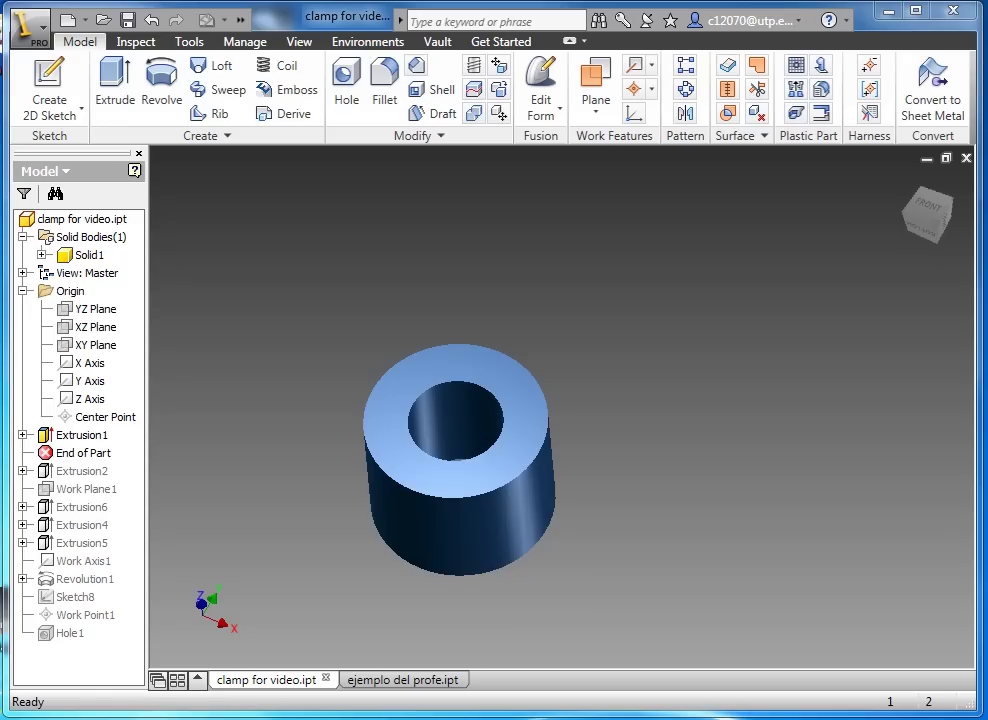
Step: Switch to the photo viewer and examine the reference drawing PLANO1.JPG of the clamp
key(alt+Tab)
drag(684, 99, 640, 77)
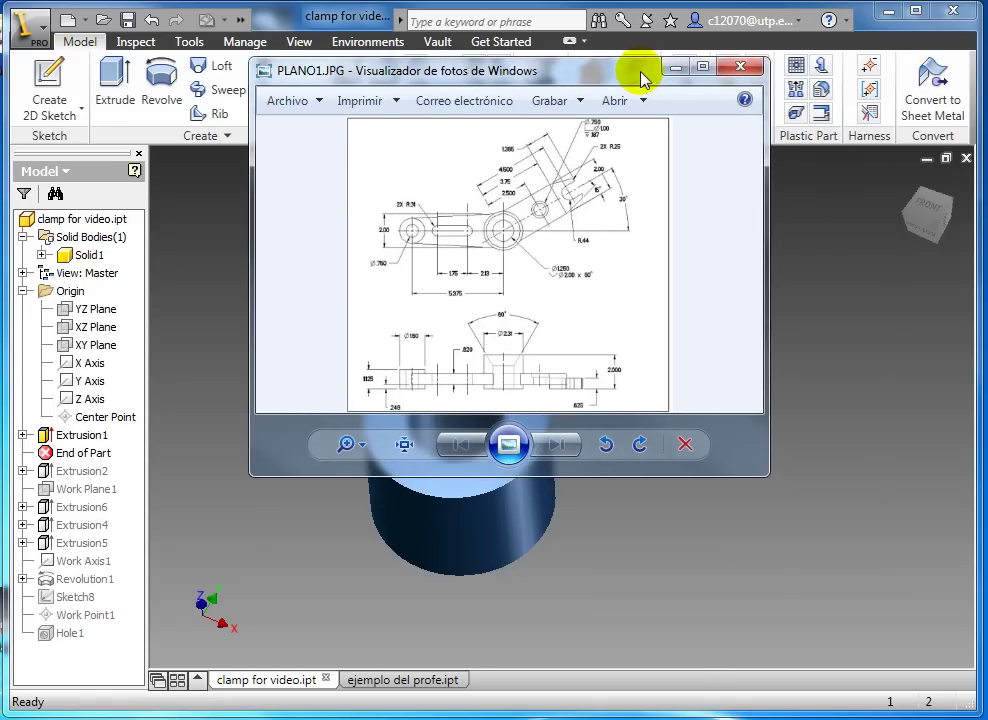
click(699, 67)
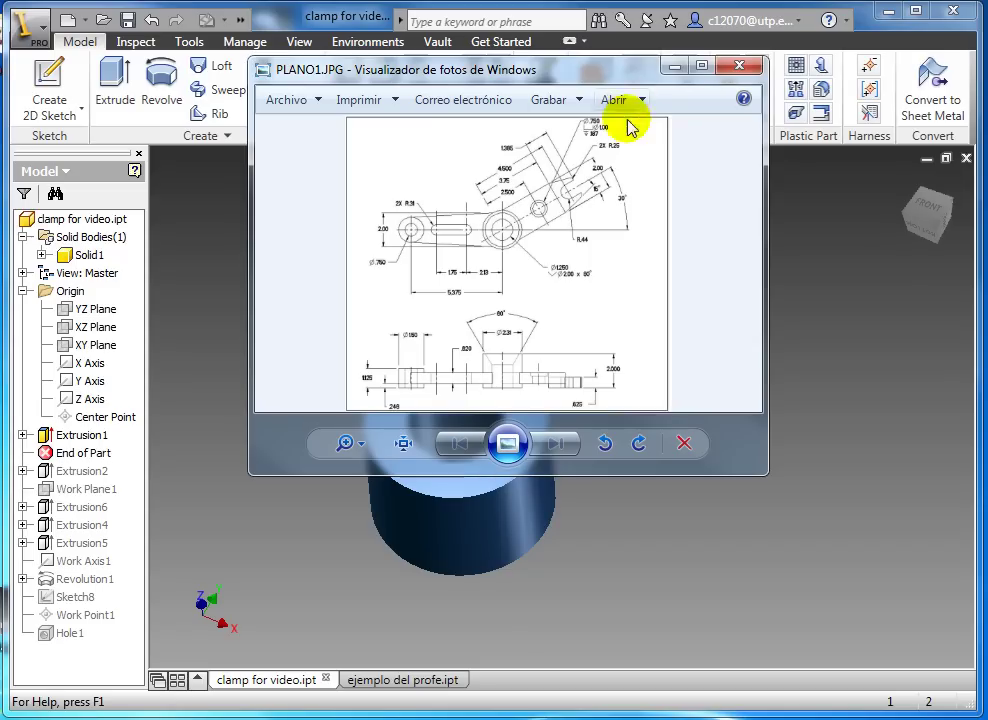
click(591, 48)
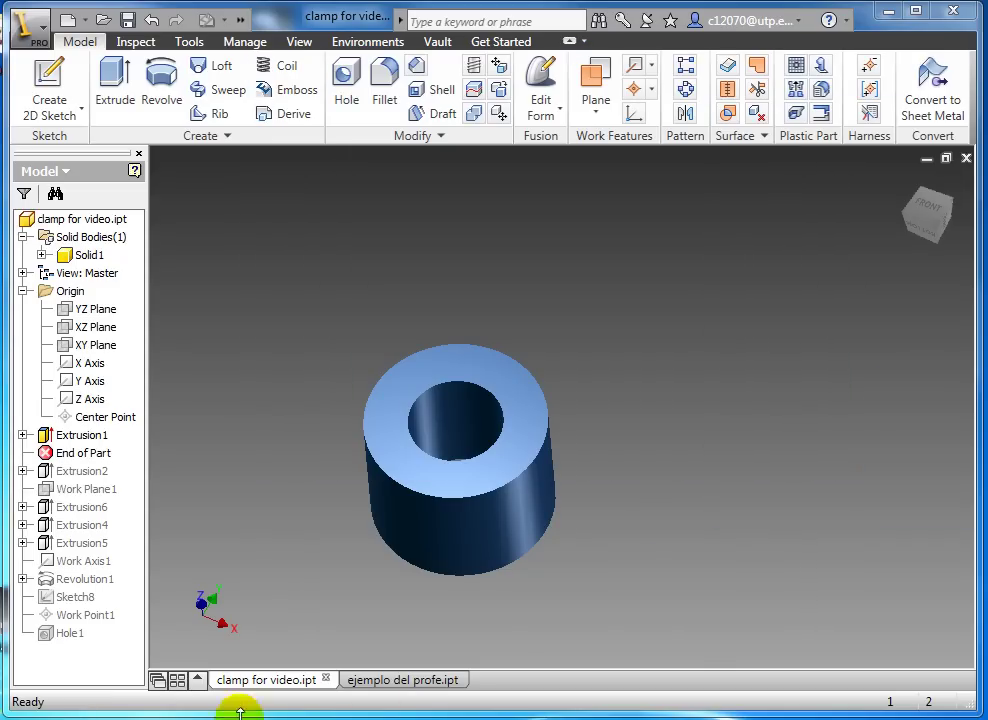
Step: Create a new part file from the English Standard (in).ipt template
click(34, 30)
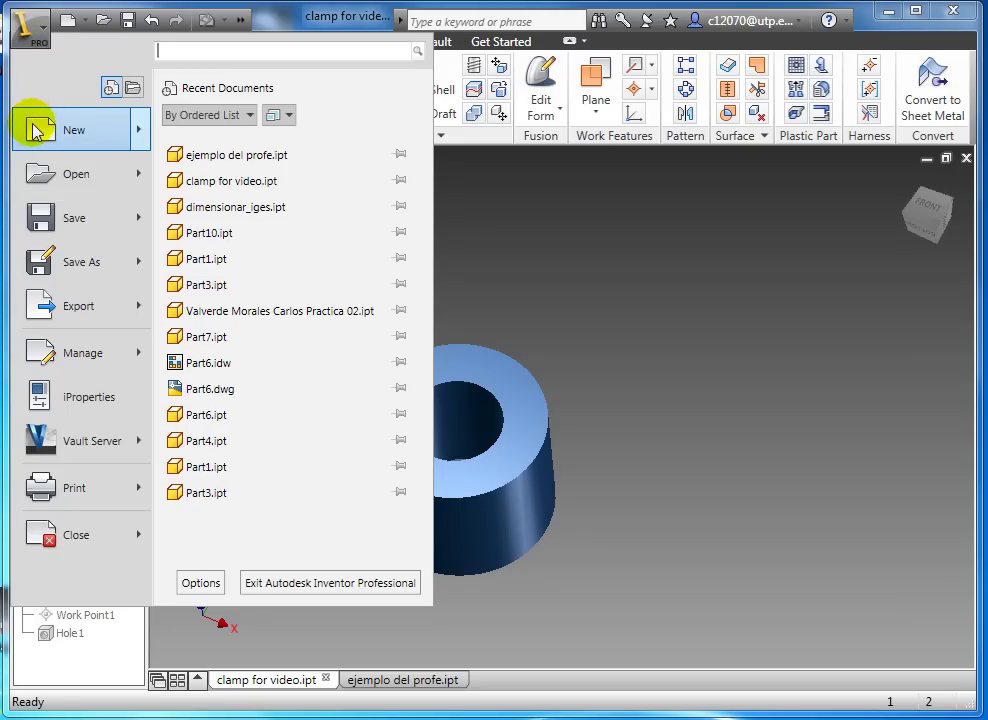
mouse_move(35, 124)
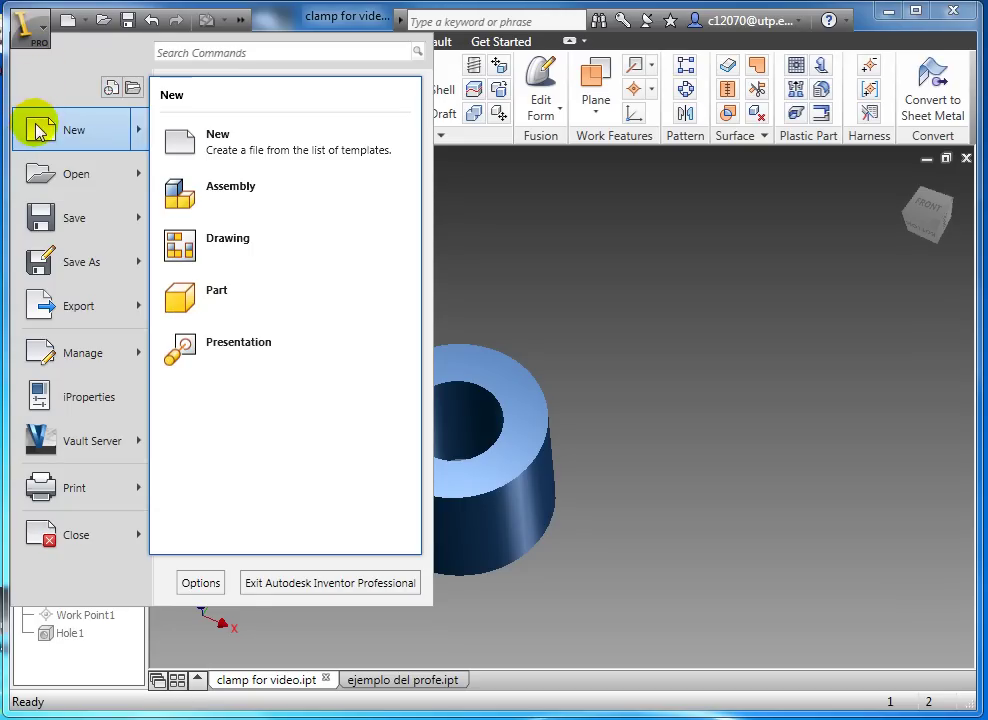
click(172, 139)
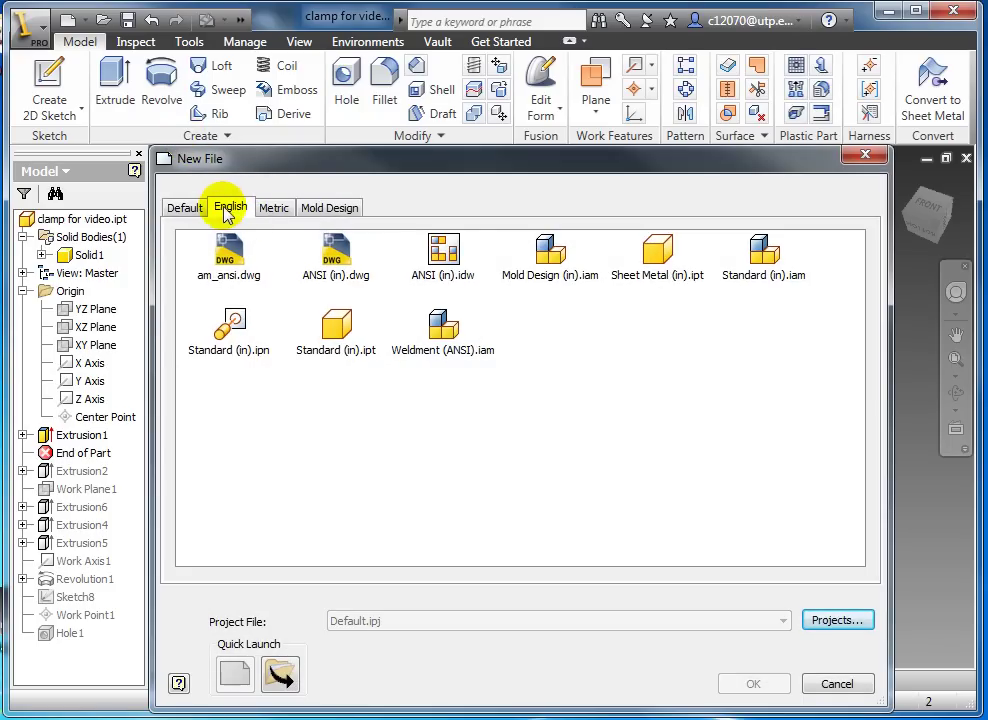
double_click(340, 328)
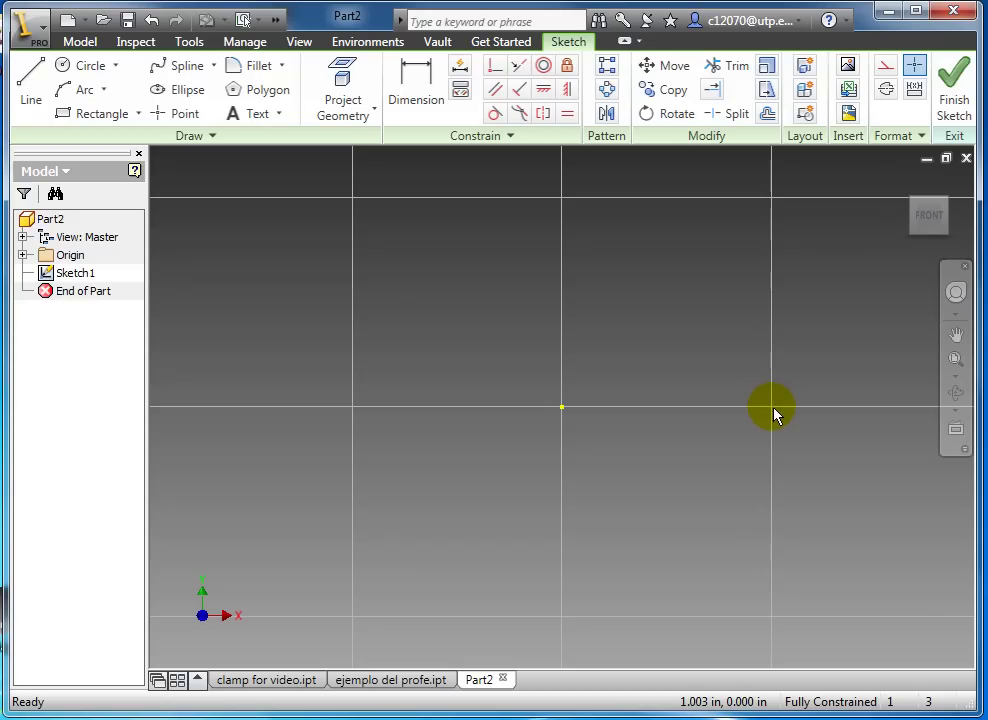
Step: Consult PLANO1.JPG in the photo viewer at full size for the end boss's diameters and its distance from the central hub
scroll(500, 443, down, 1)
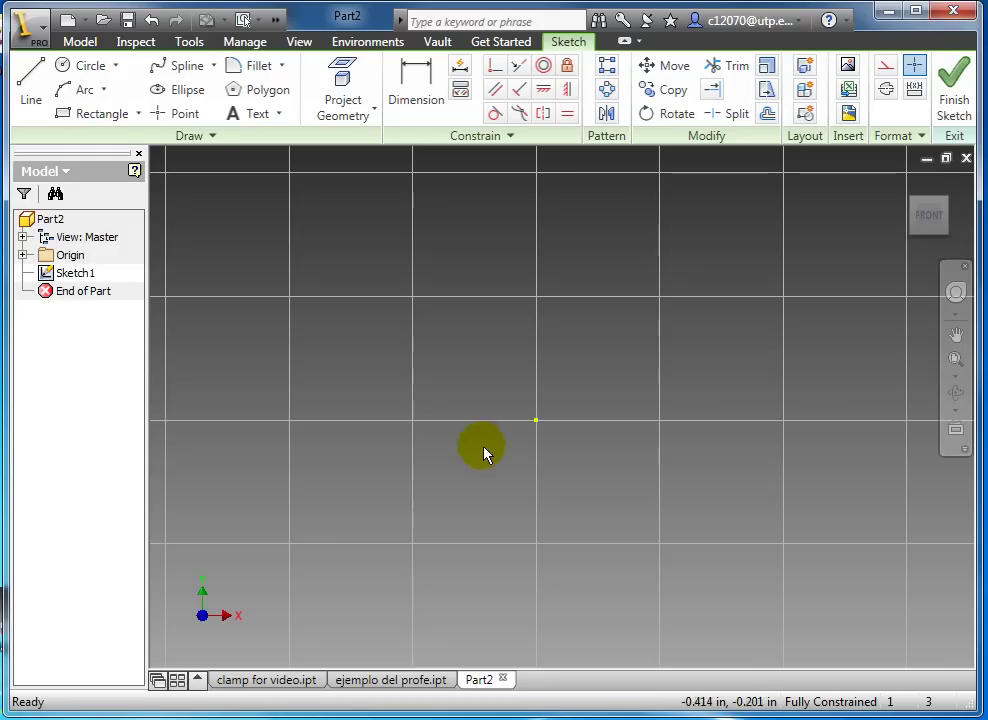
scroll(375, 484, down, 1)
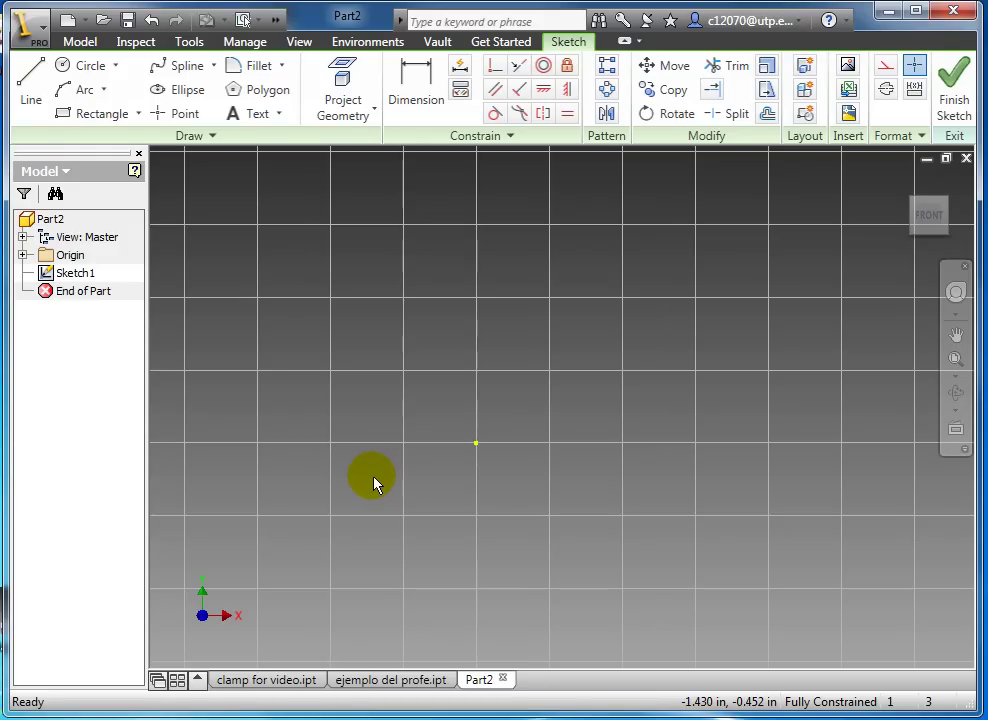
middle_drag(372, 487, 596, 447)
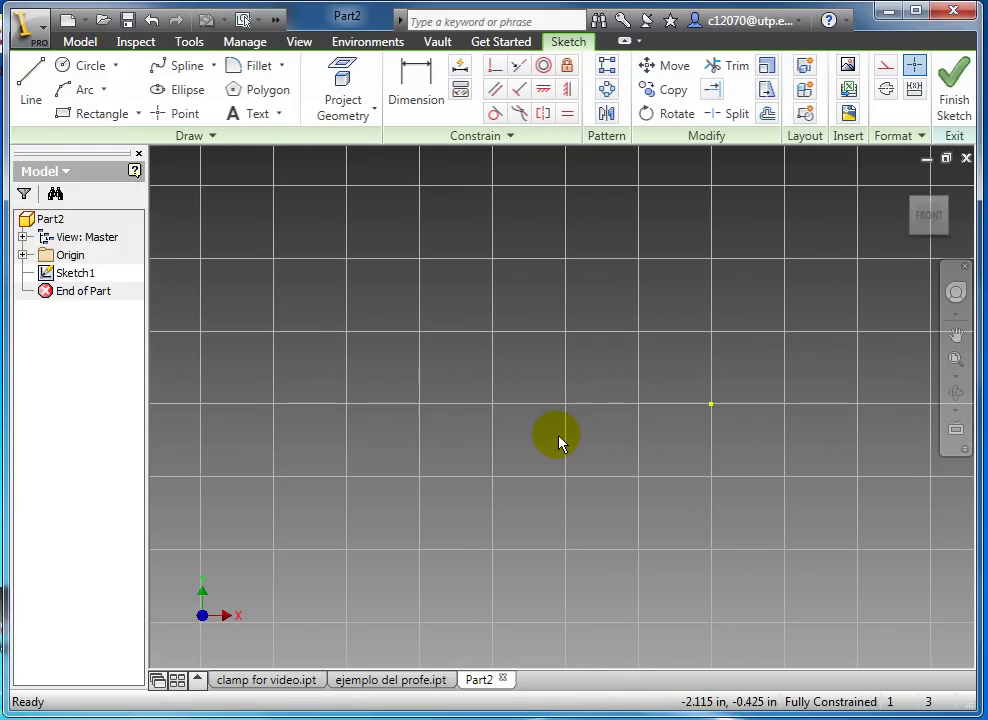
scroll(558, 437, up, 2)
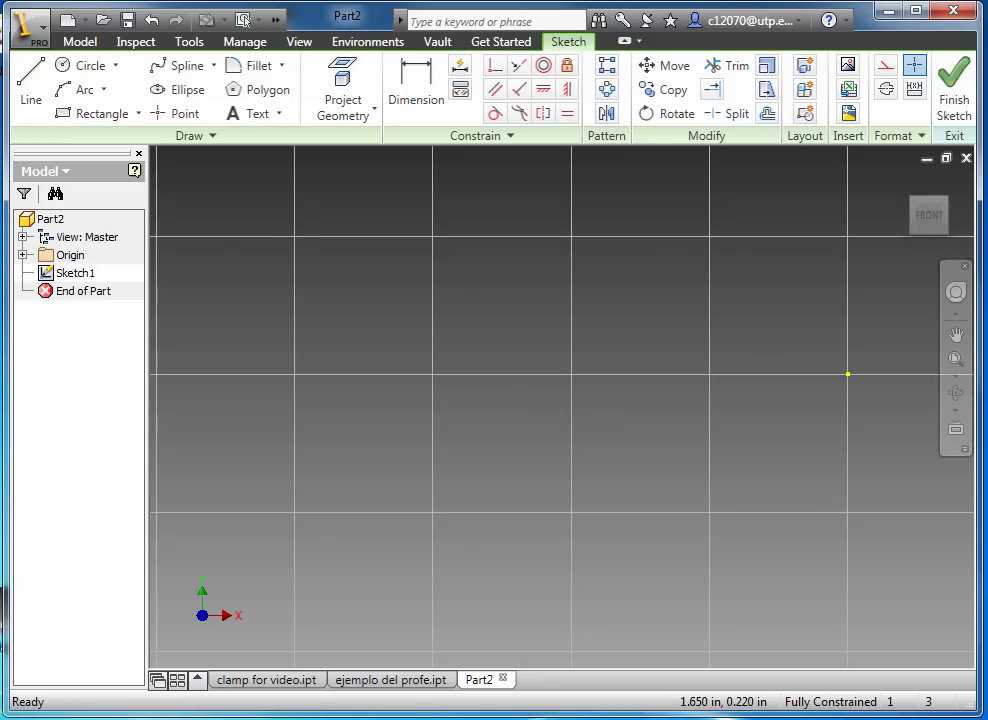
drag(987, 93, 421, 57)
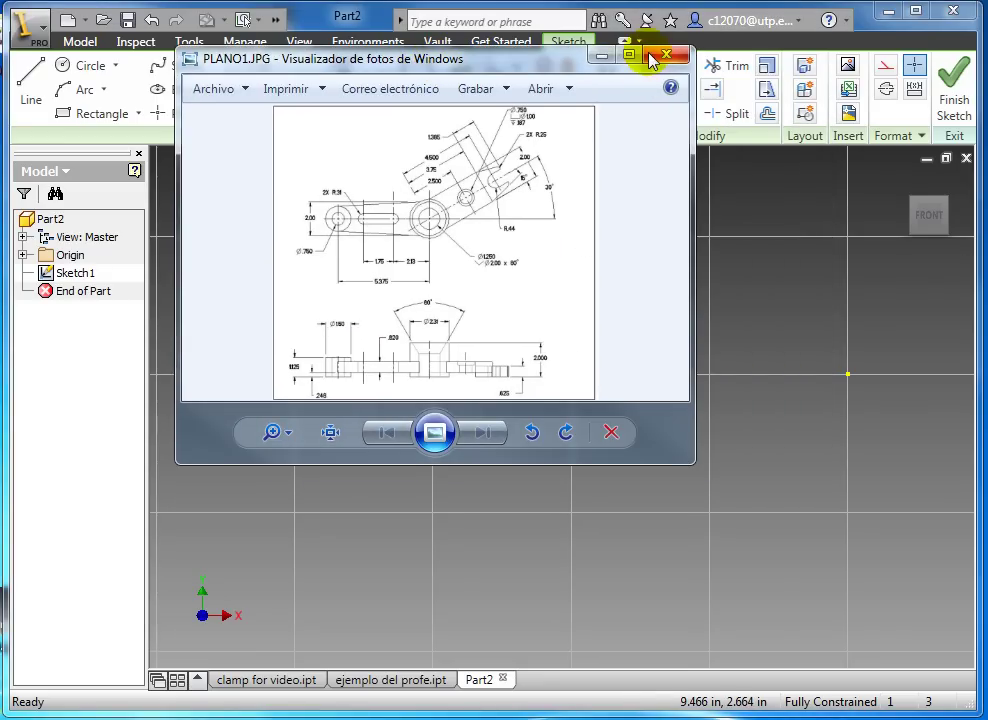
click(636, 55)
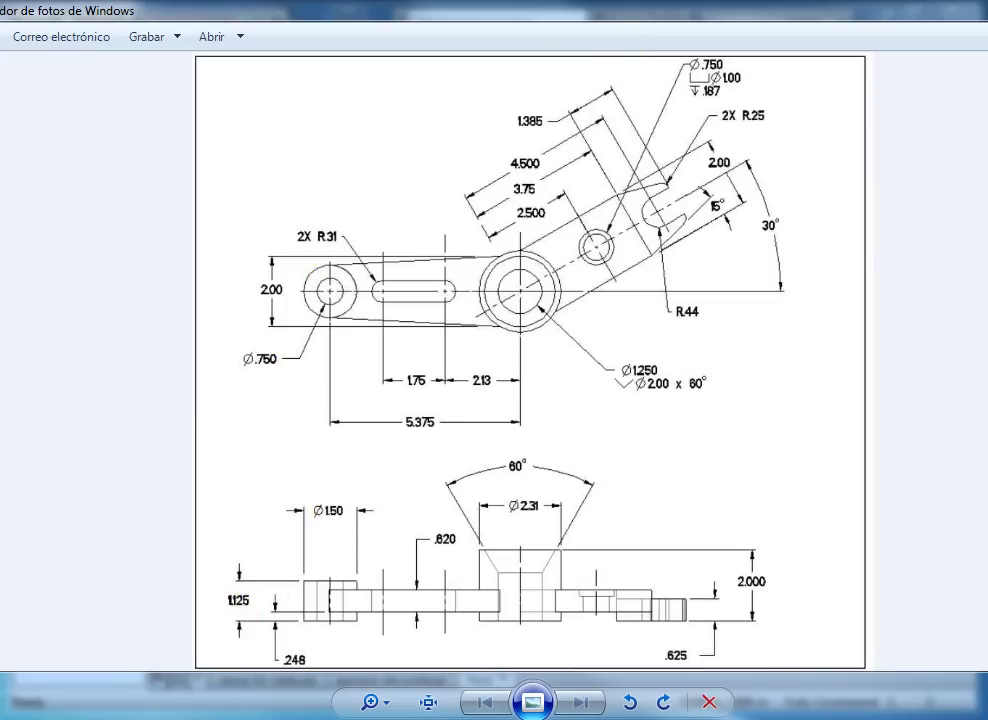
key(super+Down)
key(super+Down)
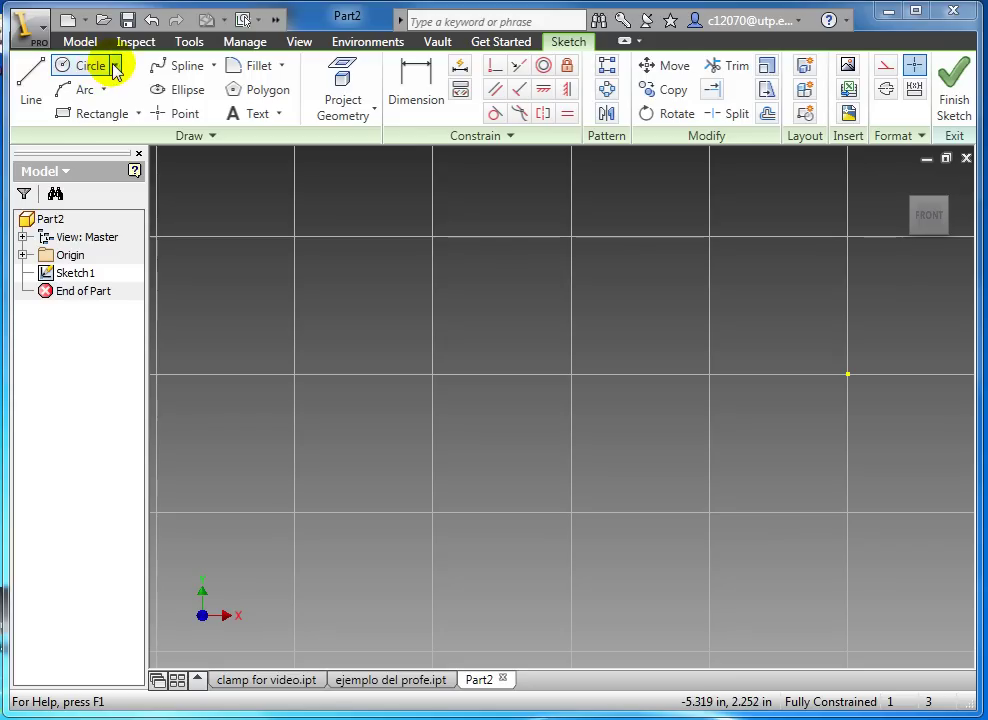
Step: Sketch two concentric circles about 1.47 in and 0.74 in in diameter, centred about 5.4 in left of the origin on the horizontal axis
click(60, 66)
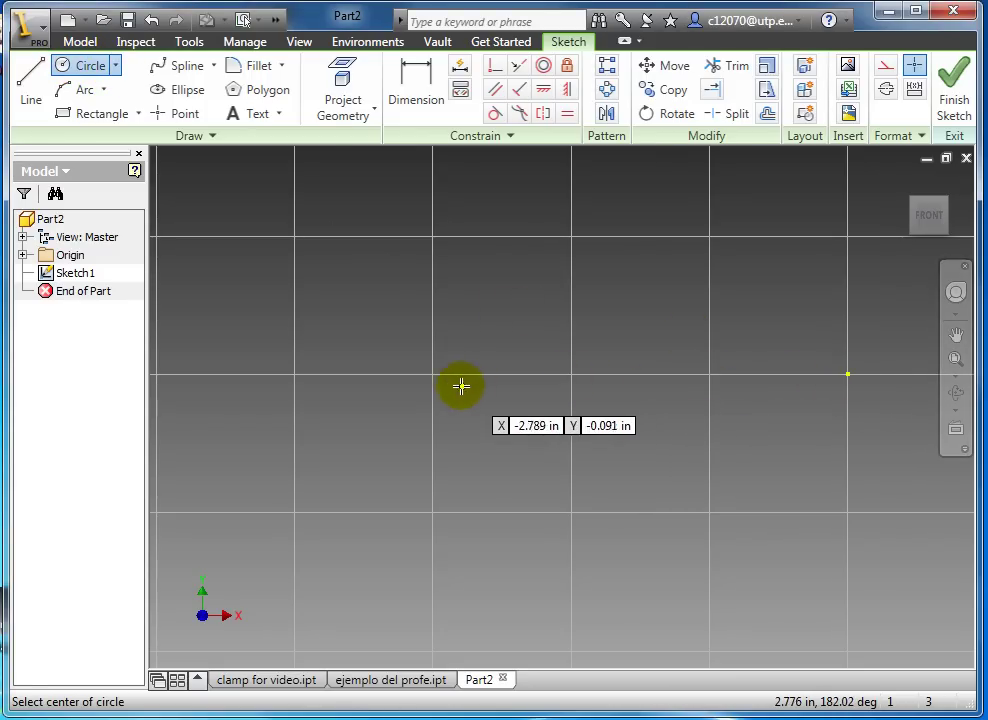
scroll(443, 383, up, 2)
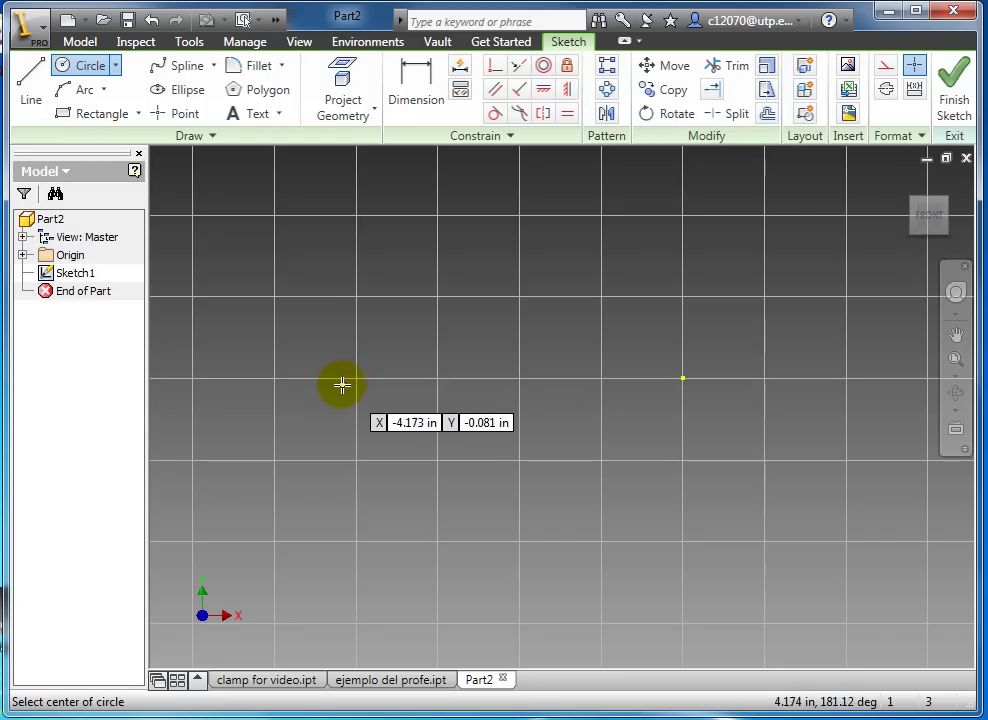
click(242, 378)
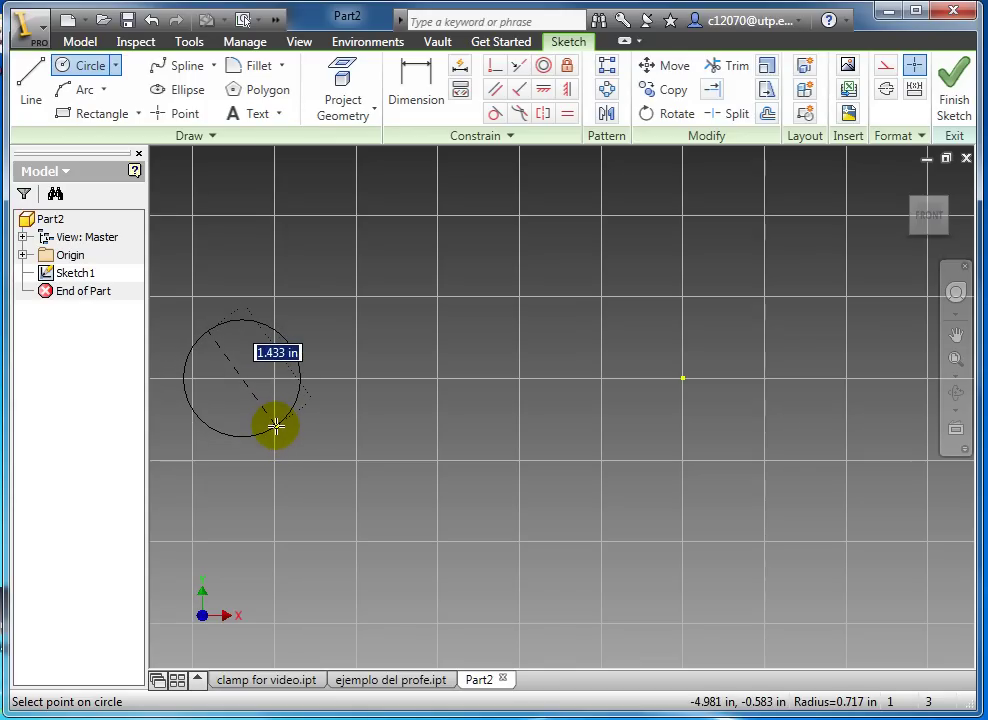
click(276, 425)
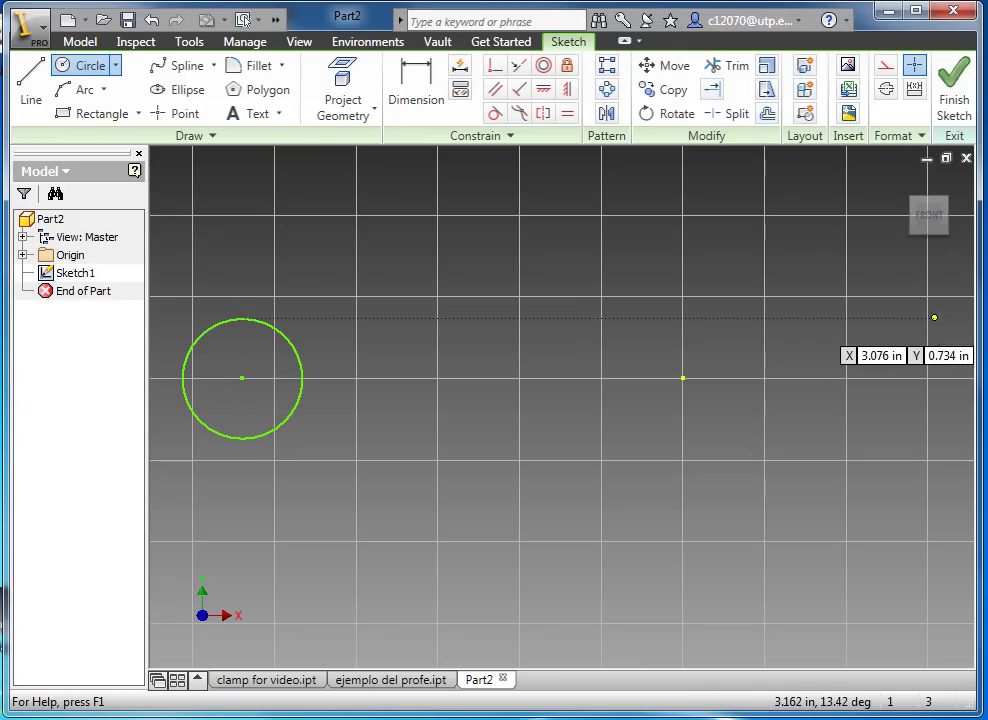
click(115, 65)
click(110, 100)
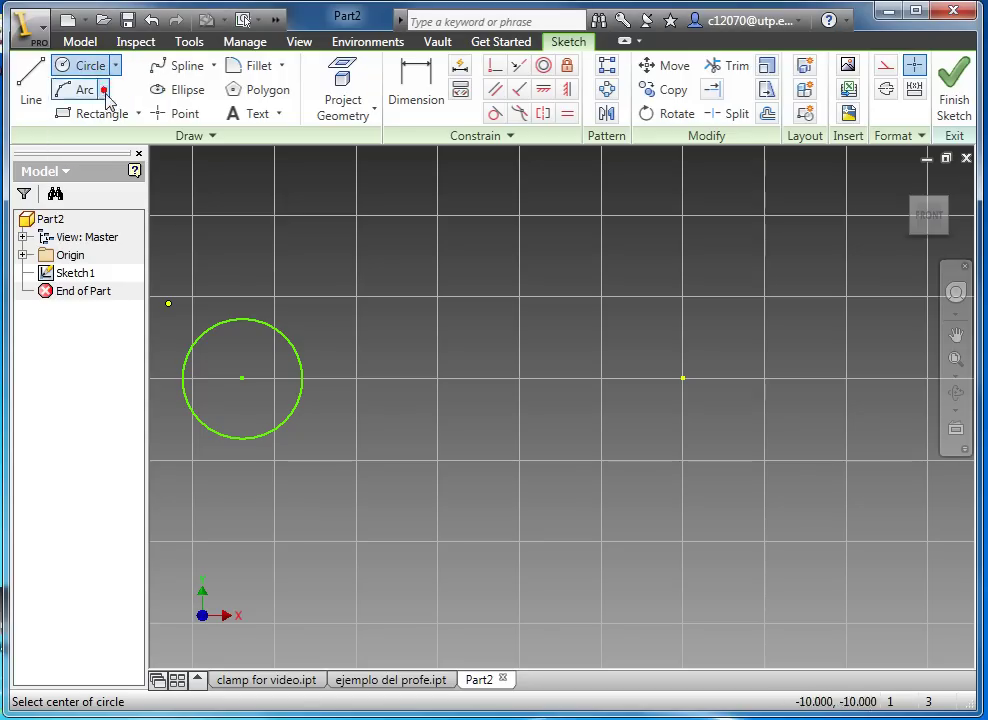
click(243, 378)
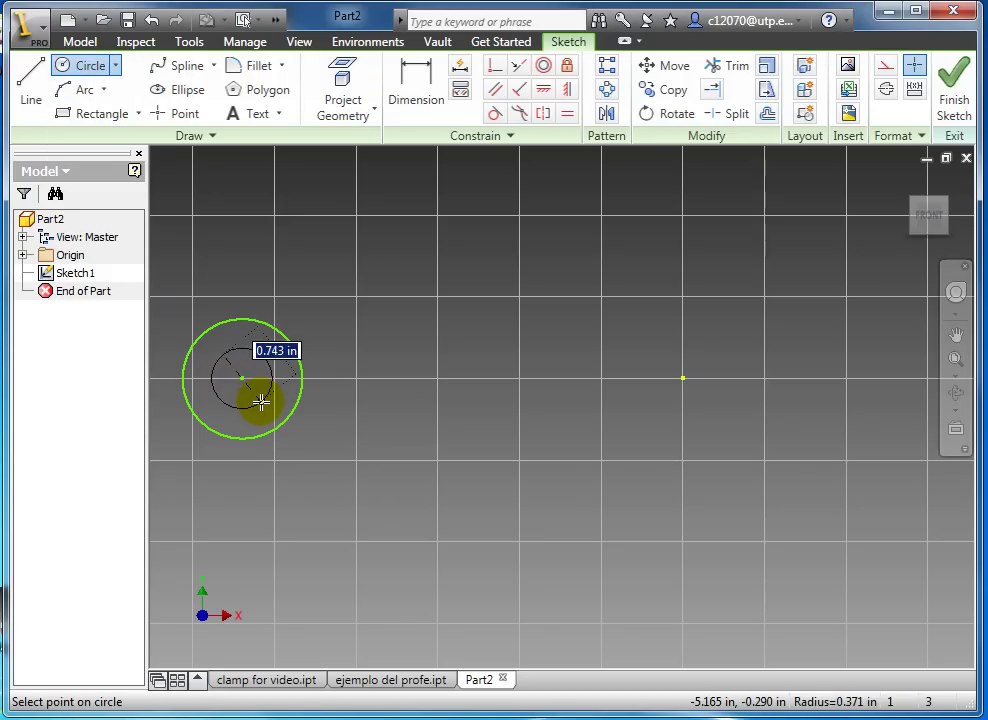
click(260, 402)
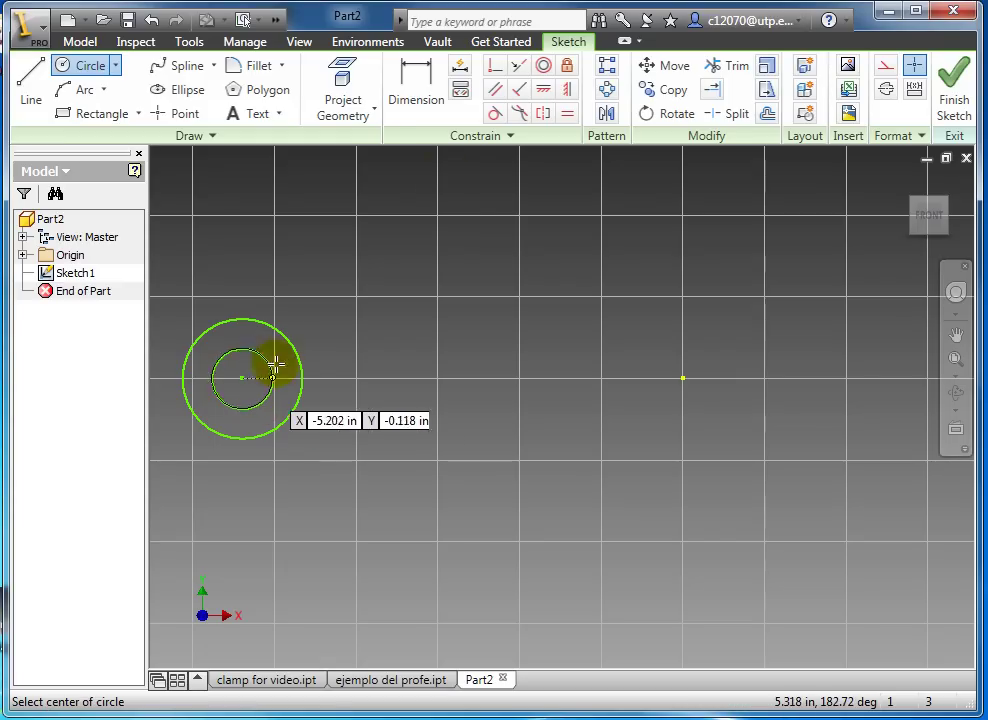
Step: Dimension the inner circle's diameter and set it to 0.75 in
click(418, 80)
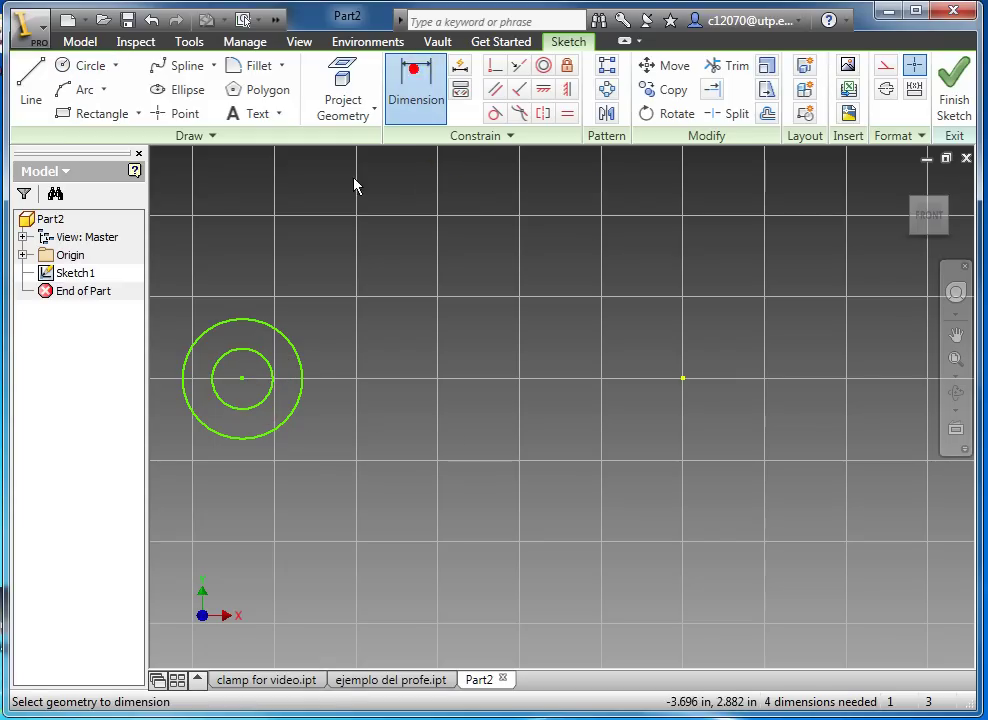
click(262, 363)
click(326, 309)
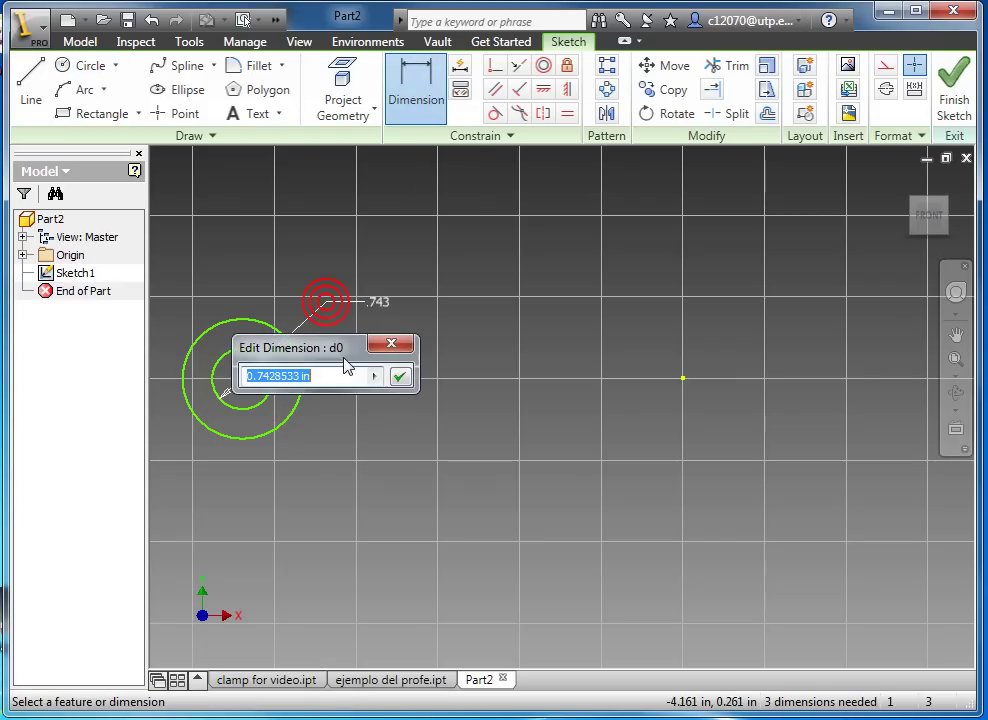
click(320, 375)
double_click(318, 375)
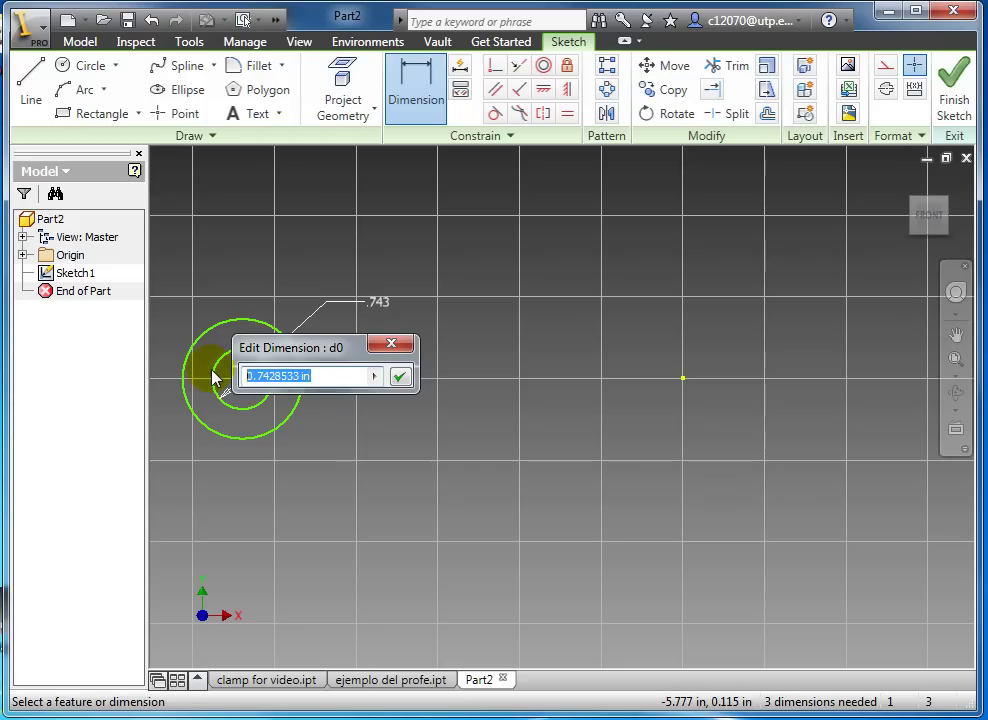
text(.75)
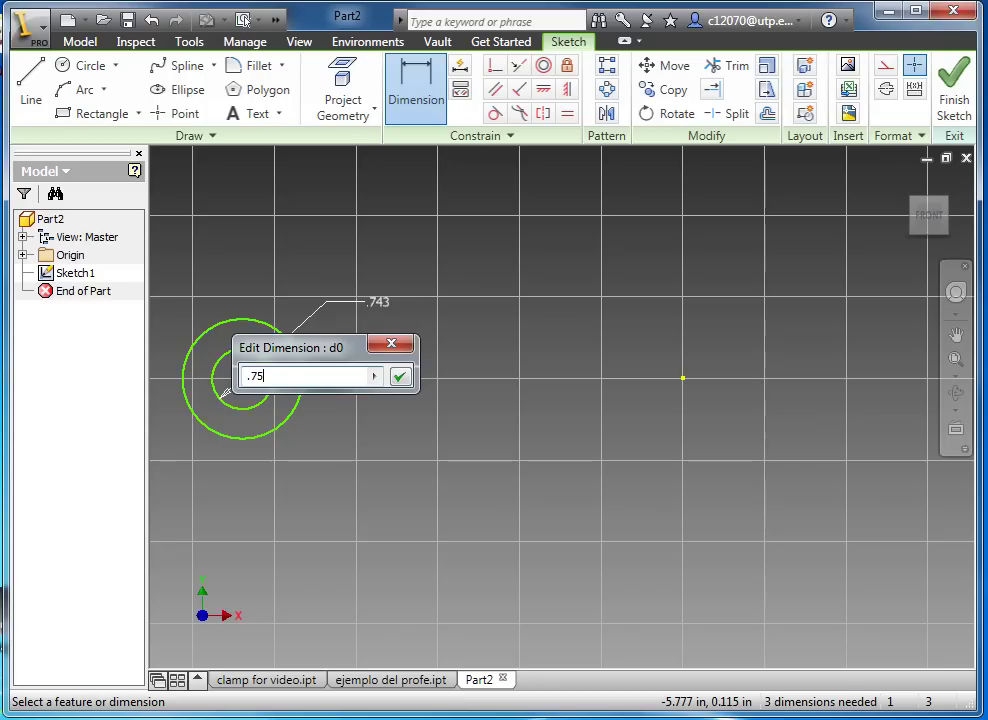
click(399, 376)
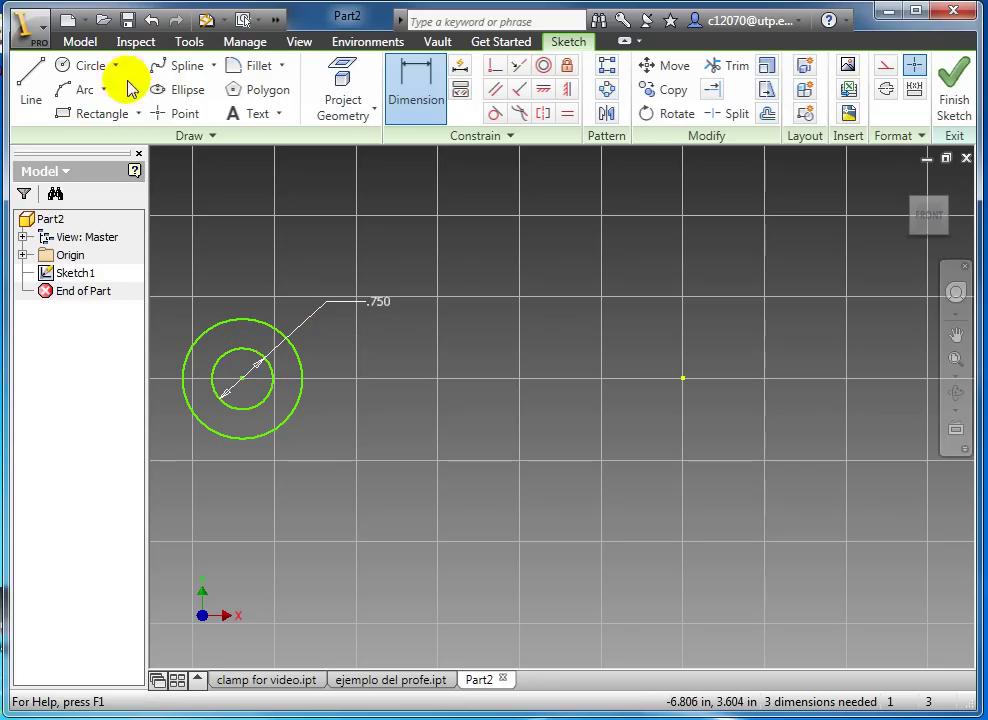
Step: Dimension the outer circle's diameter and set it to 1.5 in
click(256, 318)
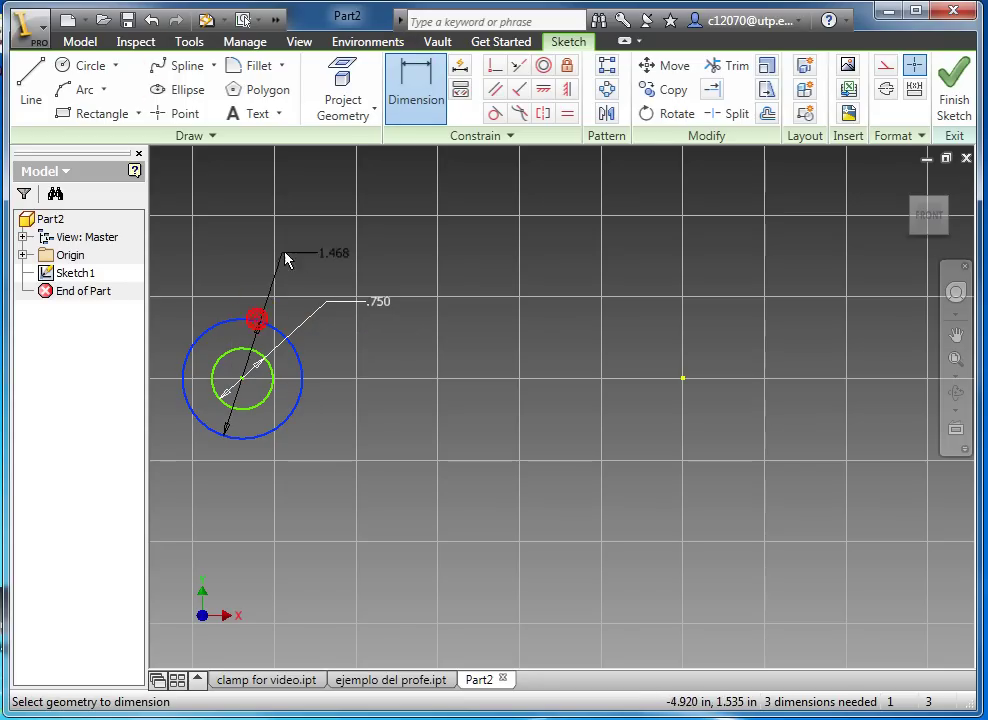
click(297, 238)
text(1.5)
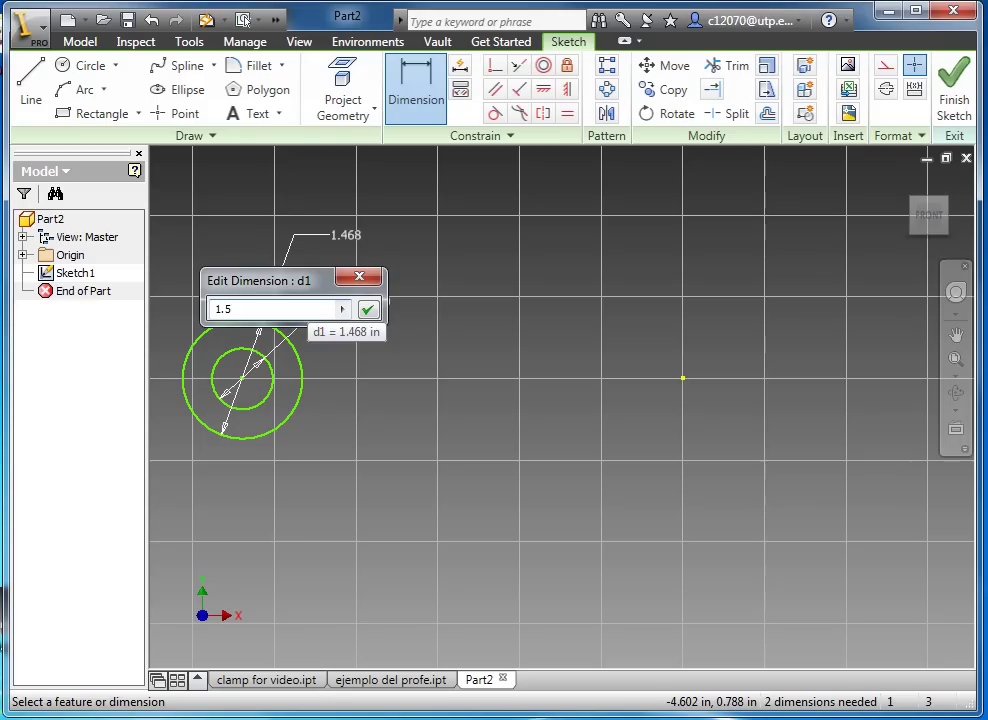
click(369, 310)
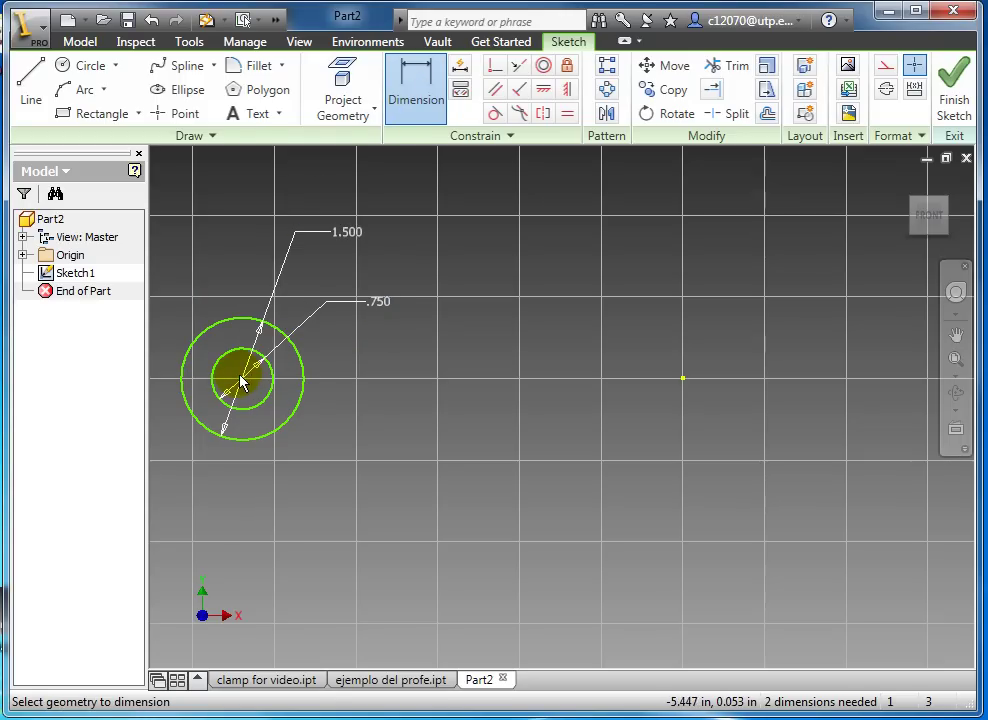
Step: Dimension the horizontal distance from the circles' centre to the origin as 5.375 in and finish the sketch
click(675, 380)
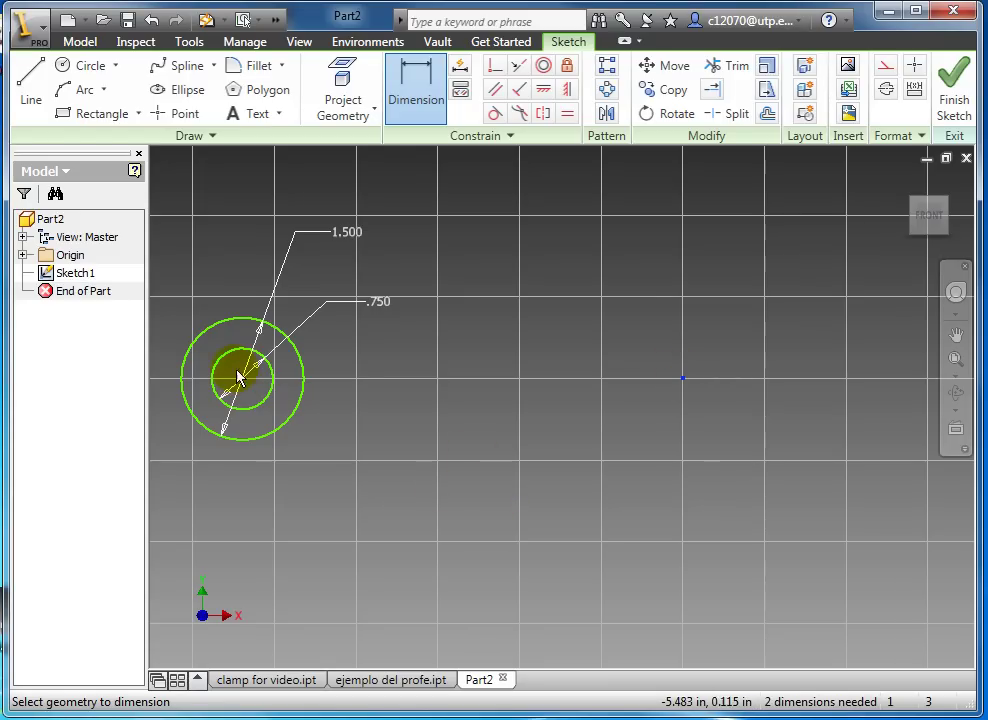
click(410, 72)
click(243, 378)
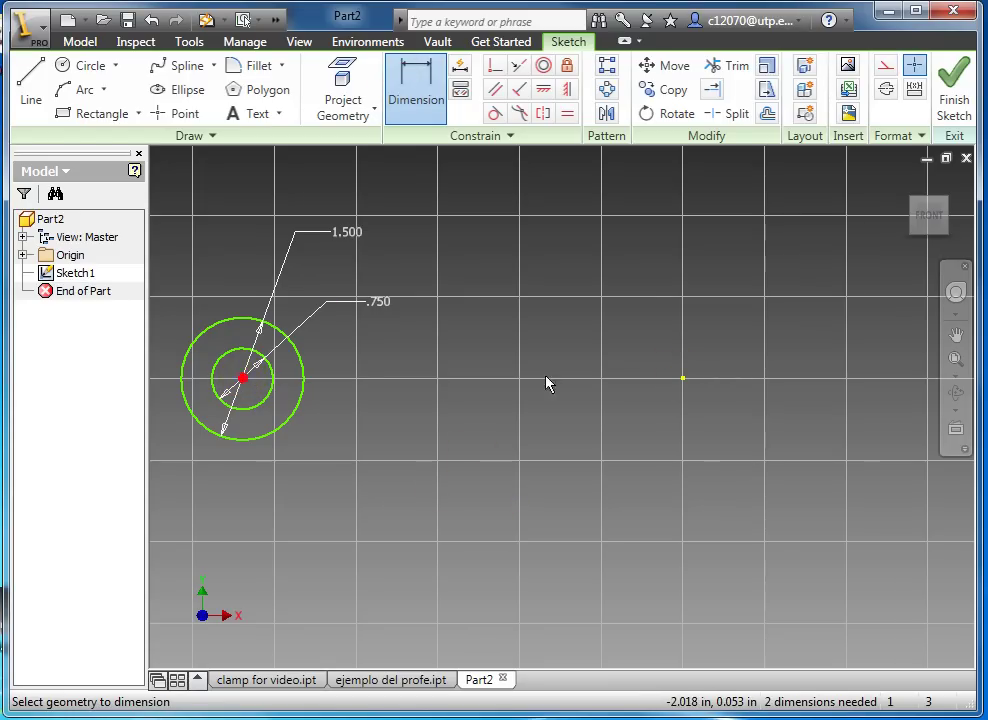
click(683, 378)
click(474, 516)
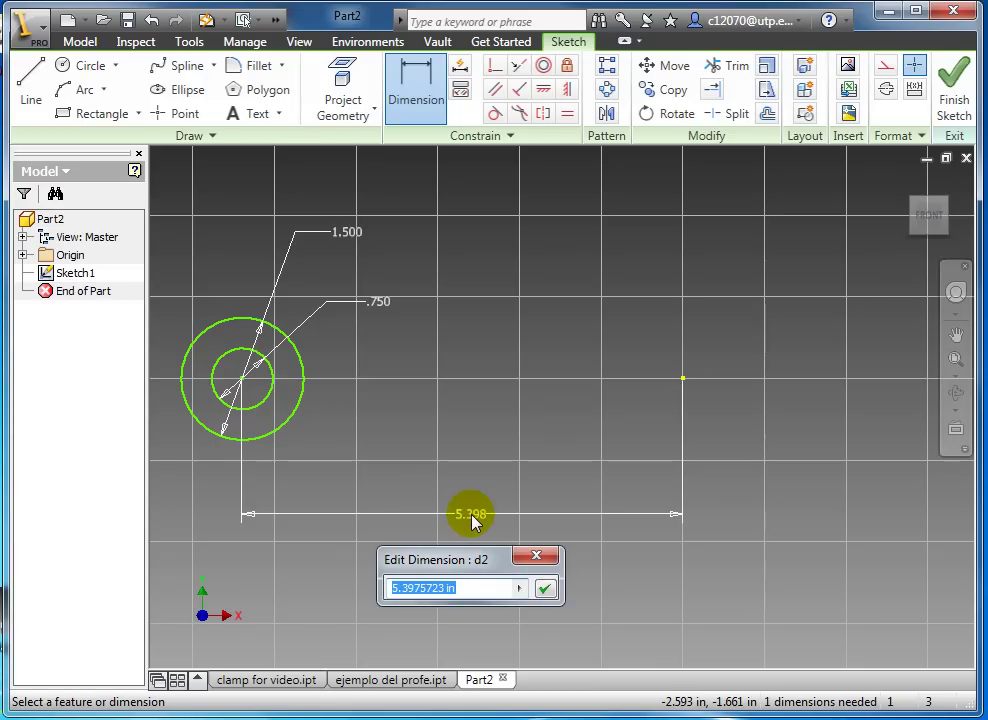
text(5.375)
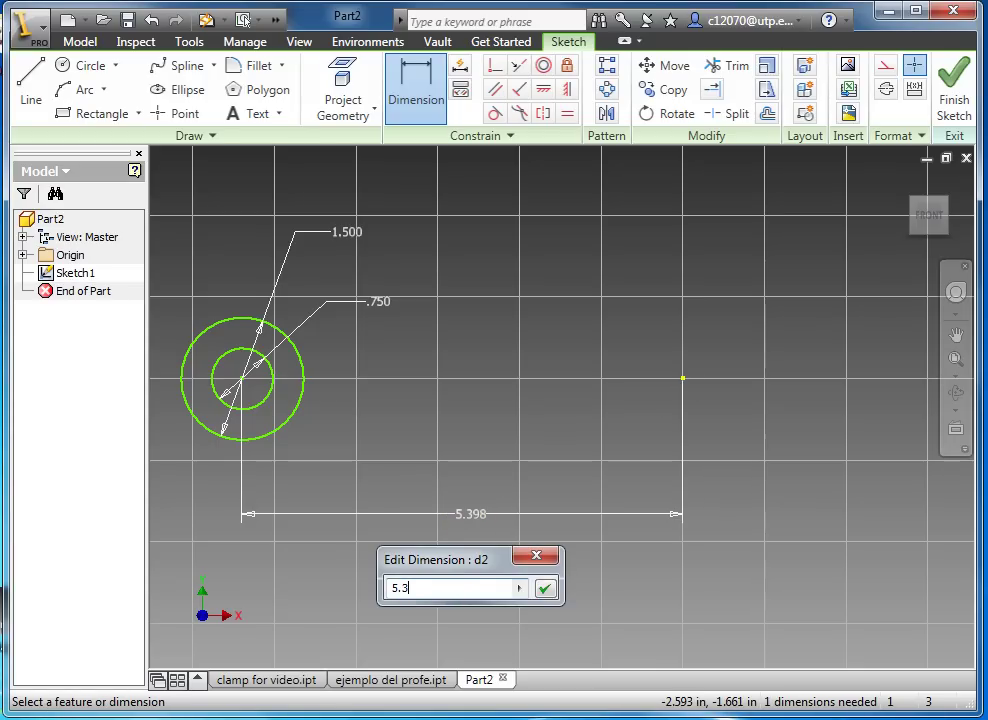
click(545, 588)
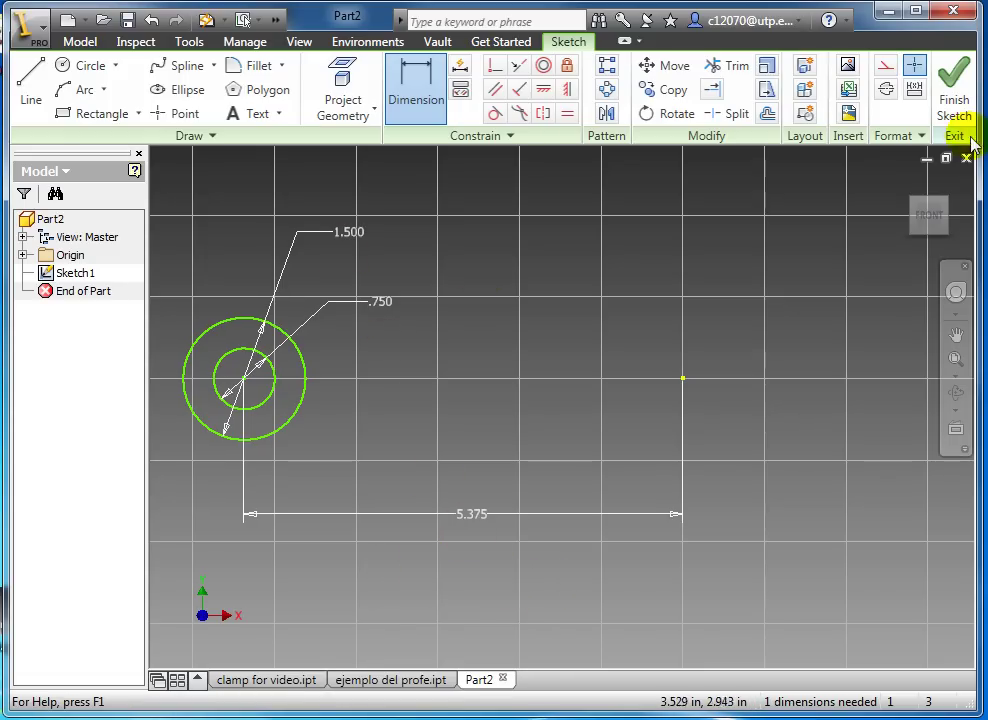
click(955, 100)
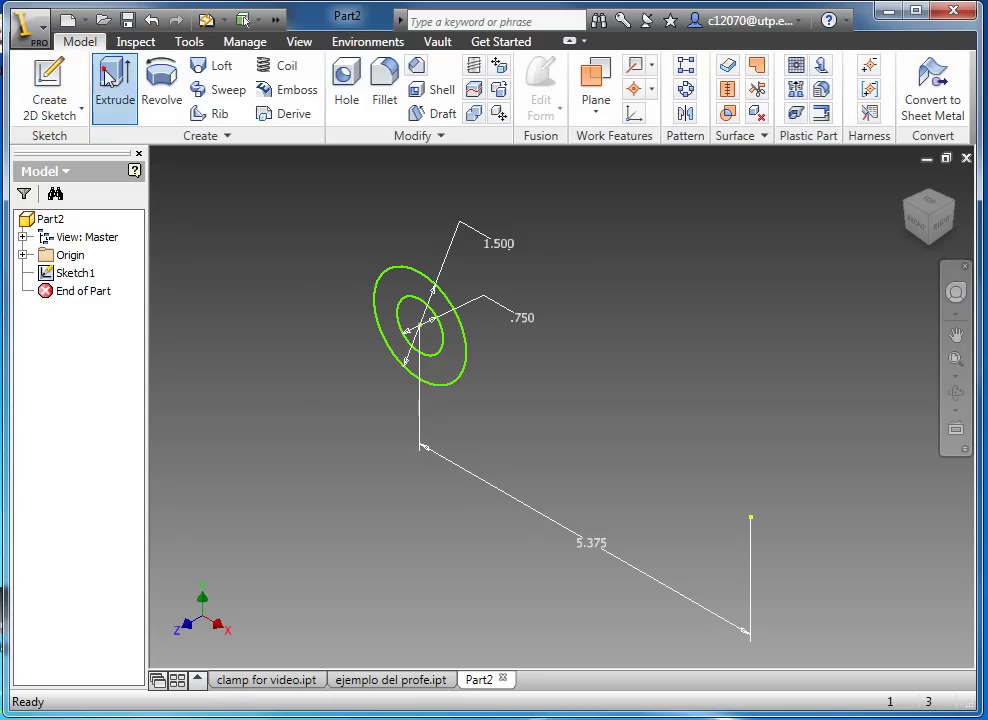
Step: Extrude the ring between the two circles by 1.125 in to form the small end boss
click(111, 79)
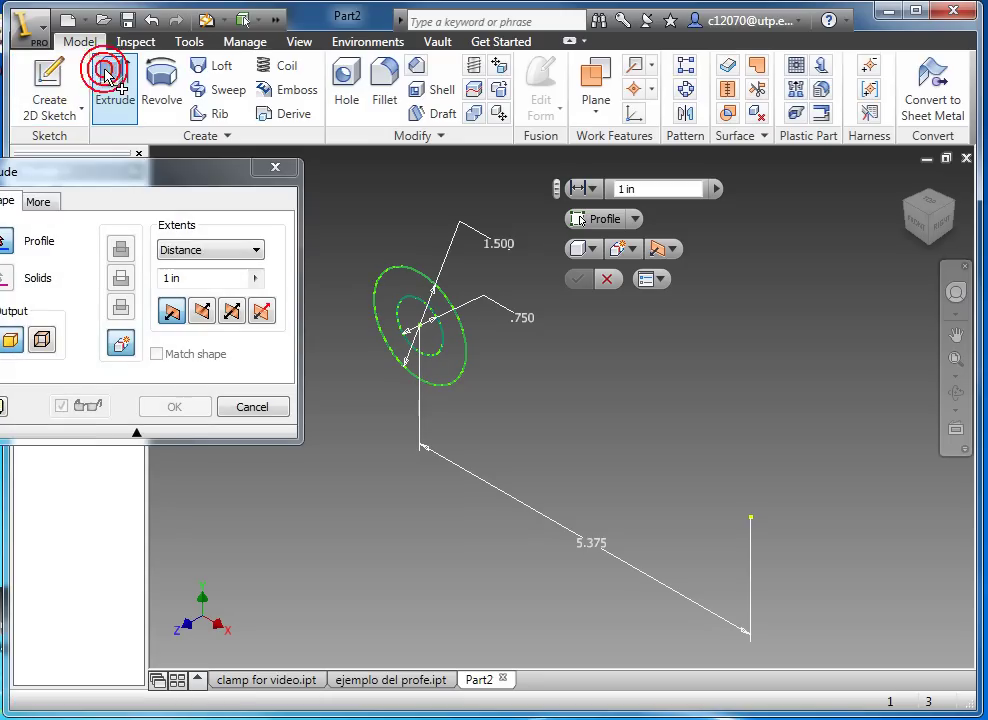
click(420, 290)
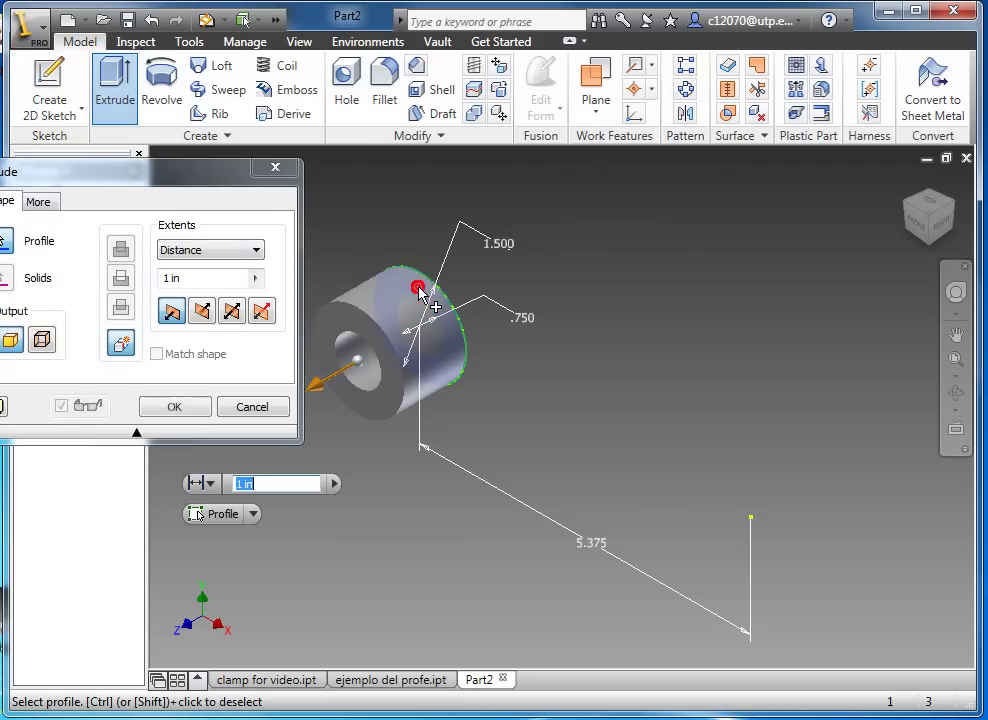
double_click(207, 283)
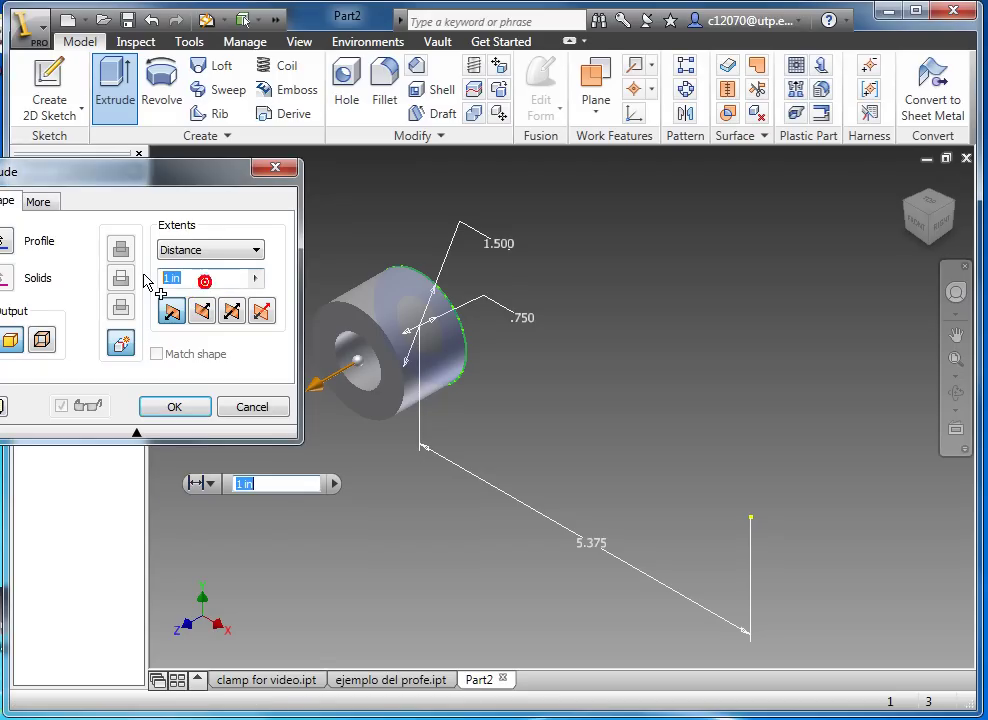
text(1)
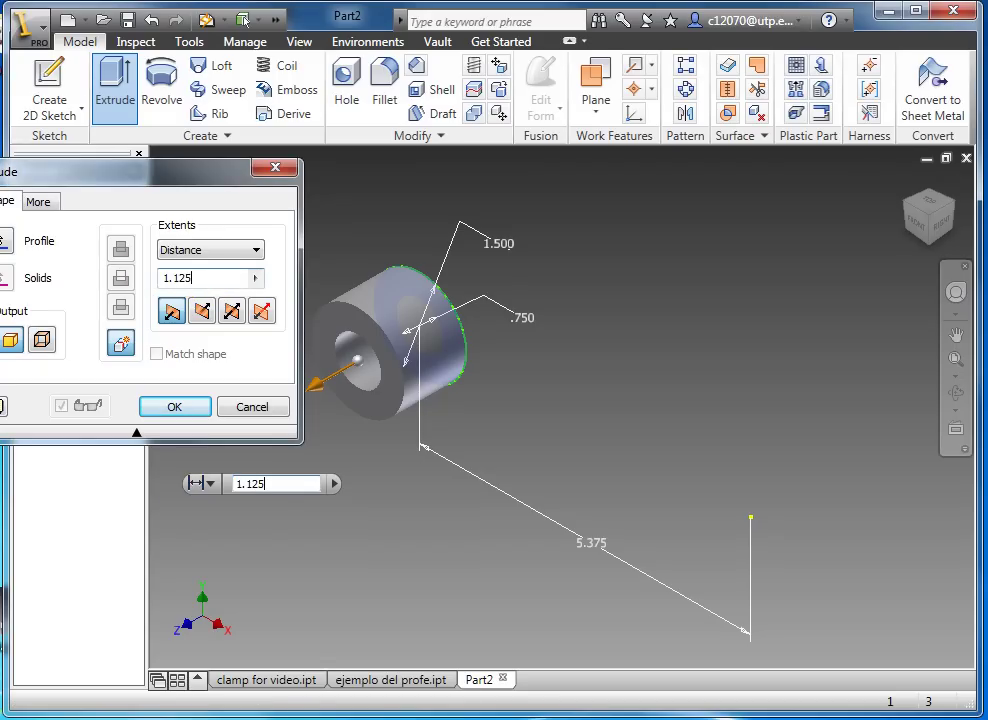
text(.125)
key(Return)
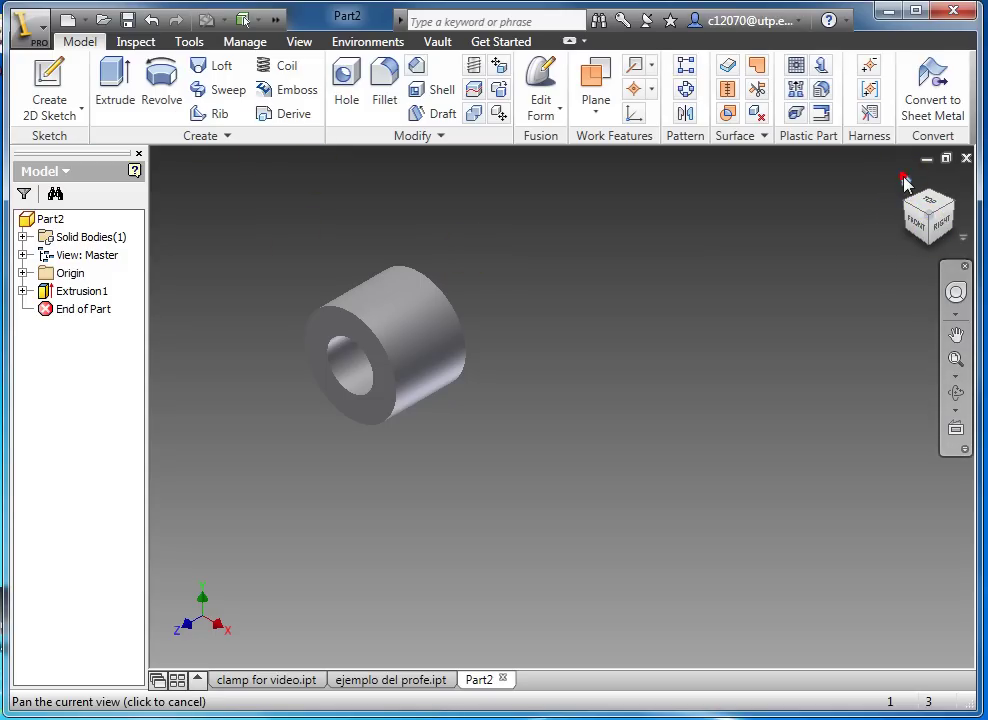
Step: Start a 2D sketch on the small boss's back face and consult the PLANO1.JPG drawing for the central hub's sizes
scroll(905, 183, up, 3)
scroll(834, 269, down, 4)
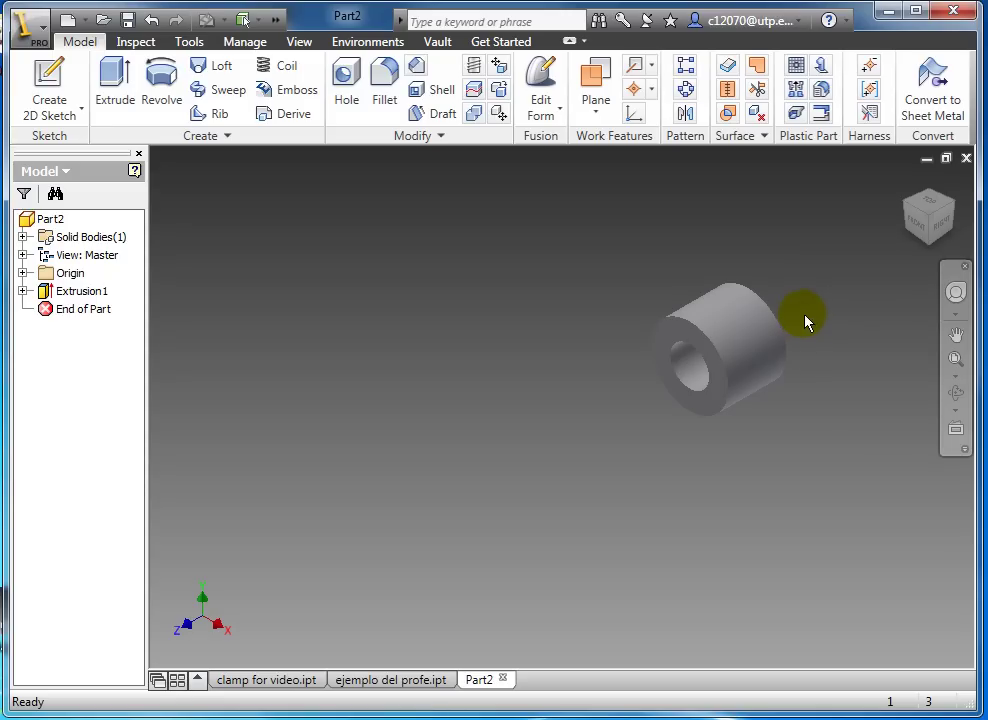
scroll(845, 348, up, 3)
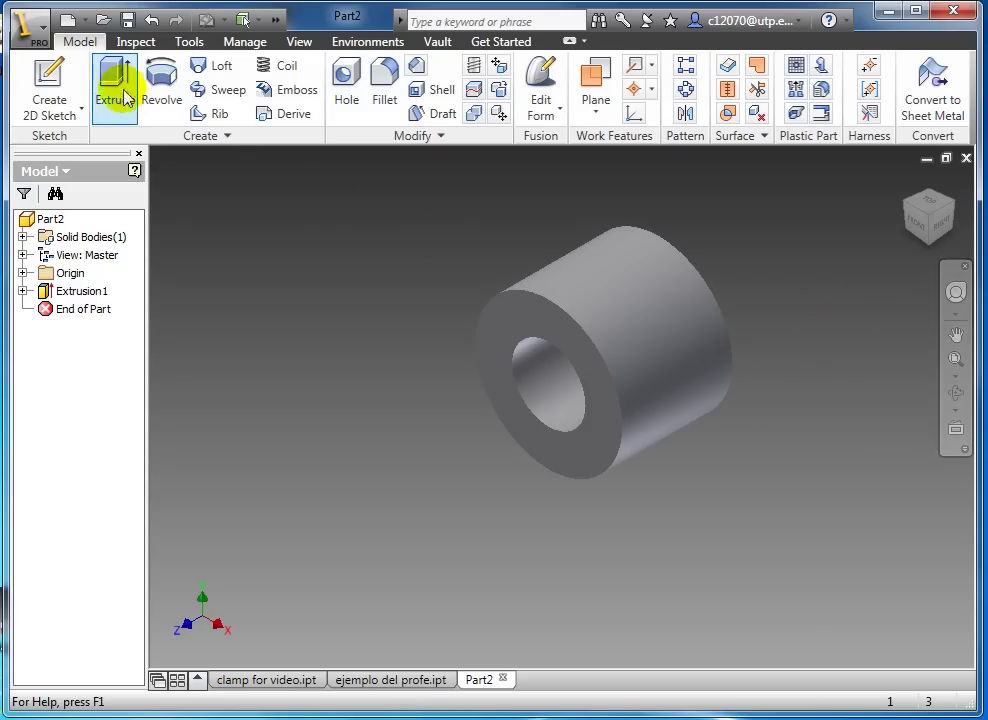
click(73, 110)
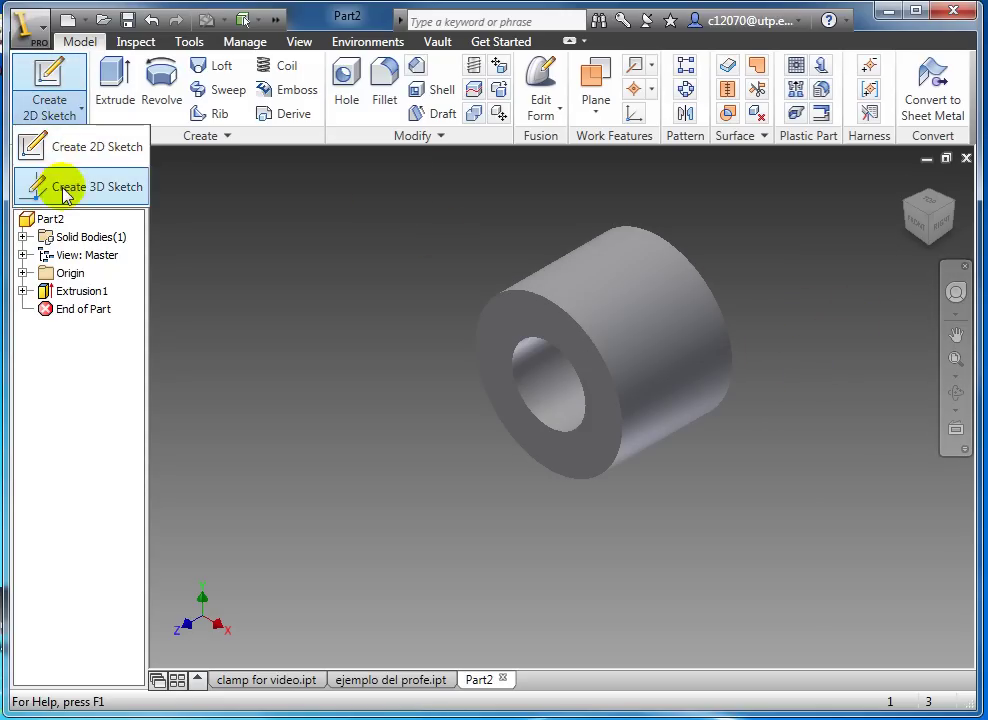
click(76, 144)
click(672, 277)
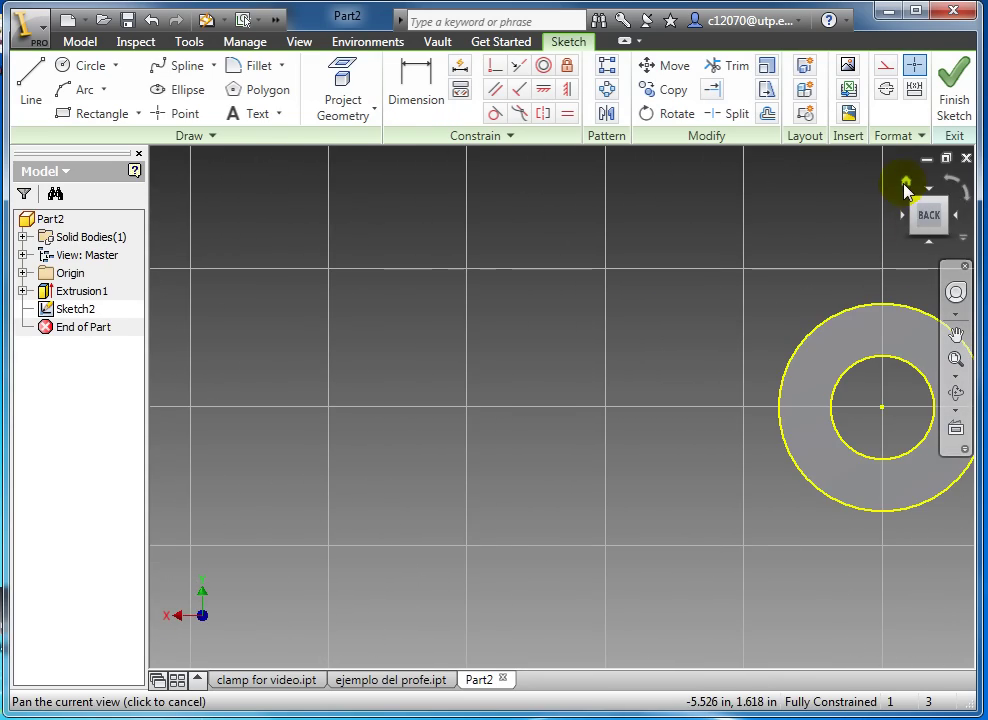
click(902, 184)
click(918, 222)
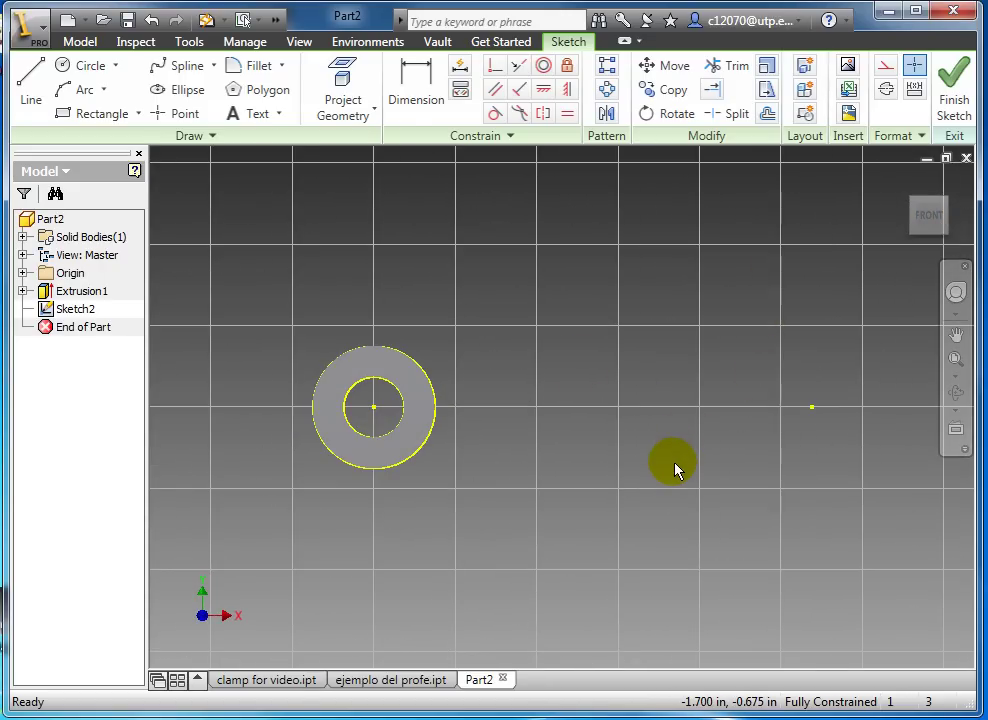
mouse_move(702, 465)
middle_down()
mouse_move(657, 448)
mouse_move(612, 448)
middle_up()
scroll(612, 448, up, 3)
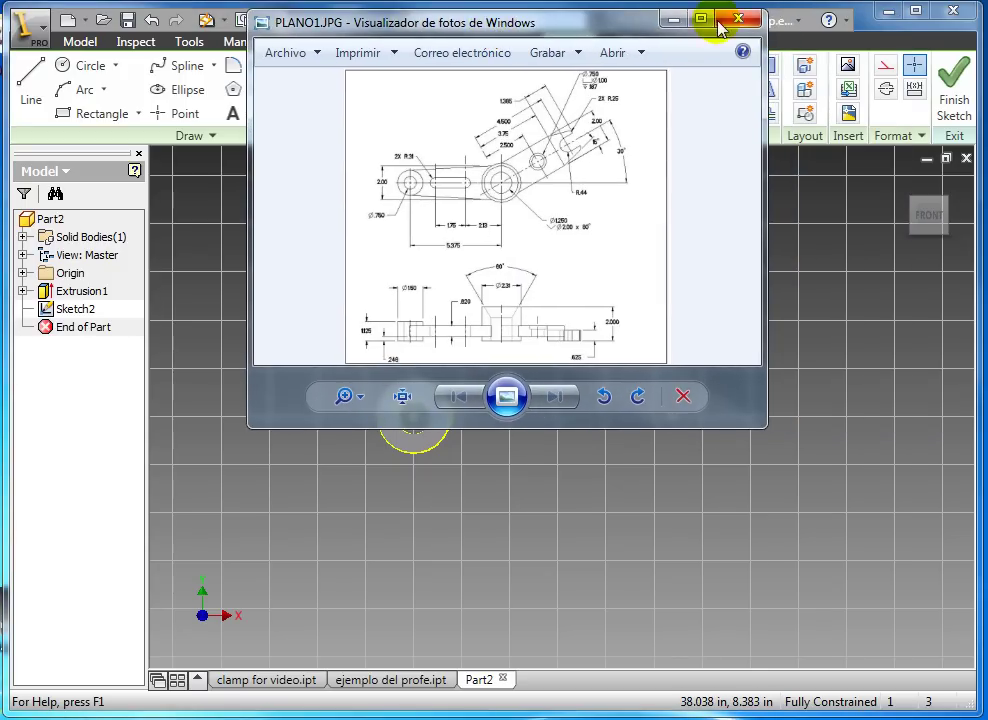
click(701, 22)
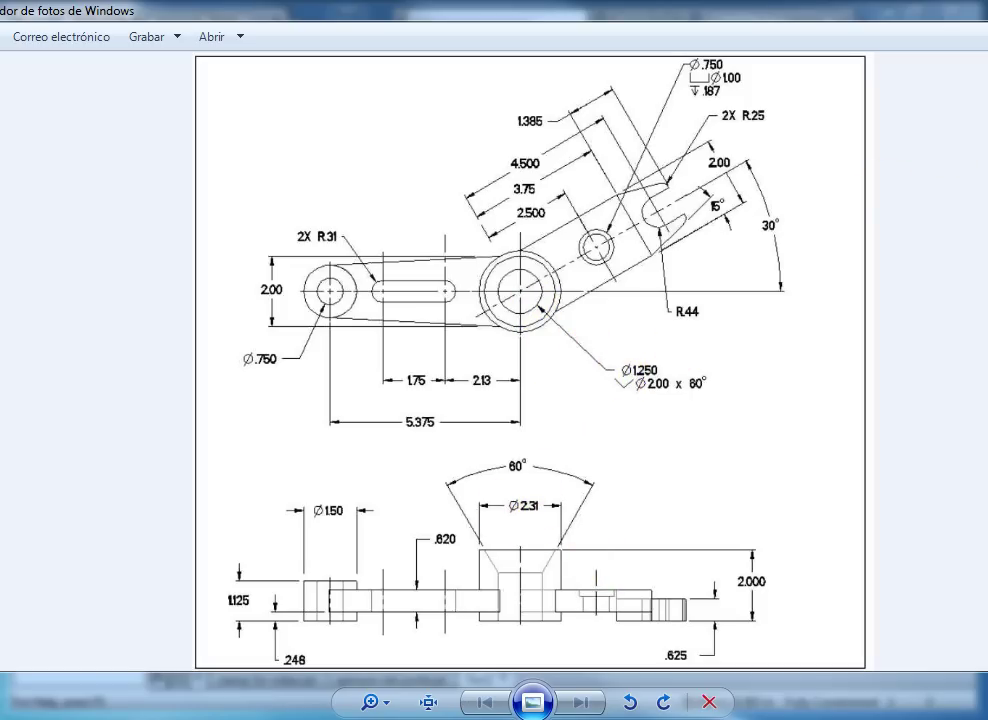
click(803, 18)
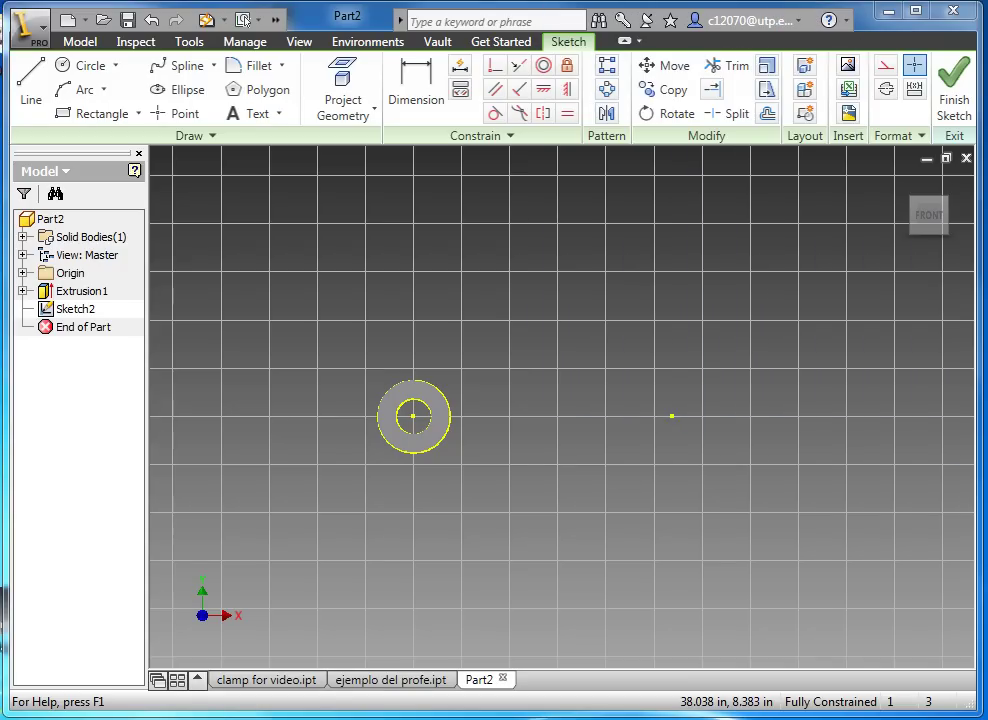
click(64, 72)
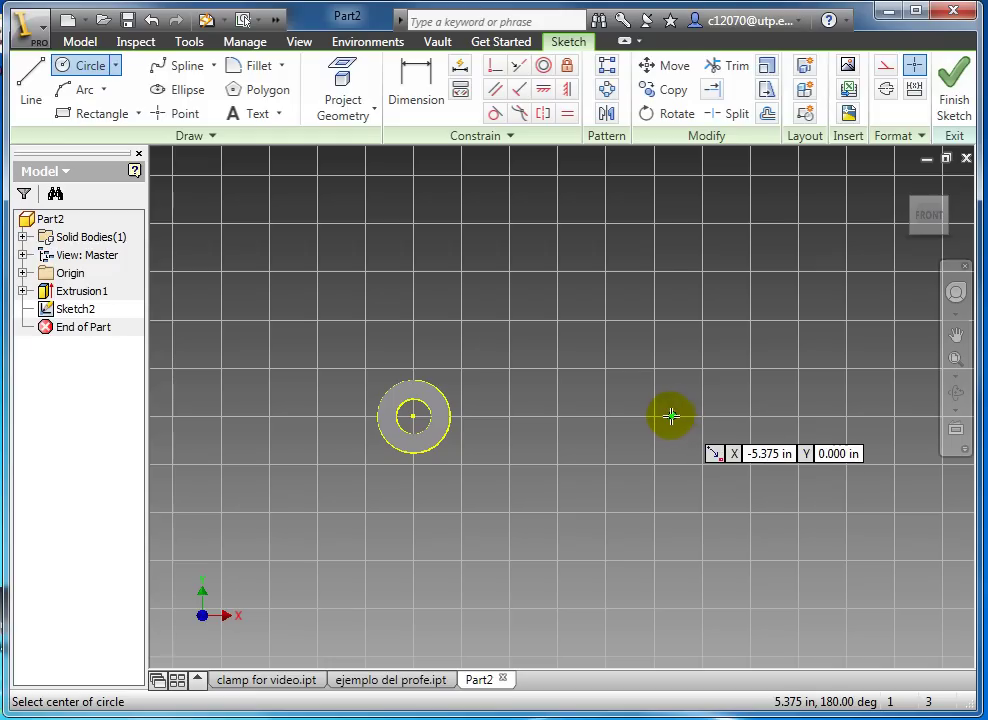
scroll(670, 416, up, 3)
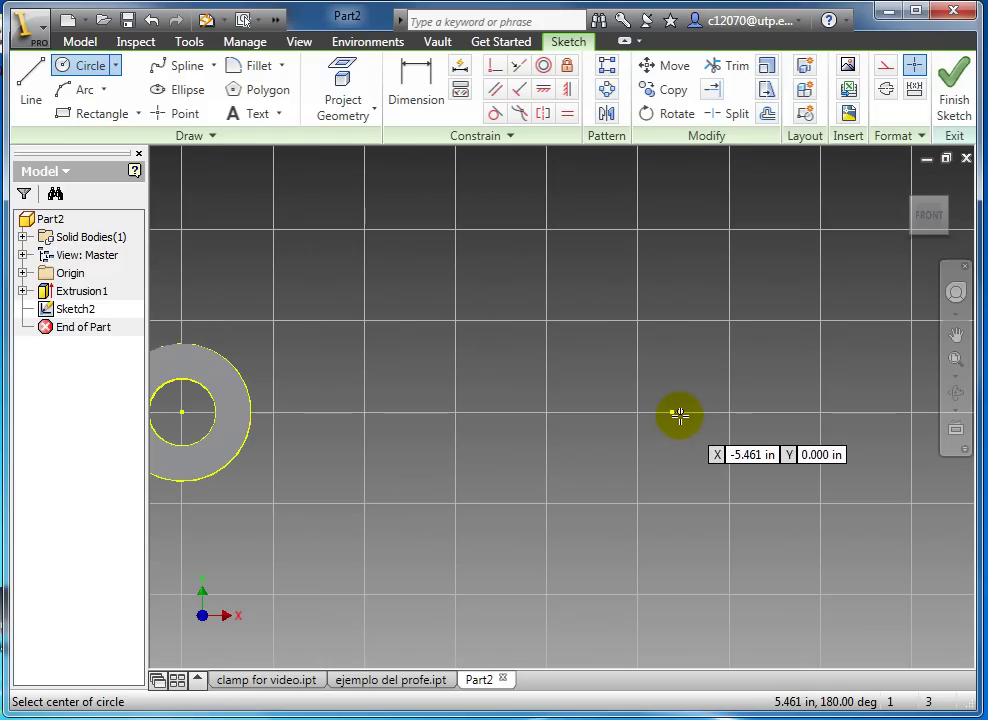
scroll(679, 413, down, 3)
click(916, 226)
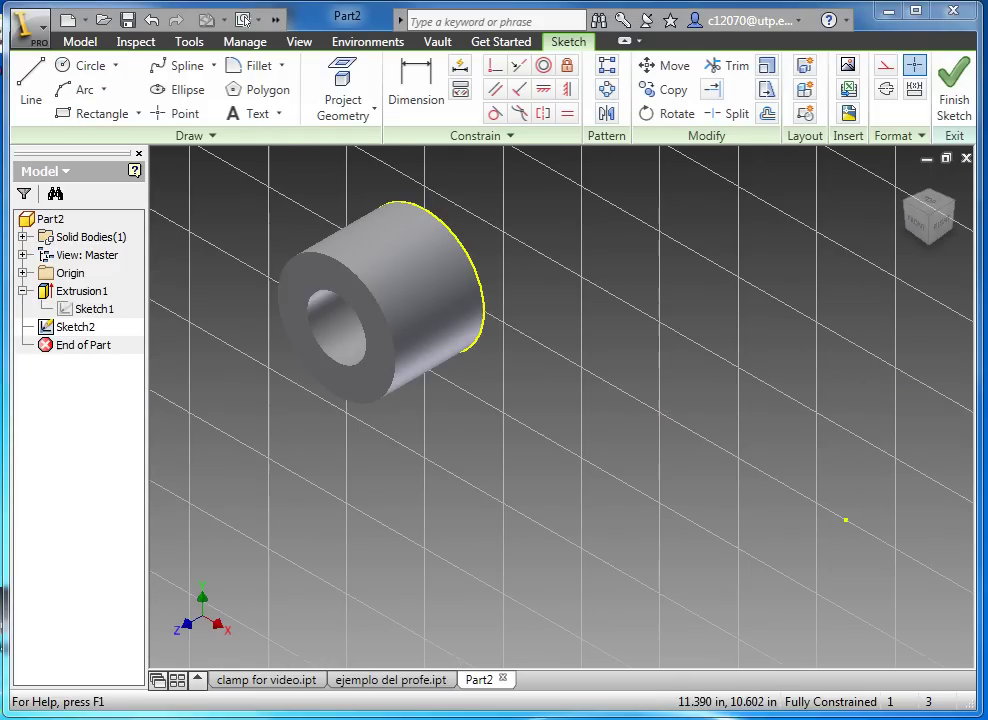
click(919, 228)
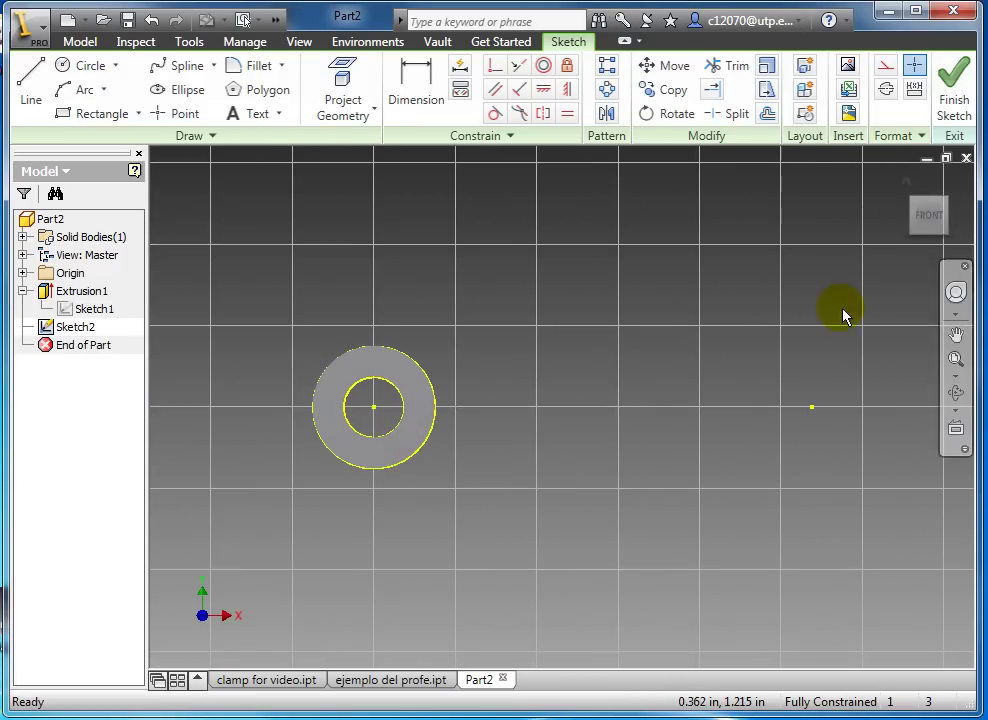
Step: Sketch two concentric circles about 2.34 in and 1.25 in in diameter, centred on the origin point
click(75, 65)
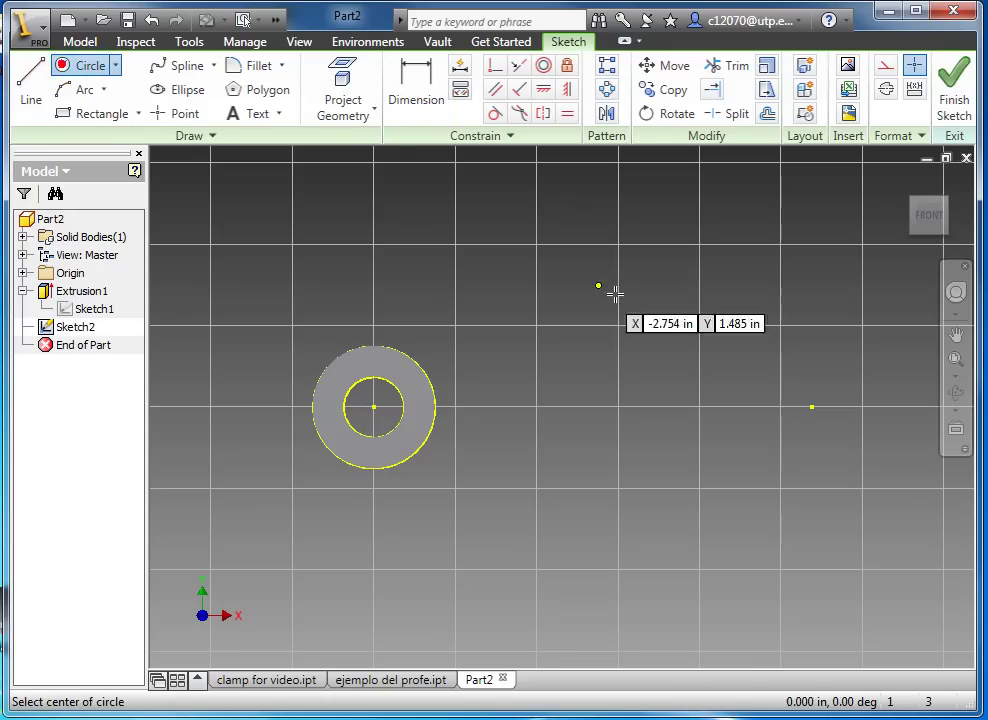
click(813, 407)
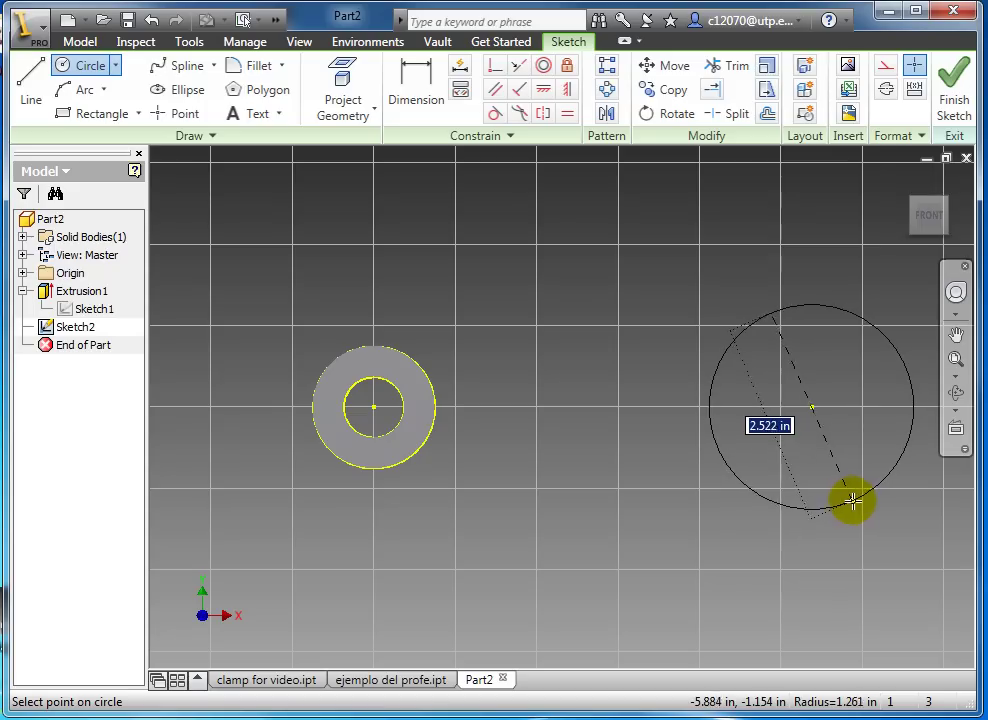
click(855, 490)
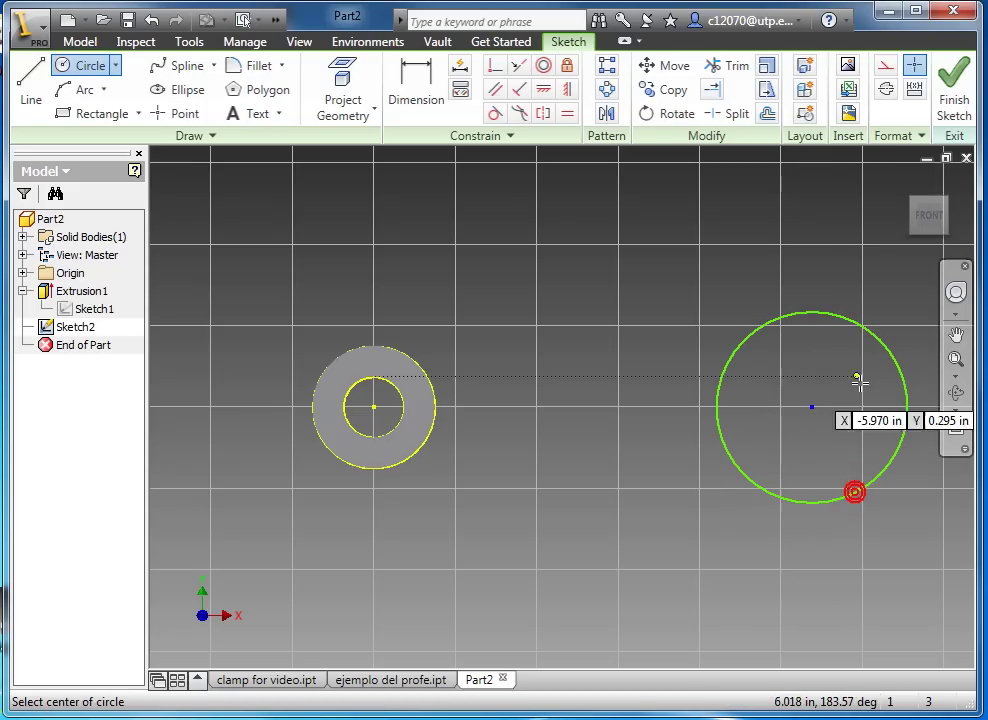
click(116, 67)
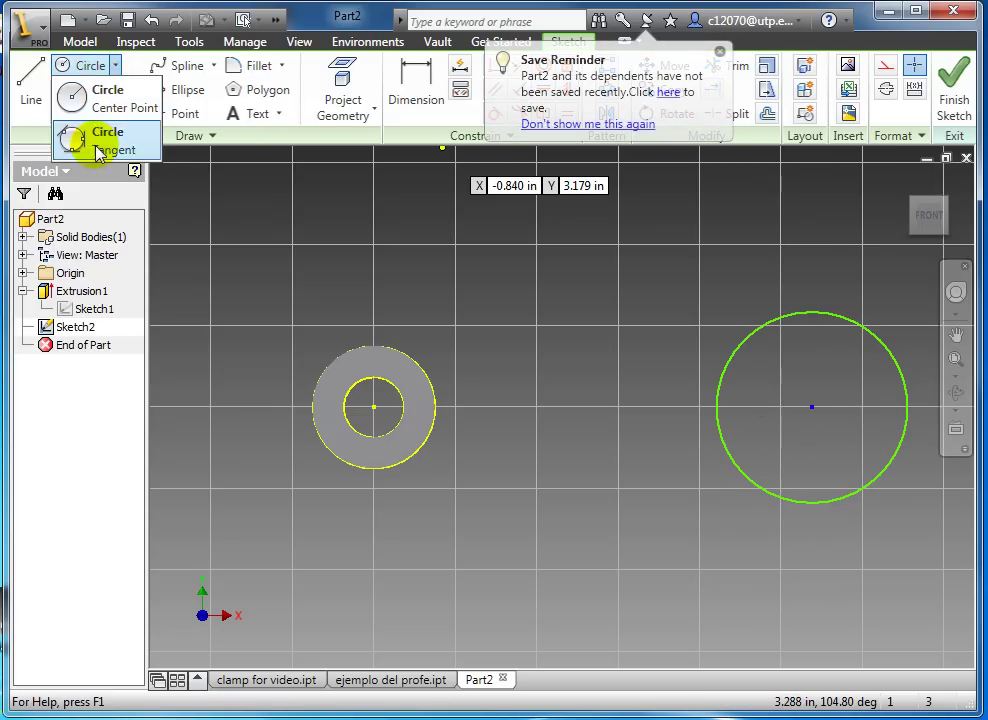
click(100, 66)
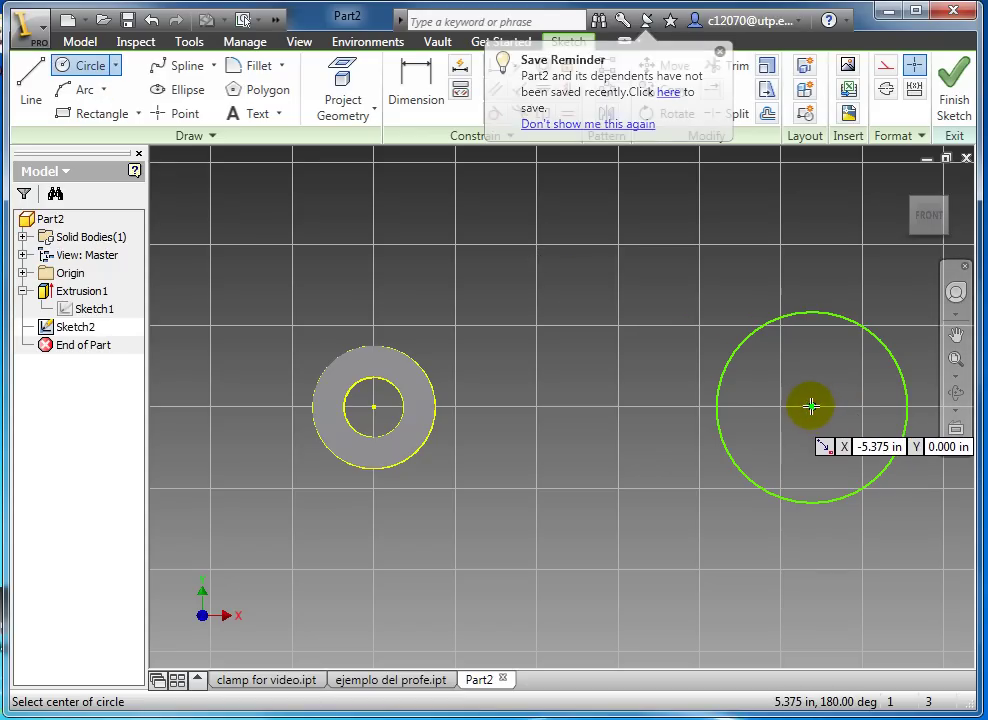
click(810, 404)
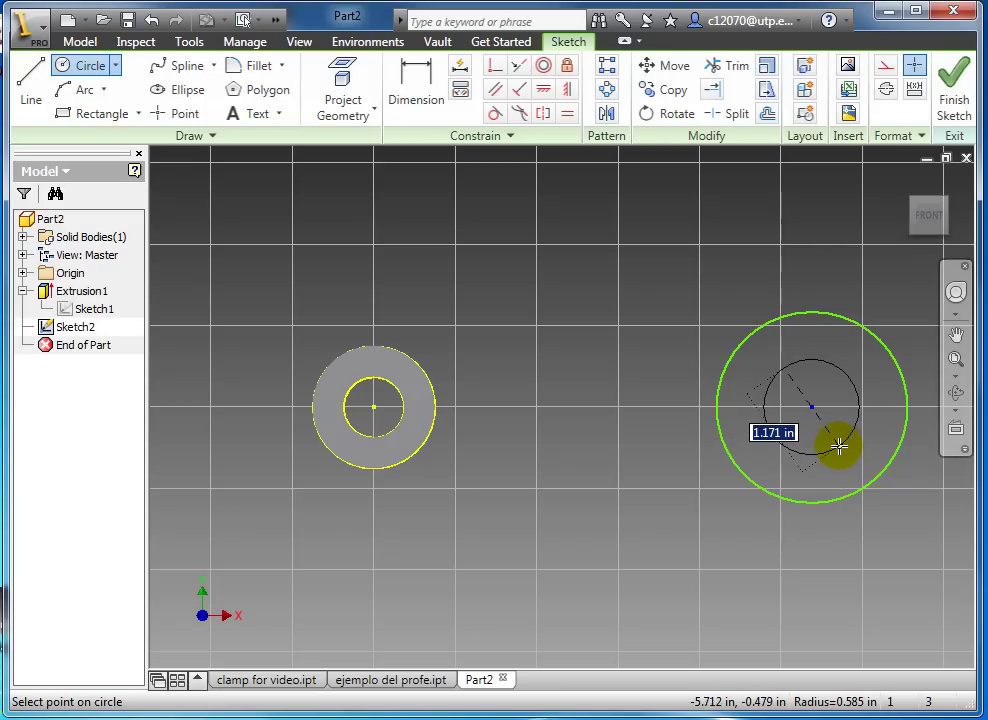
click(840, 451)
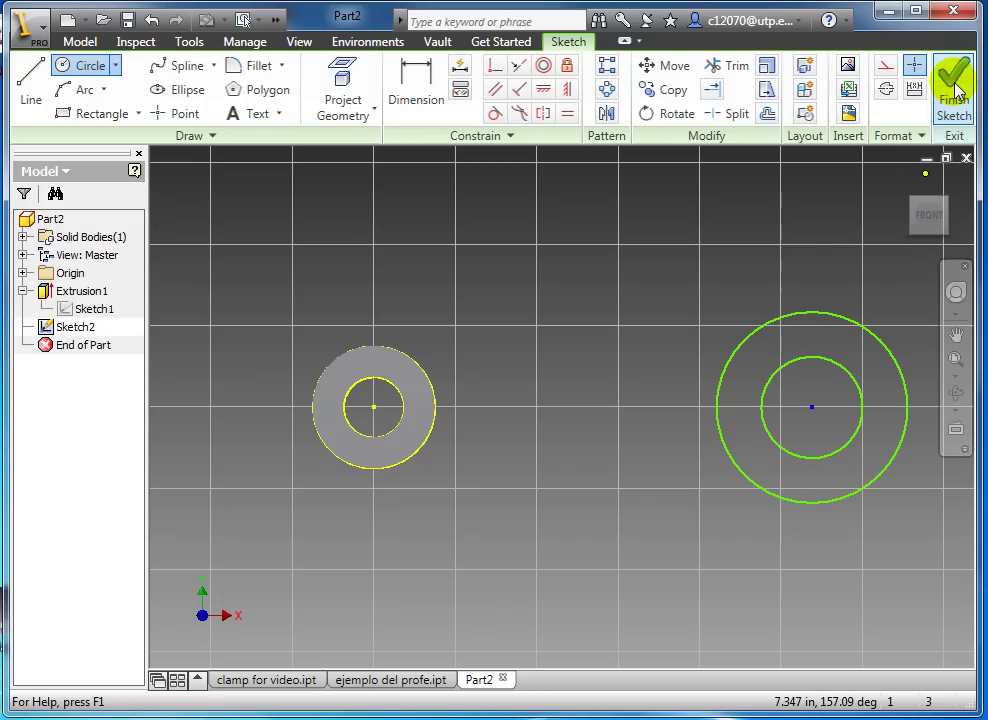
Step: Dimension the inner hub circle's diameter and set it to 1.25 in
click(414, 80)
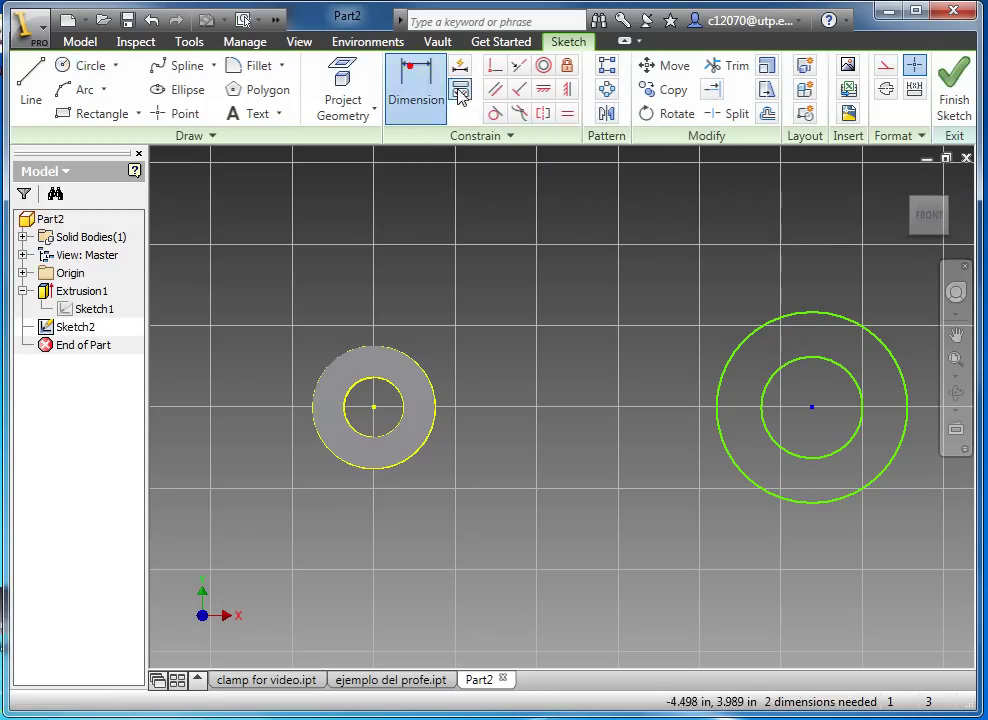
click(786, 370)
click(688, 286)
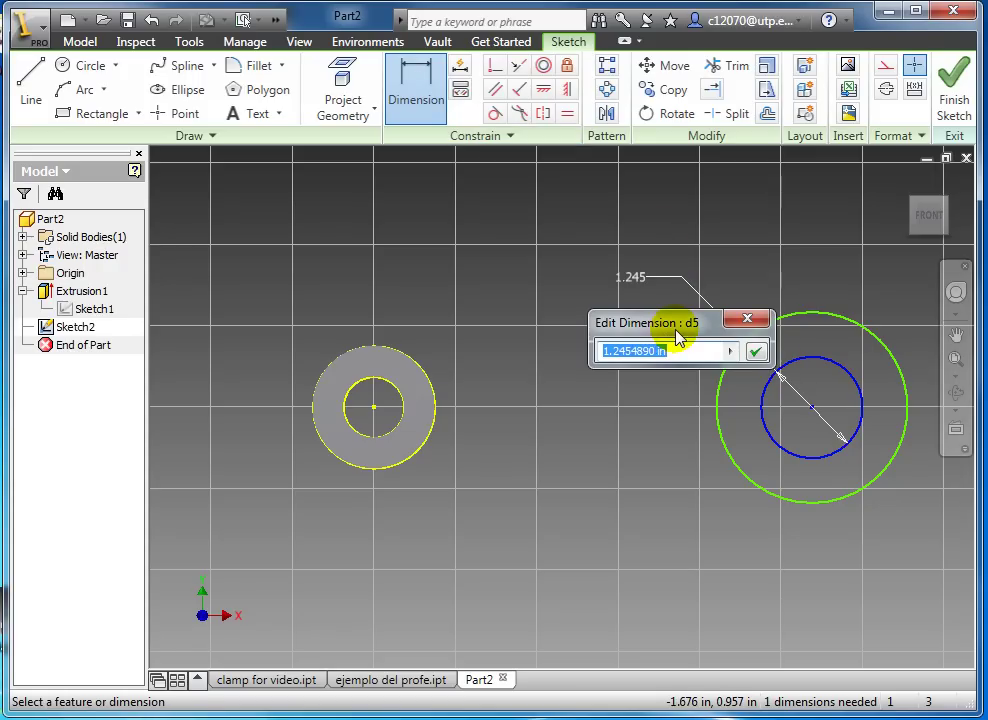
text(1.25)
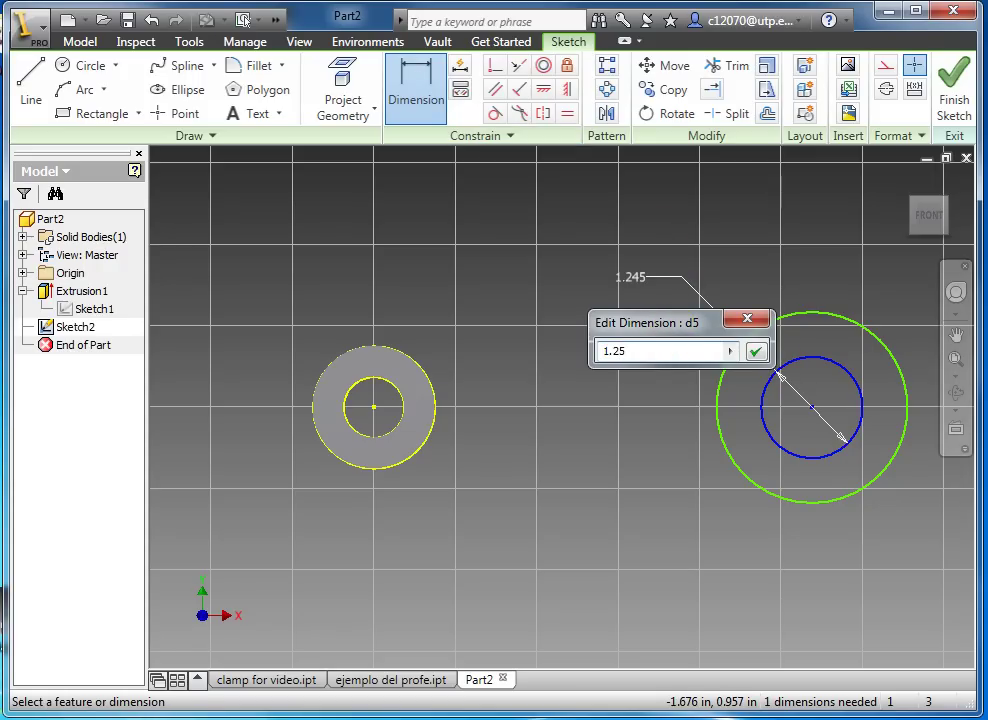
key(Return)
Step: Dimension the outer hub circle's diameter as 2.31 in and finish the sketch
click(416, 80)
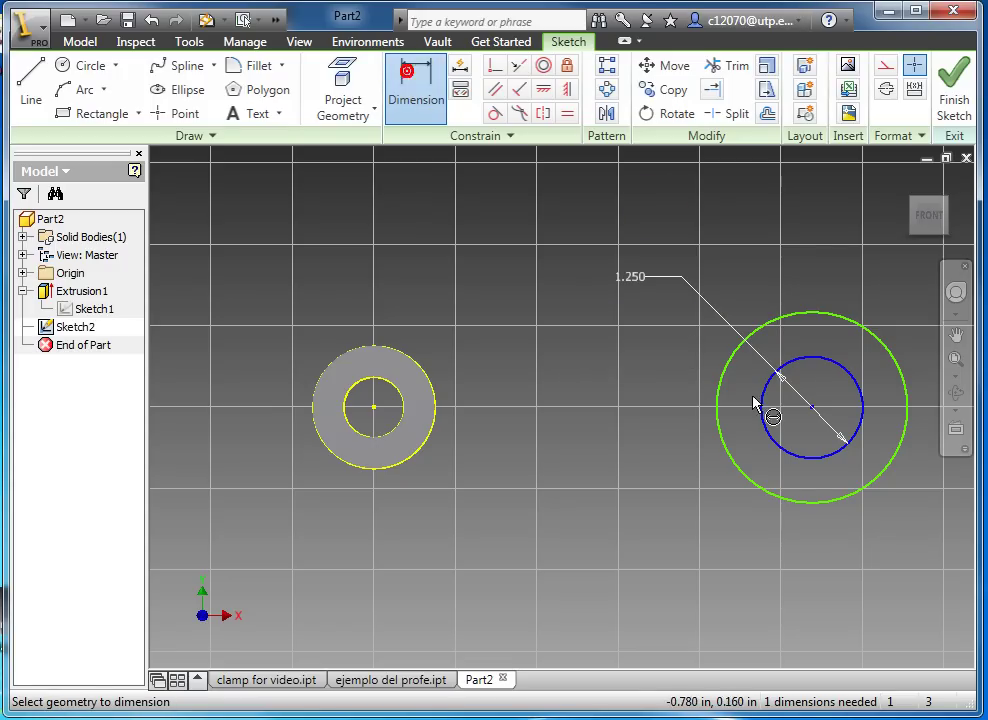
click(726, 367)
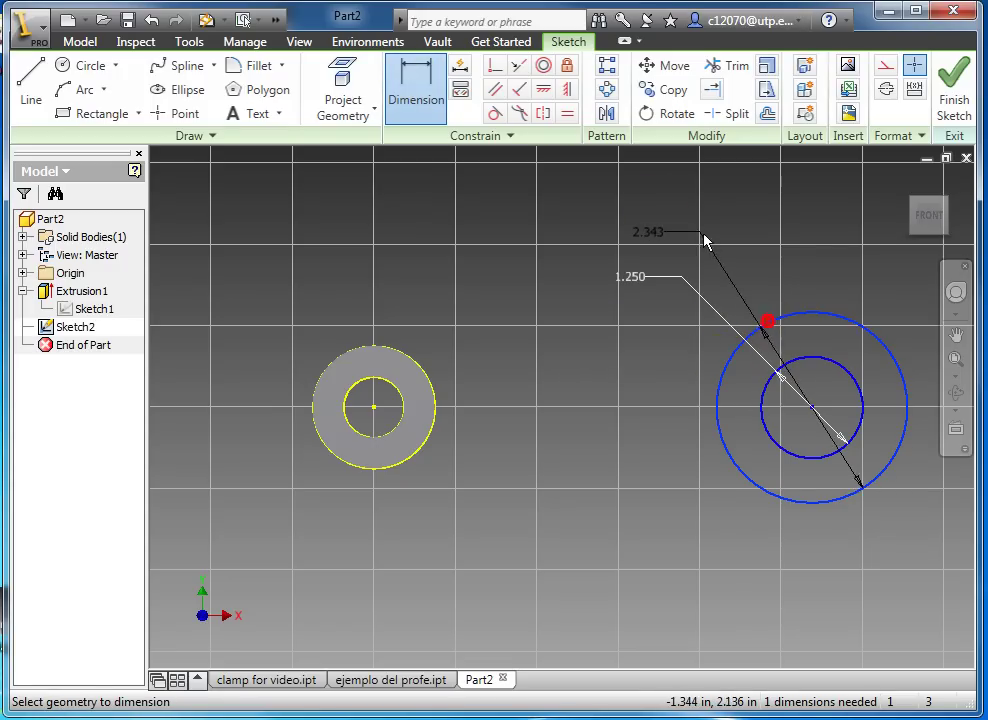
click(684, 226)
text(2)
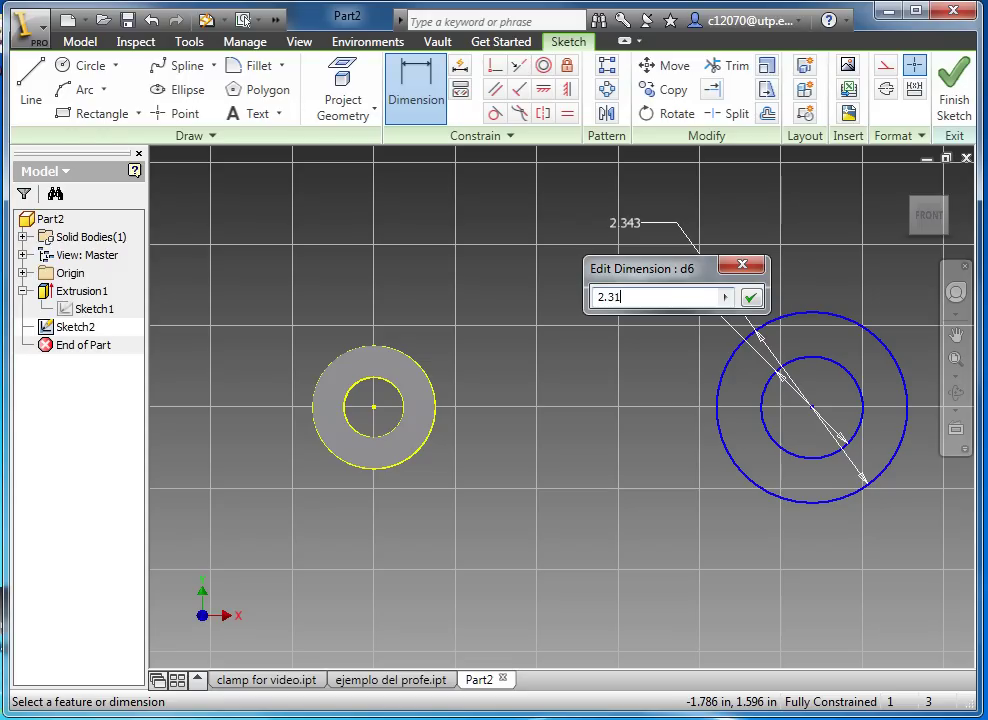
text(.31)
key(Return)
click(777, 372)
click(670, 282)
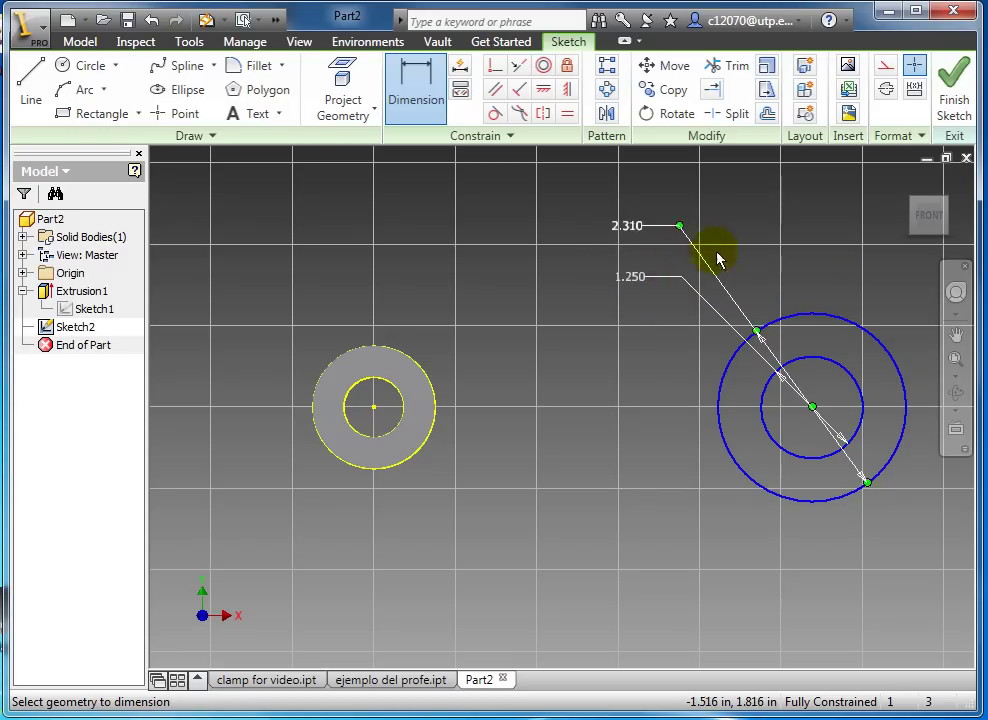
click(955, 85)
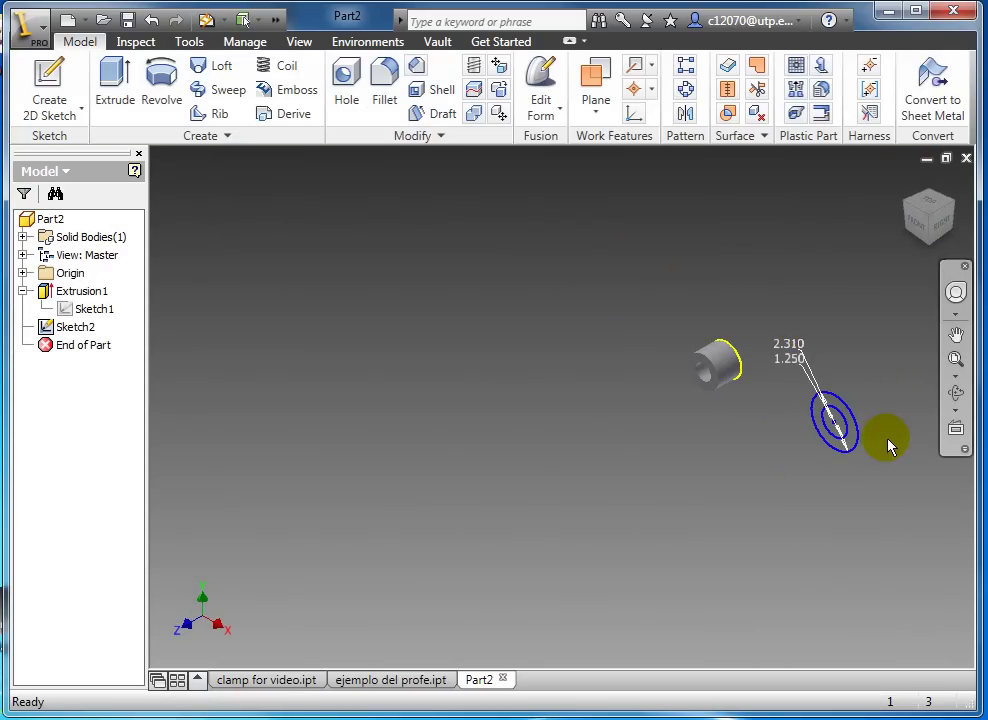
Step: Extrude the ring between the two hub circles 2 in, in the flipped direction toward the small boss's front side
click(114, 78)
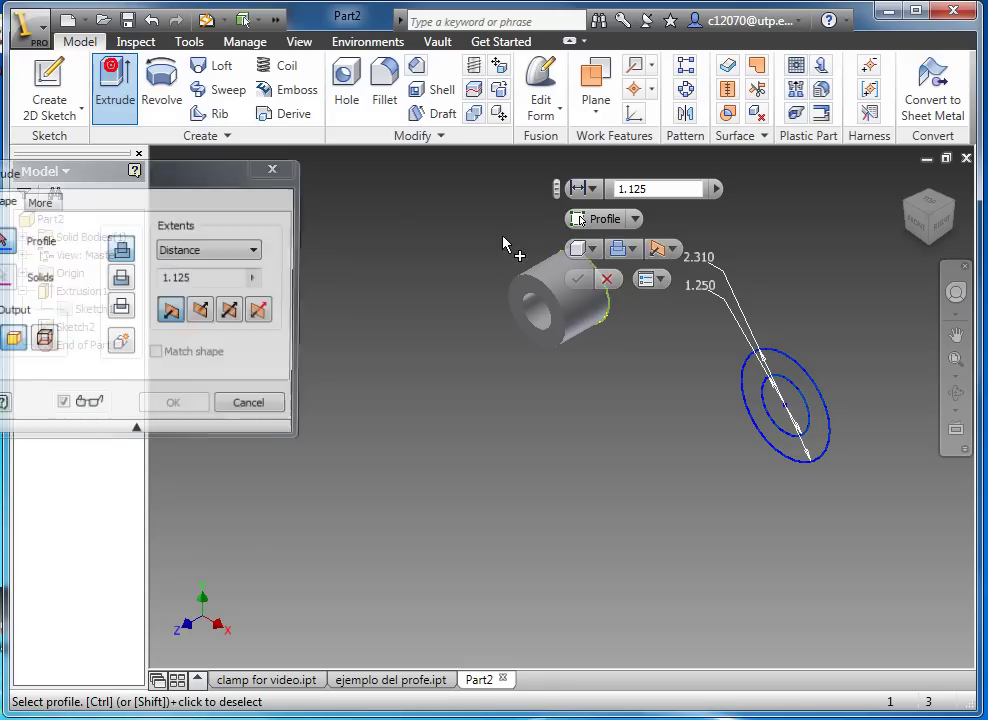
click(756, 376)
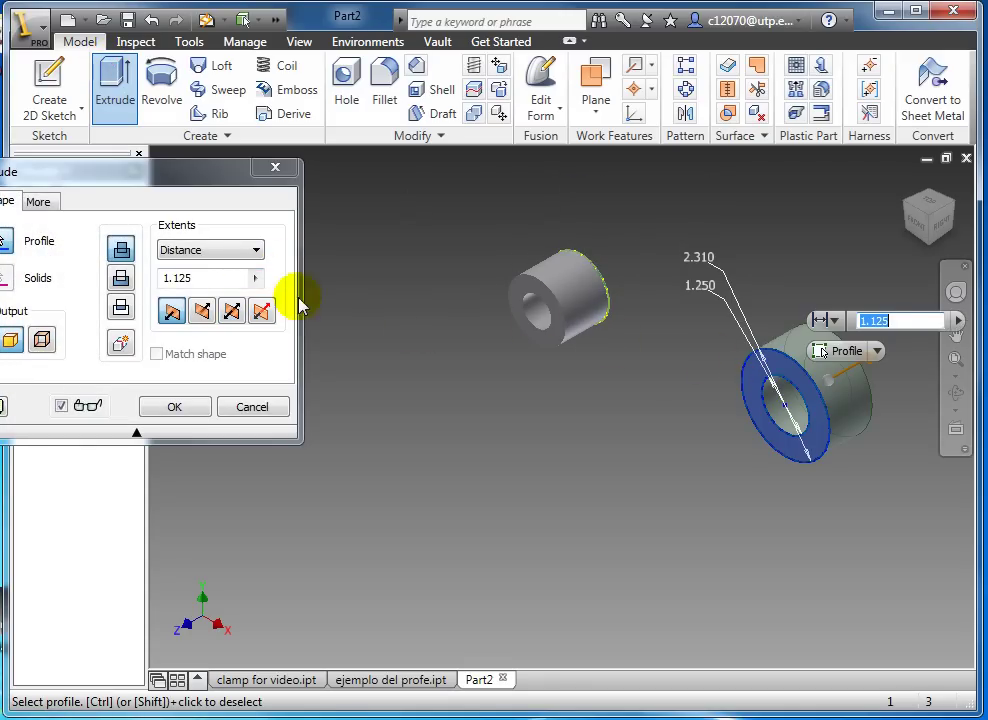
click(203, 311)
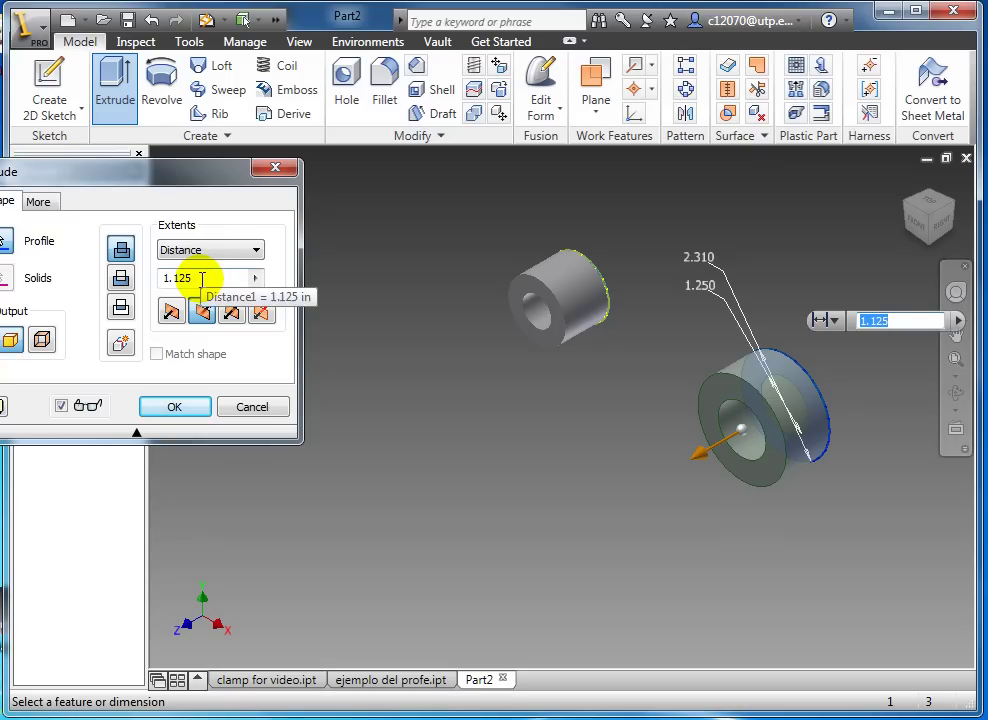
double_click(199, 278)
text(2.)
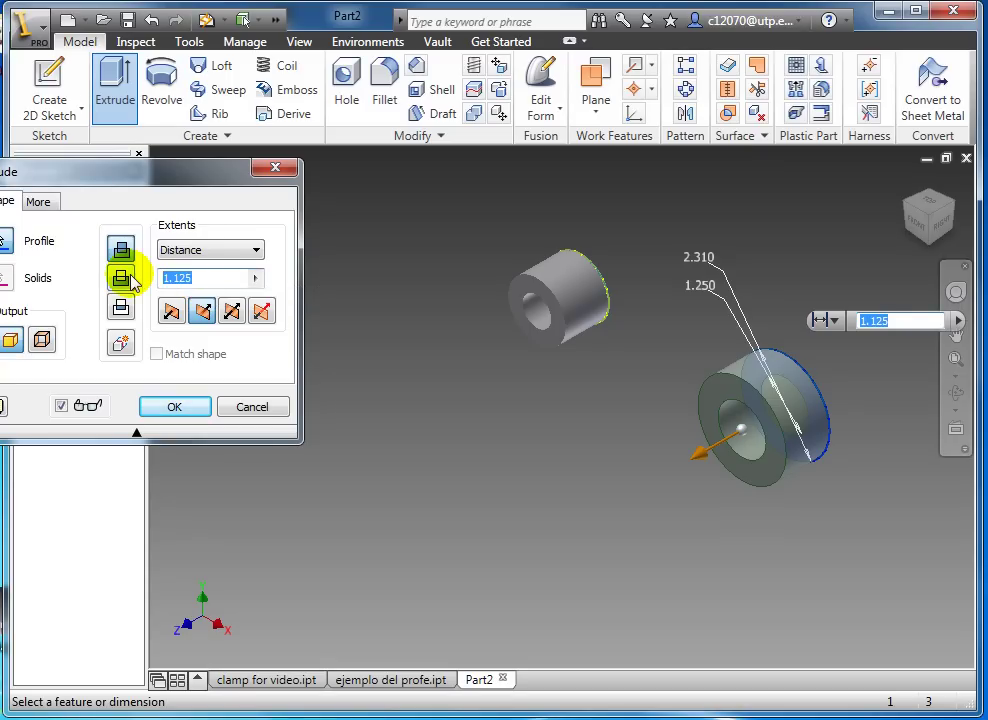
click(175, 406)
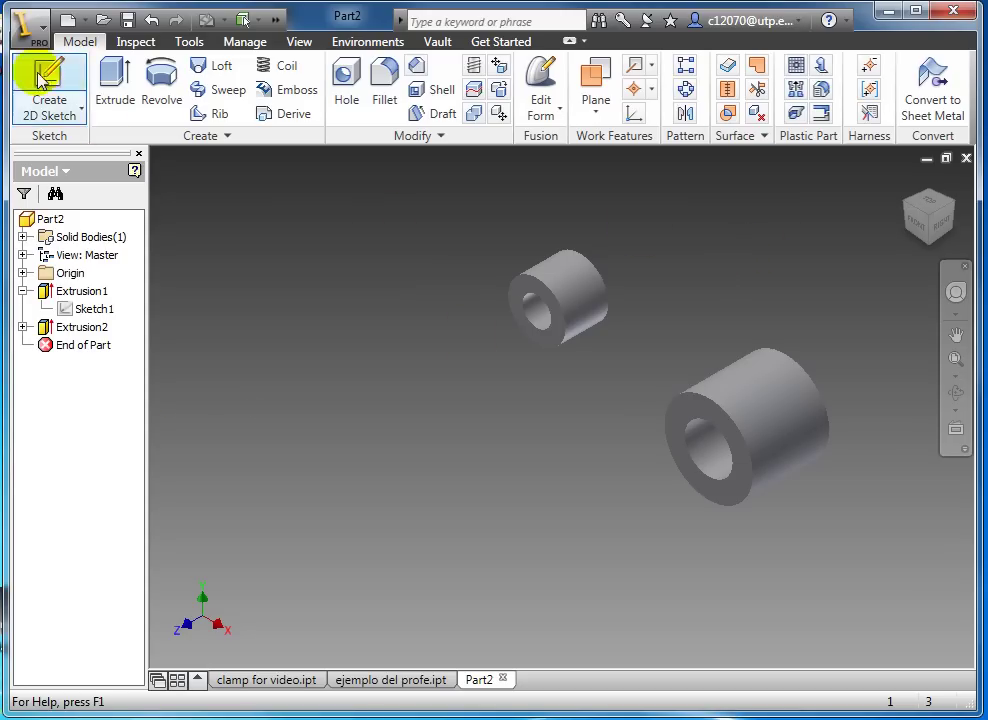
Step: Save the part as a new file in the clamp folder, named with the author's name followed by "mordaza"
click(33, 24)
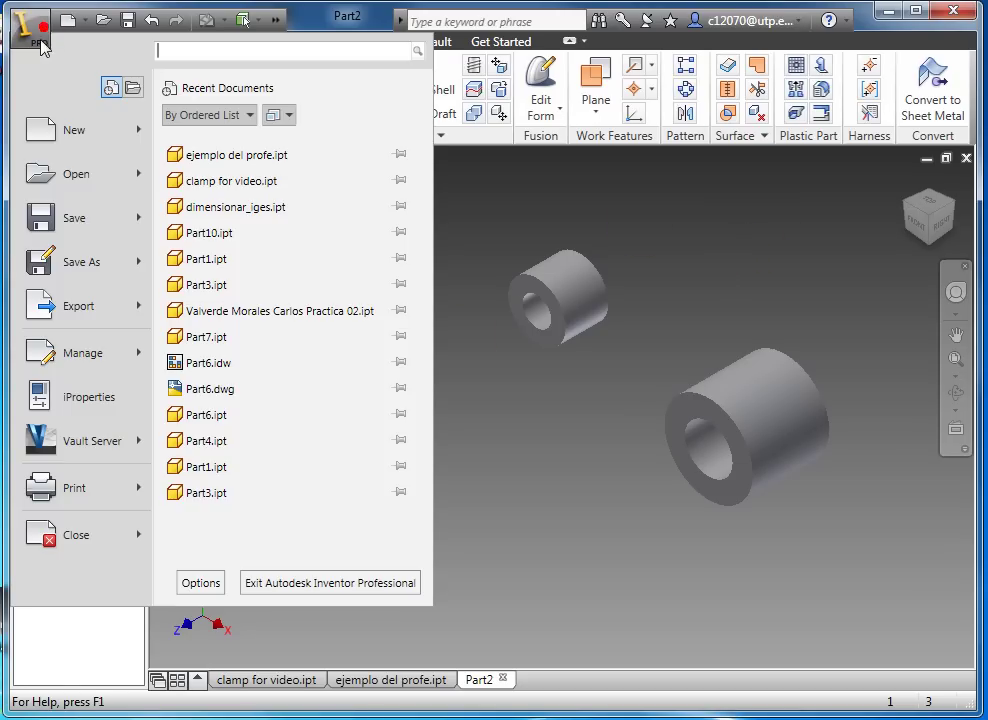
click(70, 263)
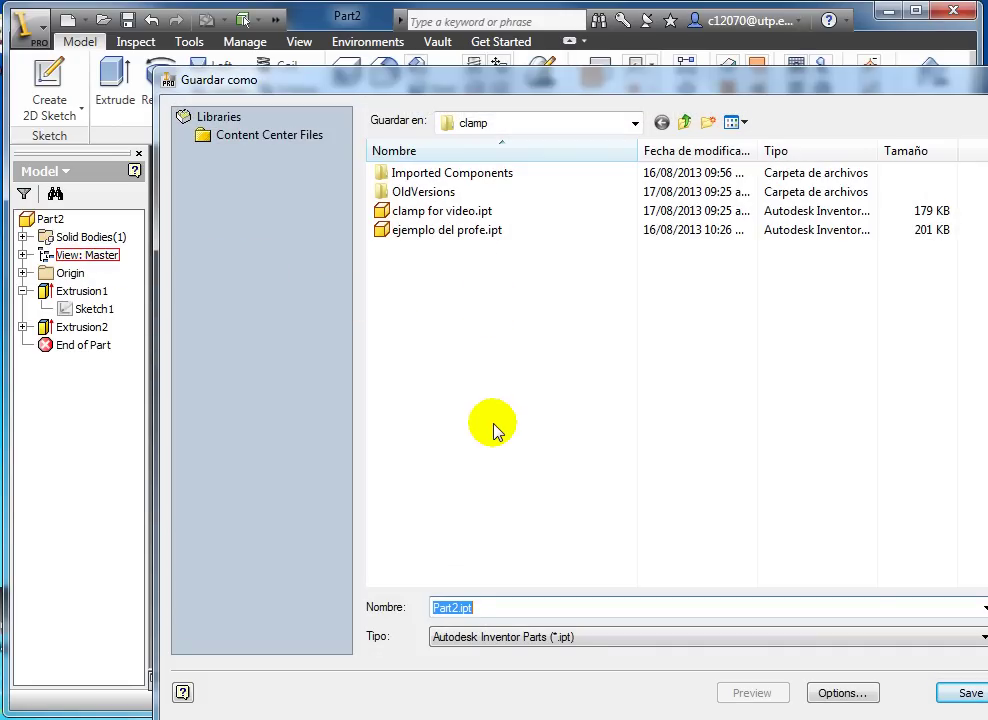
text(mordaza)
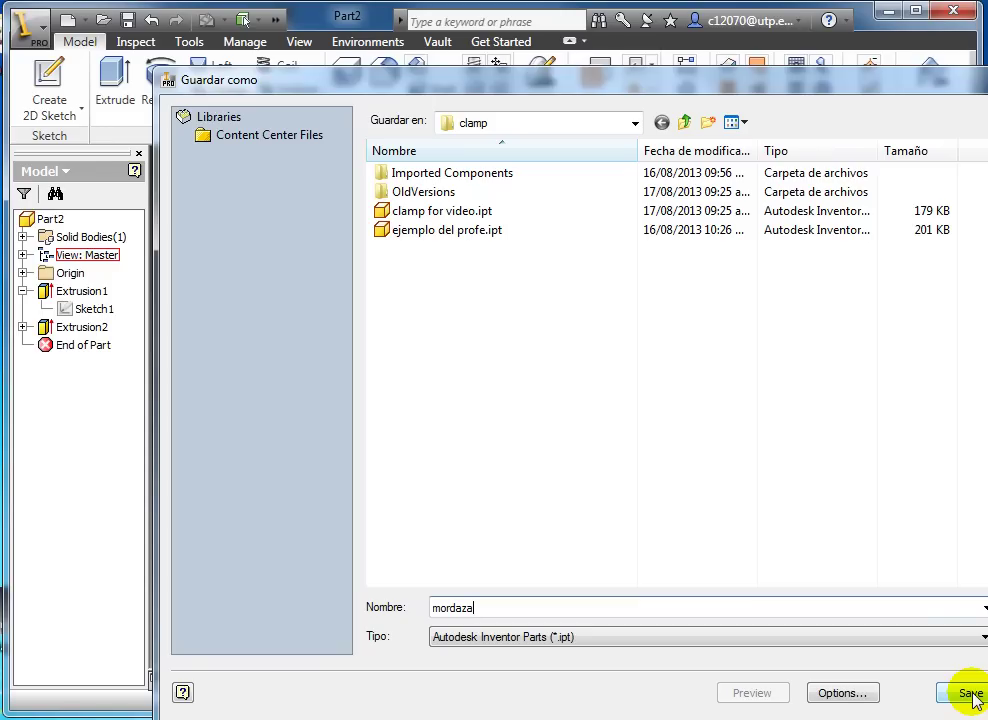
click(441, 609)
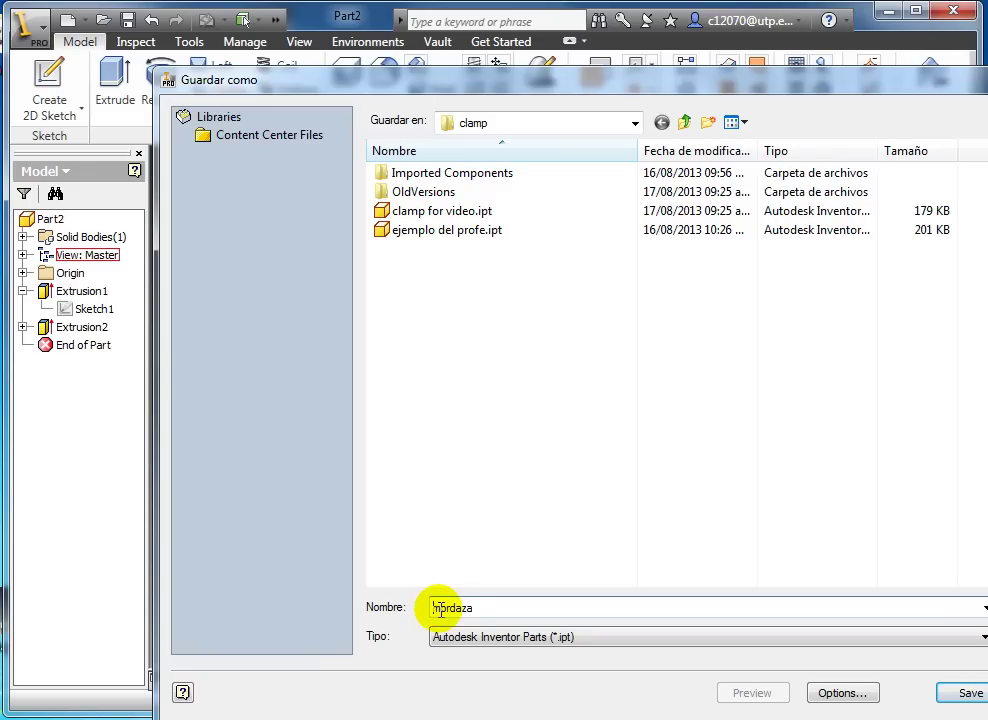
text(Pareja Fernando)
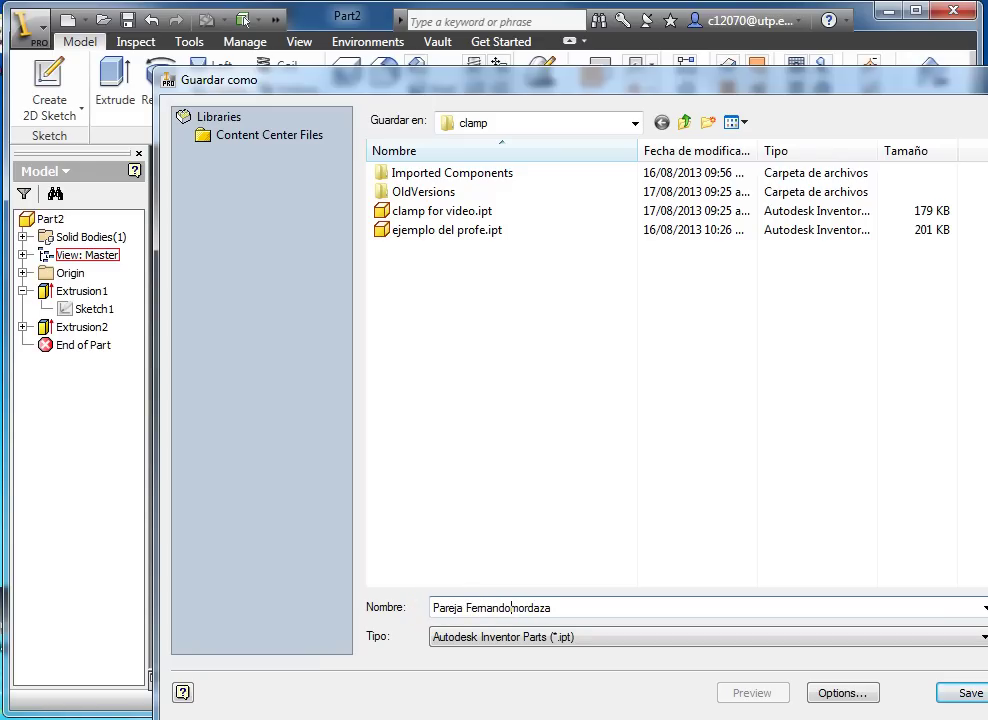
click(968, 697)
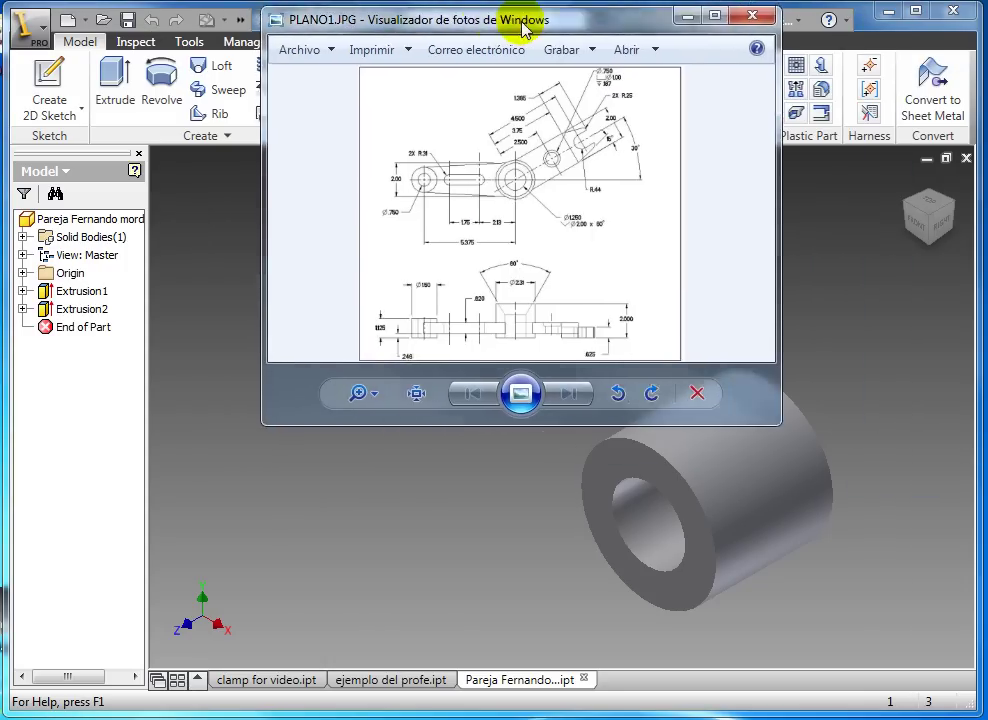
Step: Examine the front view of the PLANO1.JPG drawing in Windows Photo Viewer for the arm's thickness and its offset from the boss's base
drag(529, 26, 452, 53)
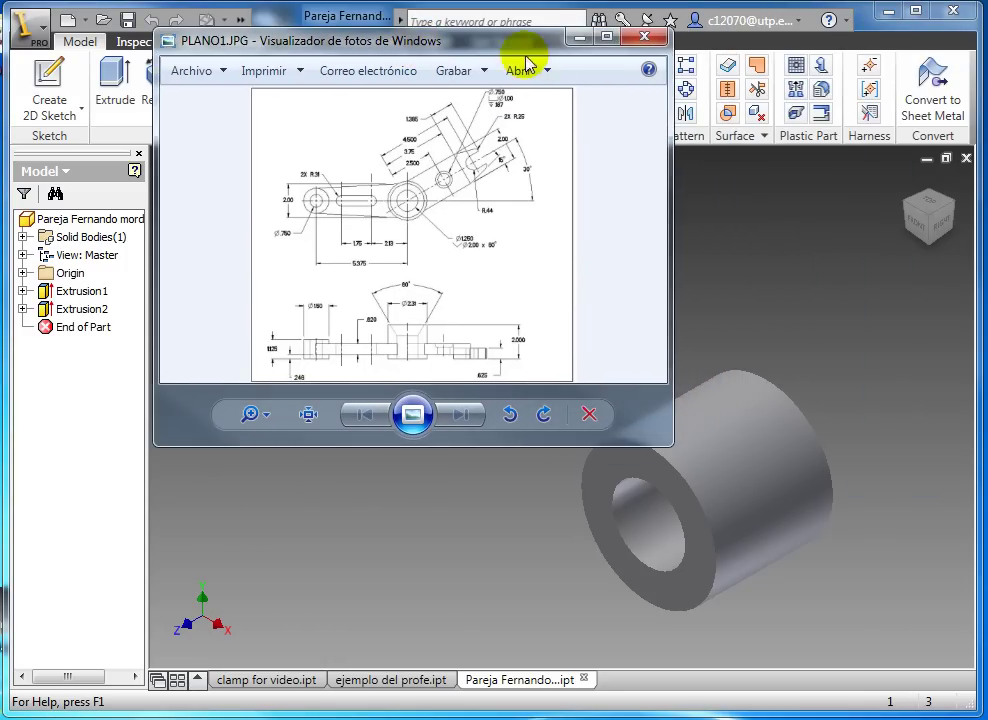
click(604, 31)
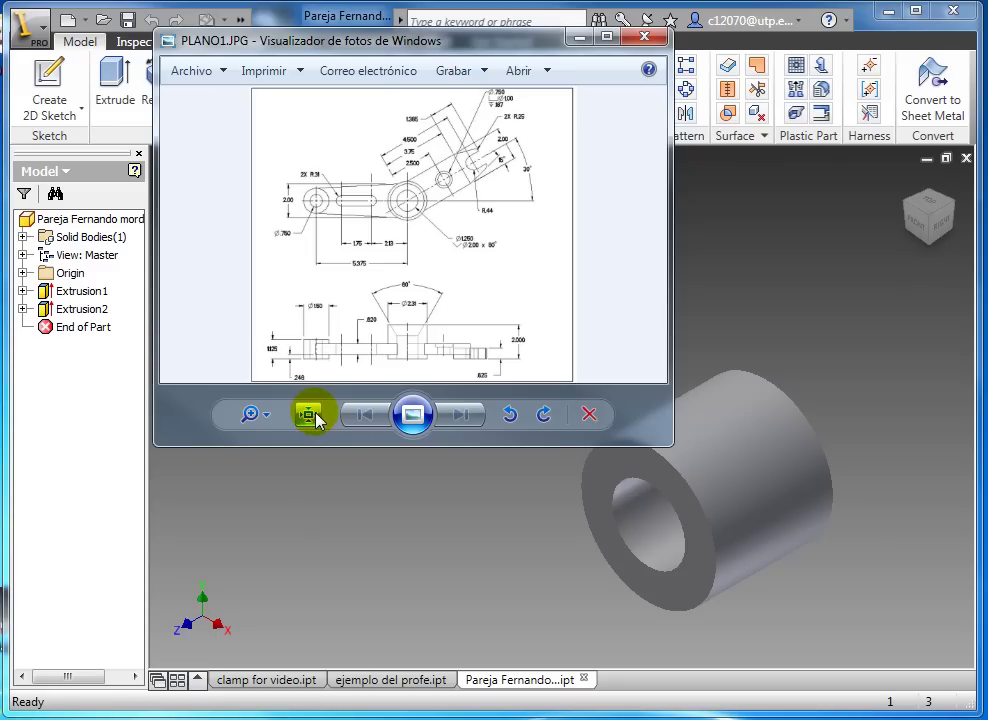
click(268, 415)
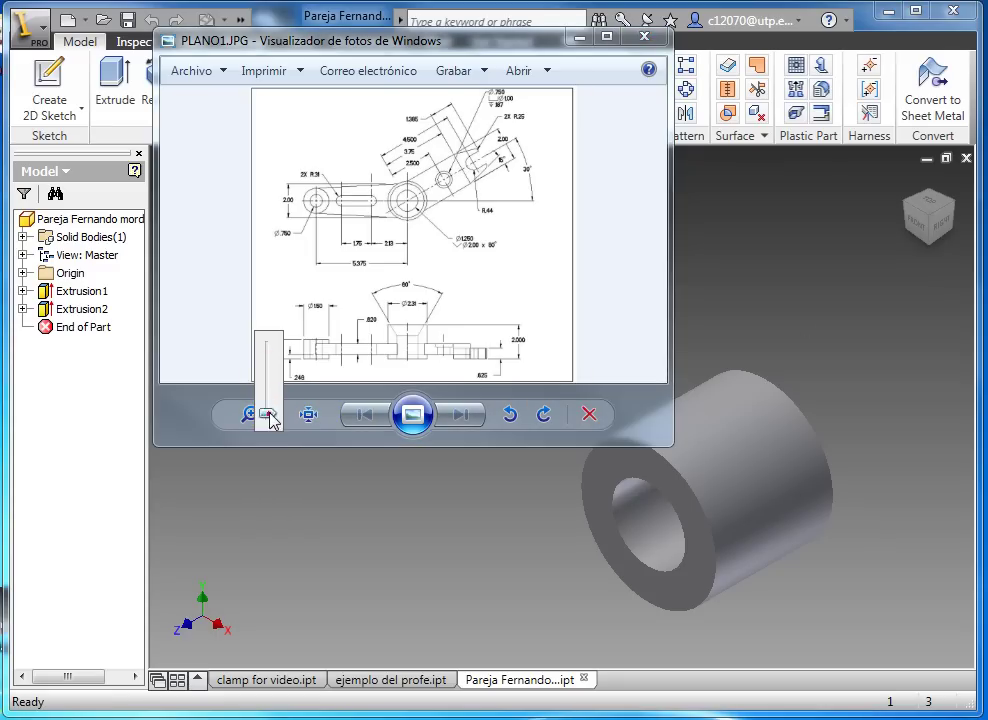
drag(270, 416, 269, 397)
mouse_move(289, 278)
mouse_down()
mouse_move(514, 157)
mouse_move(448, 181)
mouse_move(338, 162)
mouse_up()
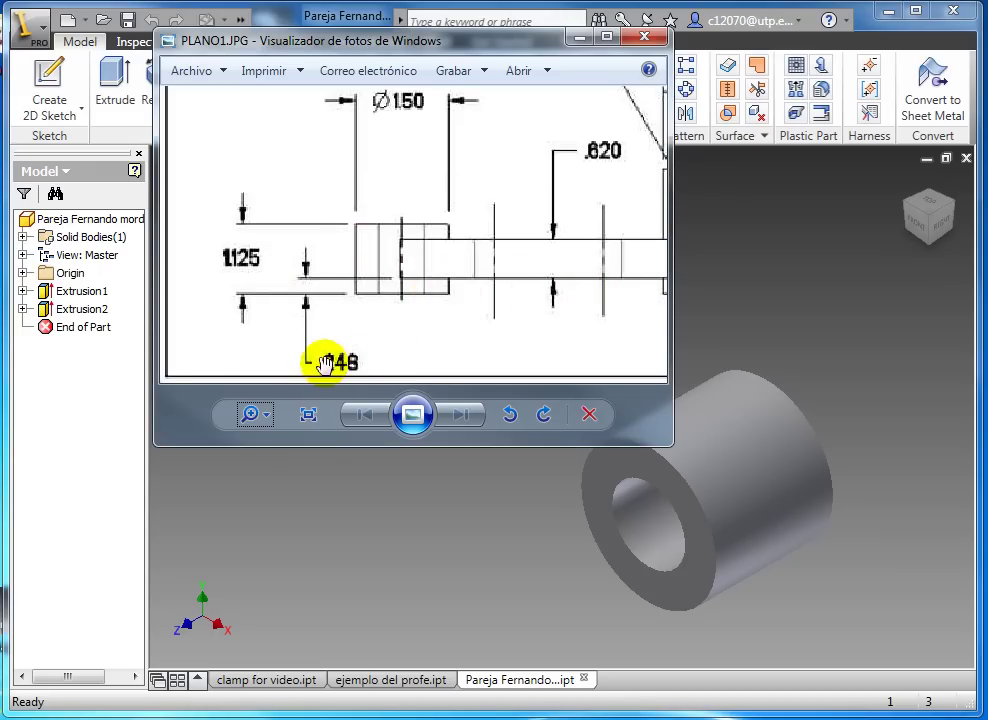
click(606, 37)
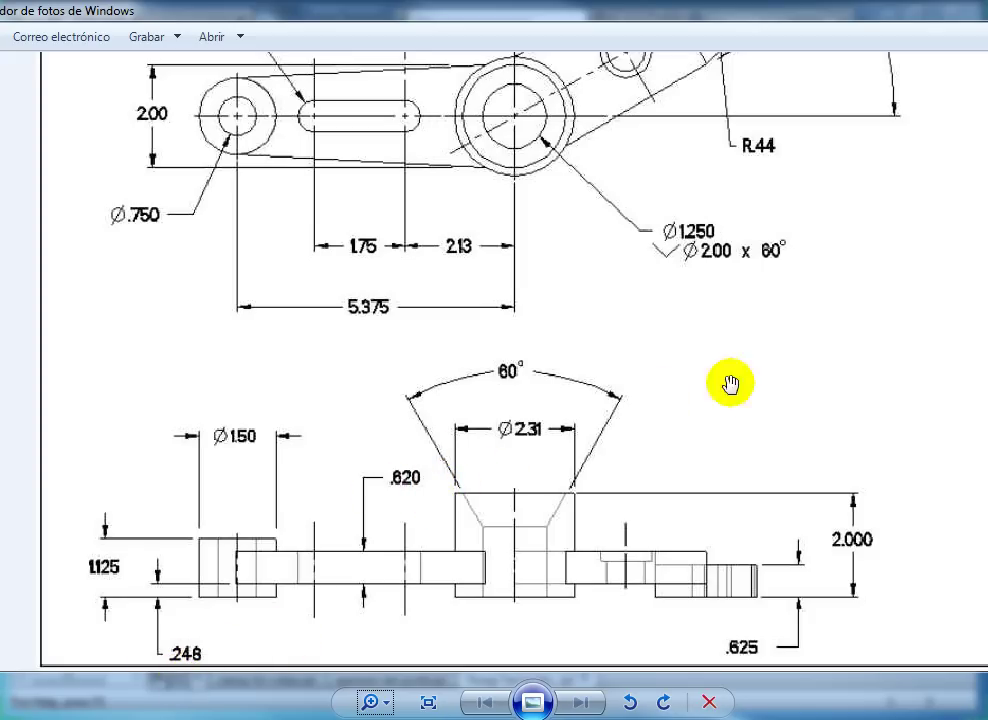
click(957, 12)
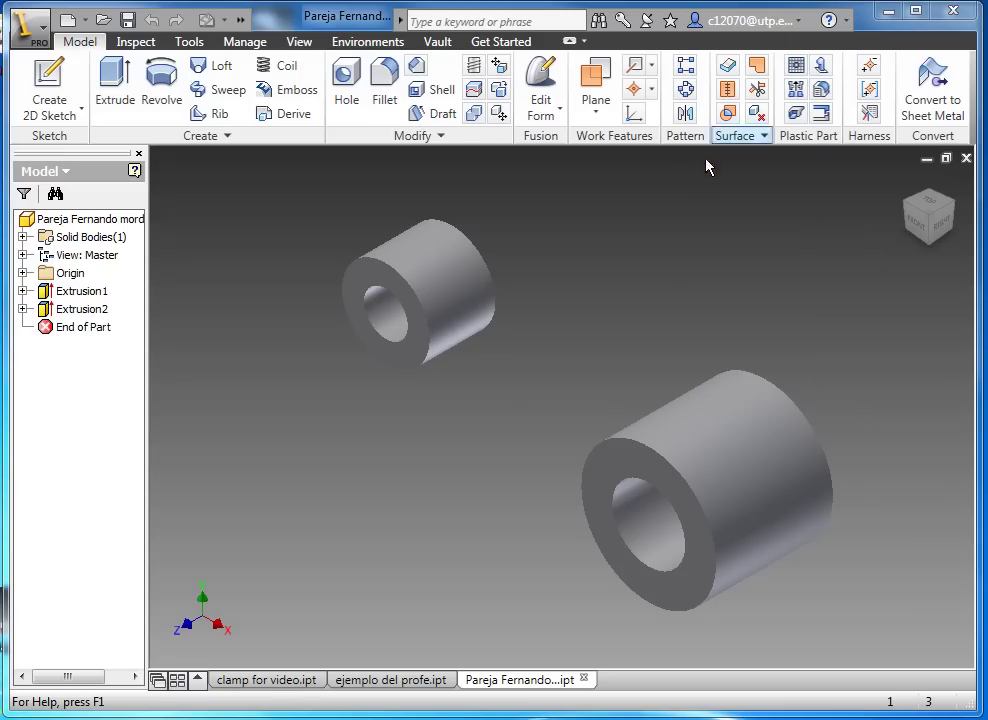
click(594, 113)
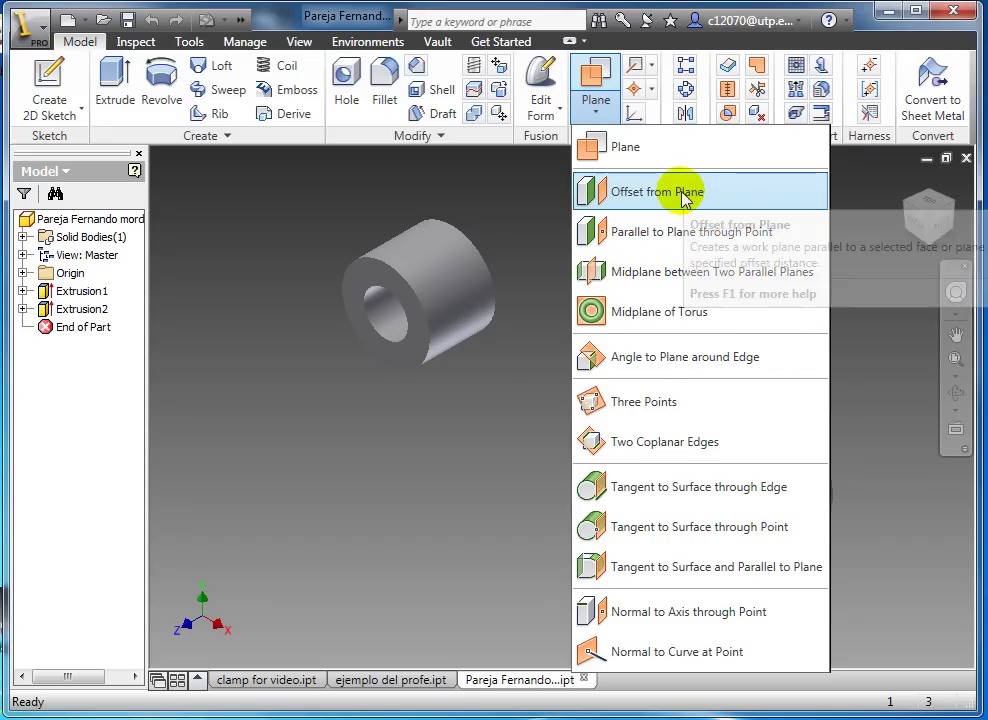
key(F1)
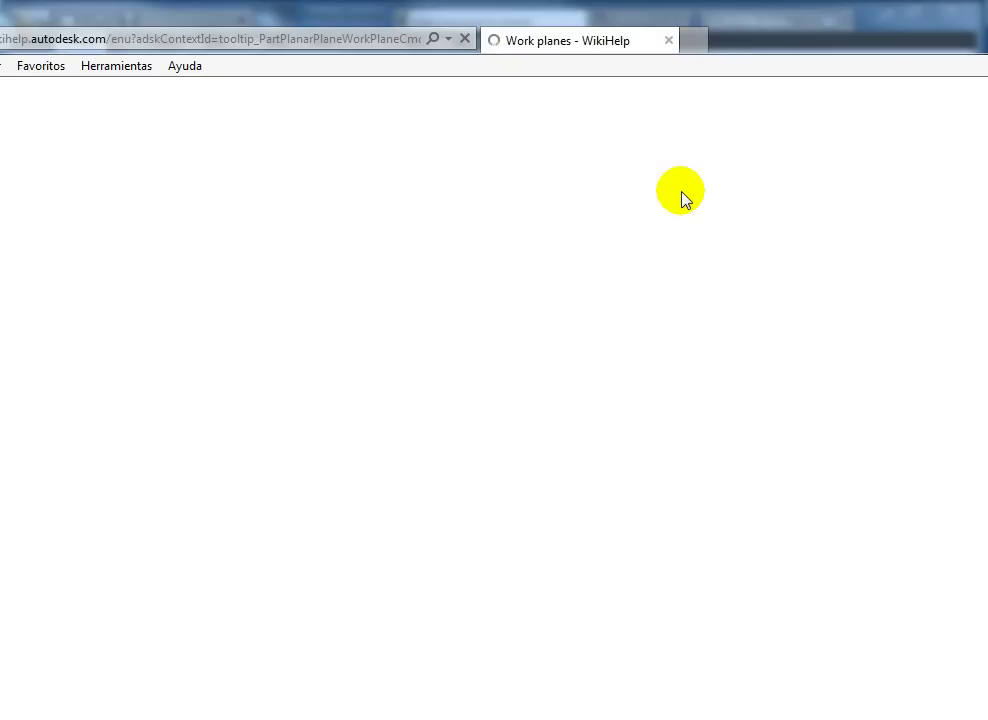
scroll(565, 430, down, 3)
scroll(570, 454, down, 10)
scroll(571, 450, up, 8)
scroll(577, 420, up, 5)
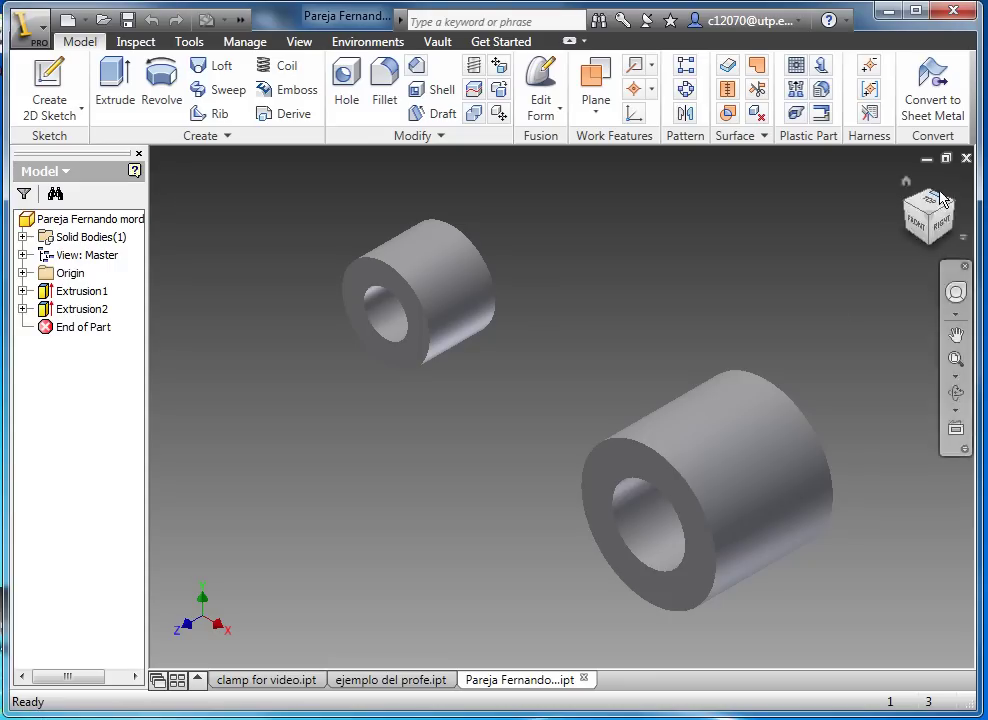
Step: Create a work plane offset -.248 in from the small boss's back face, so it cuts through the boss
click(450, 305)
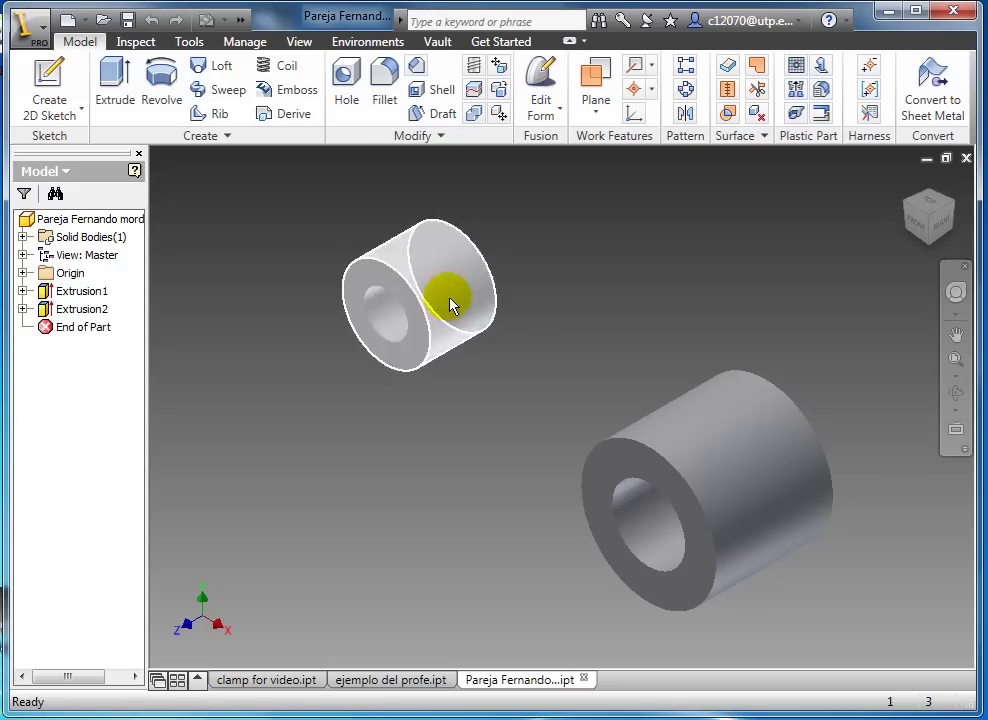
click(597, 118)
click(609, 191)
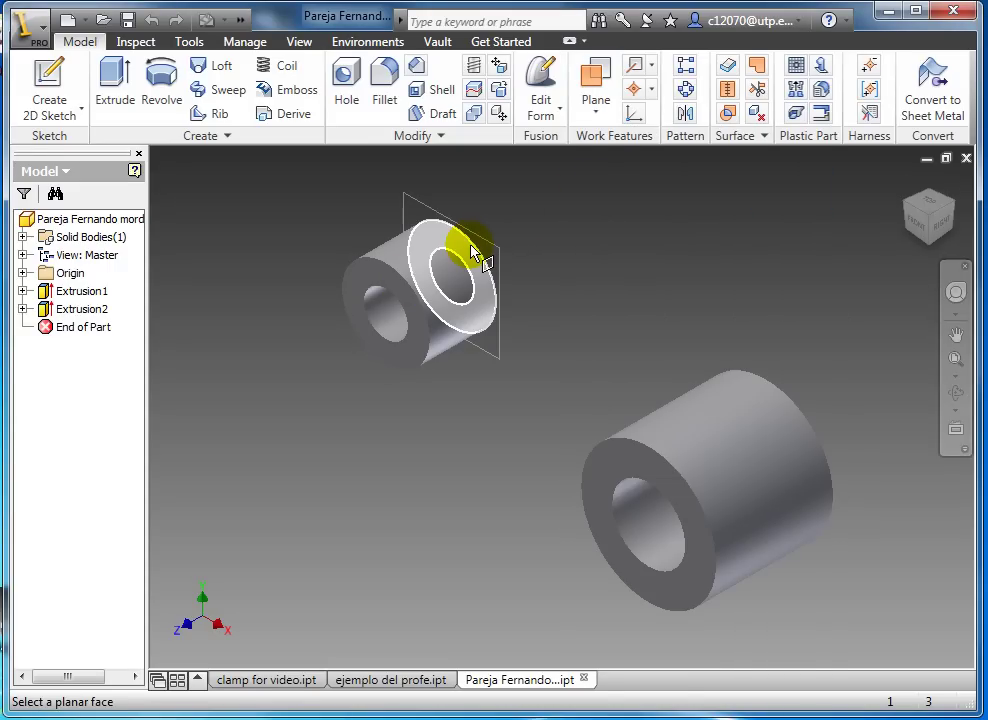
click(474, 254)
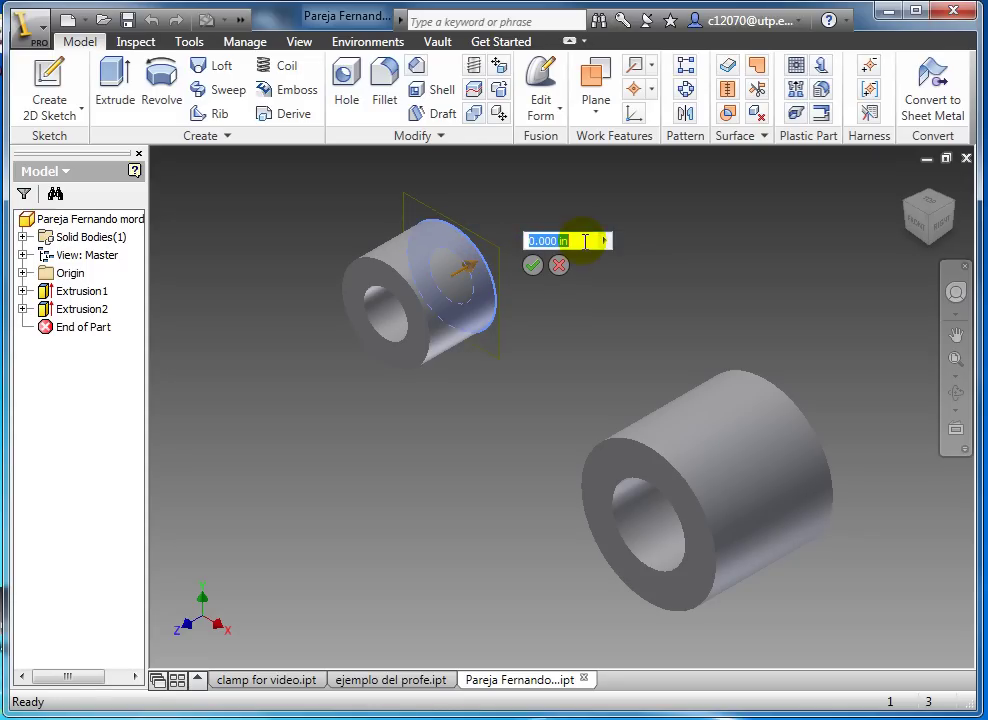
drag(462, 279, 451, 285)
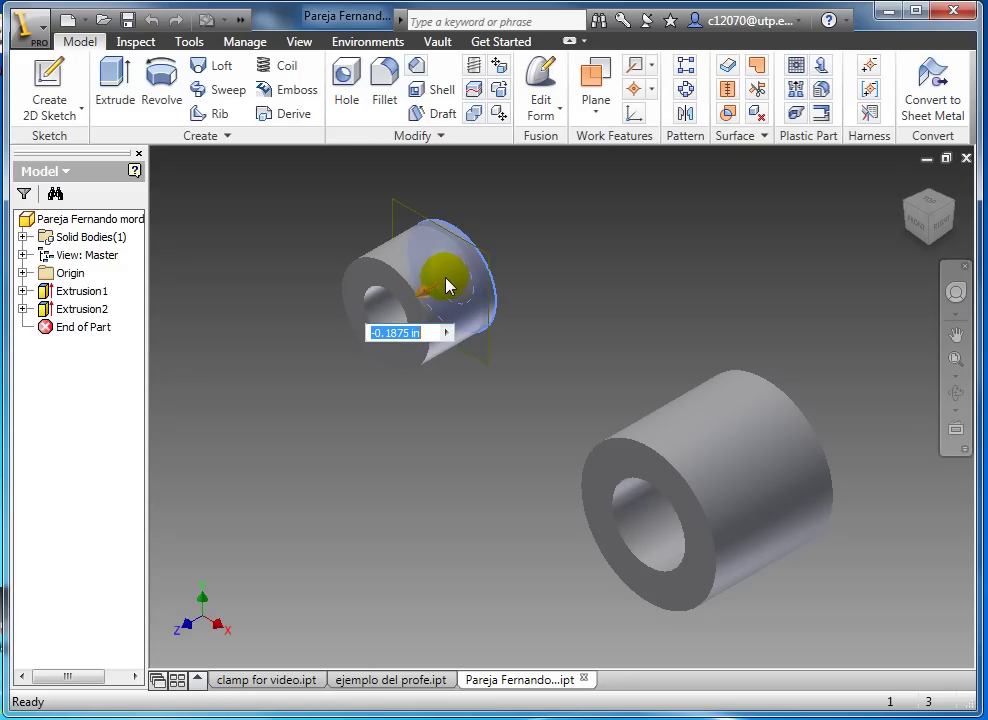
drag(441, 281, 382, 334)
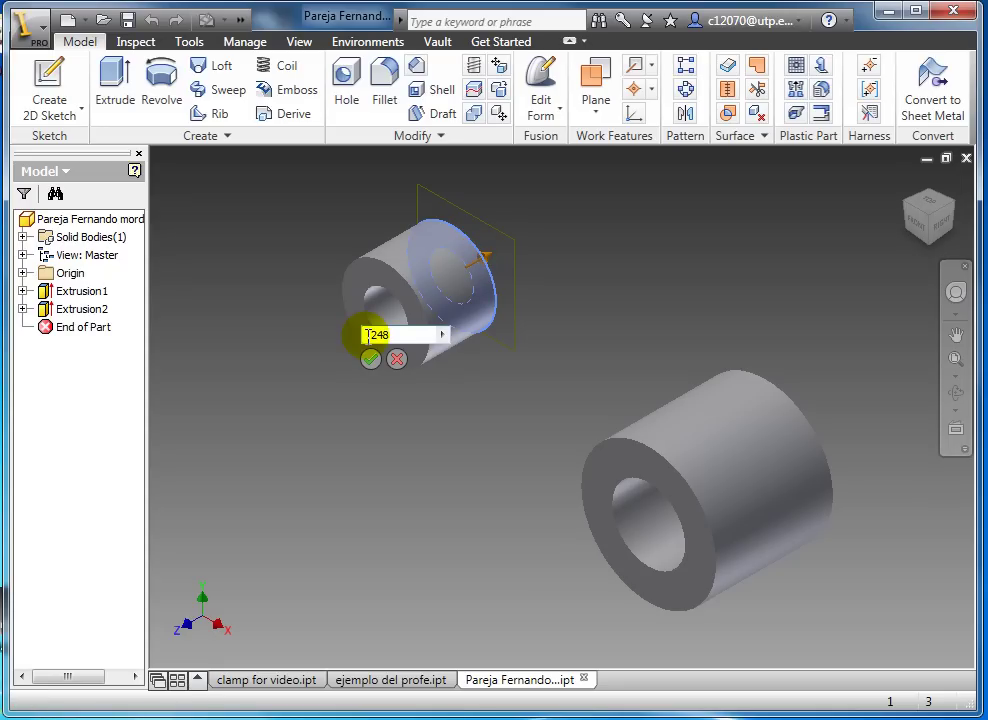
text(-)
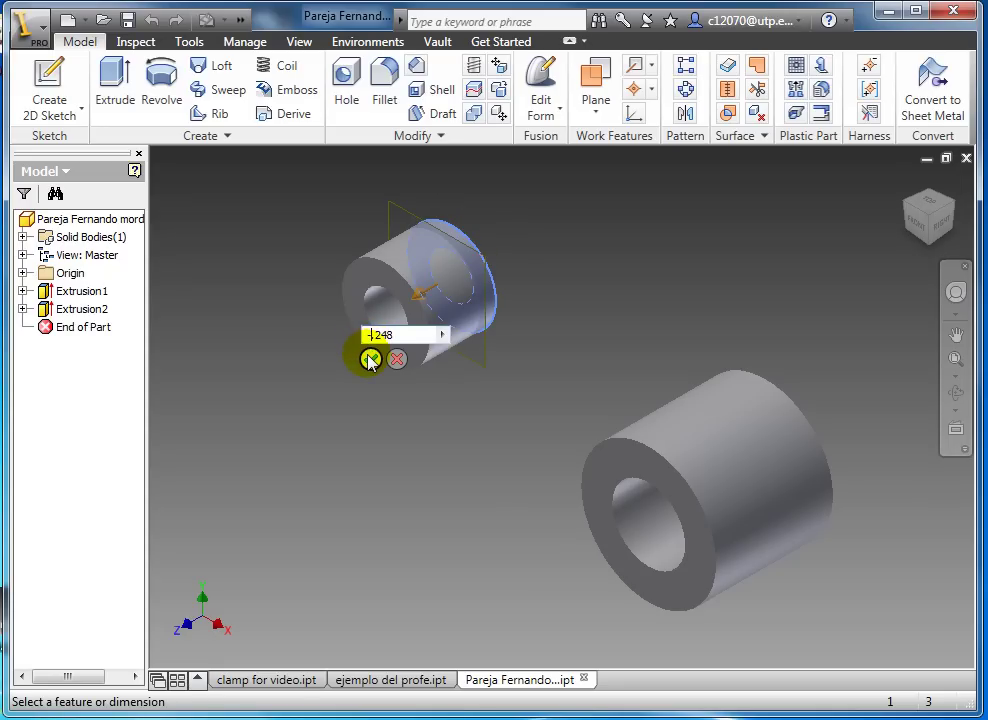
click(369, 360)
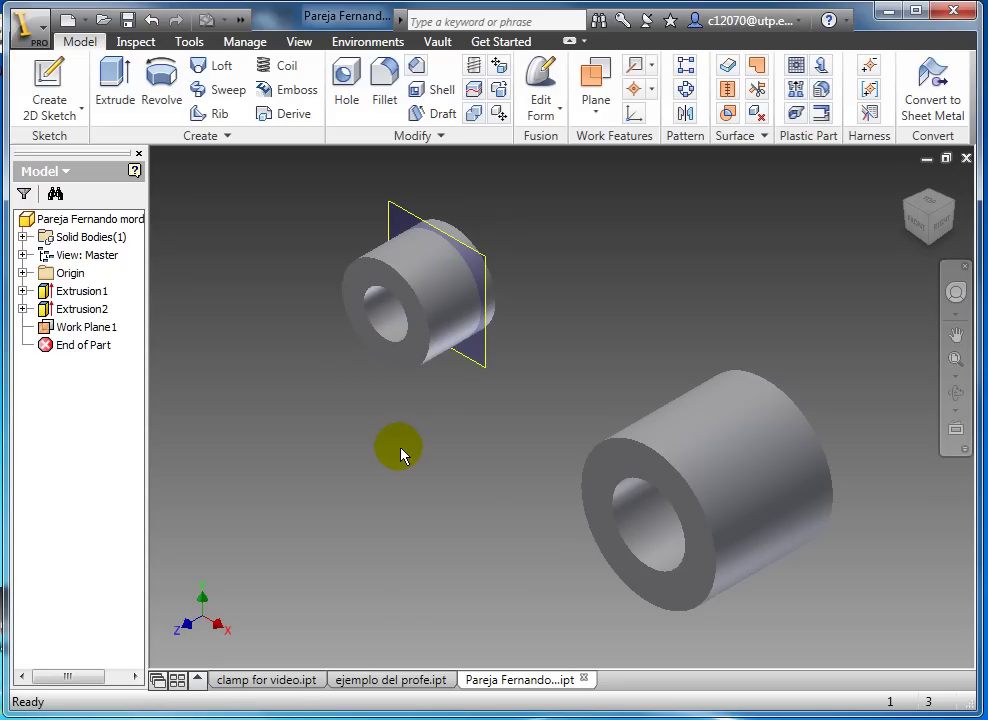
Step: Inspect the work plane's position on the small boss from the side and check its offset dimension
mouse_move(400, 455)
shift+middle_down()
mouse_move(404, 397)
mouse_move(441, 336)
mouse_move(406, 296)
mouse_move(404, 337)
mouse_move(406, 313)
mouse_move(390, 326)
mouse_move(415, 321)
mouse_move(406, 426)
mouse_move(419, 452)
shift+middle_up()
scroll(320, 459, up, 4)
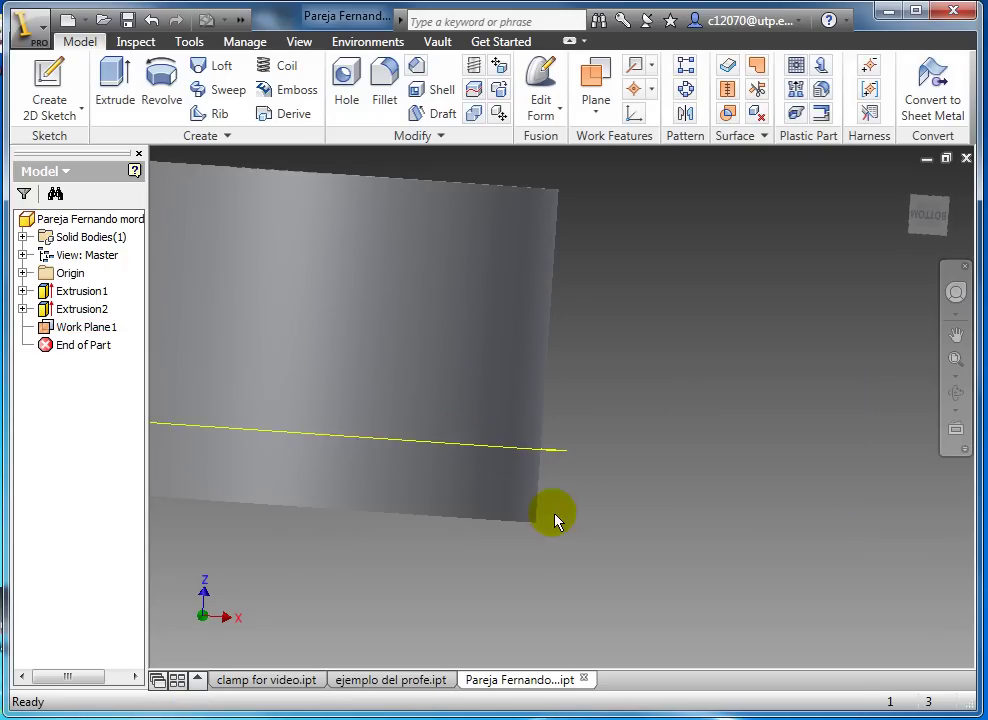
scroll(600, 523, down, 3)
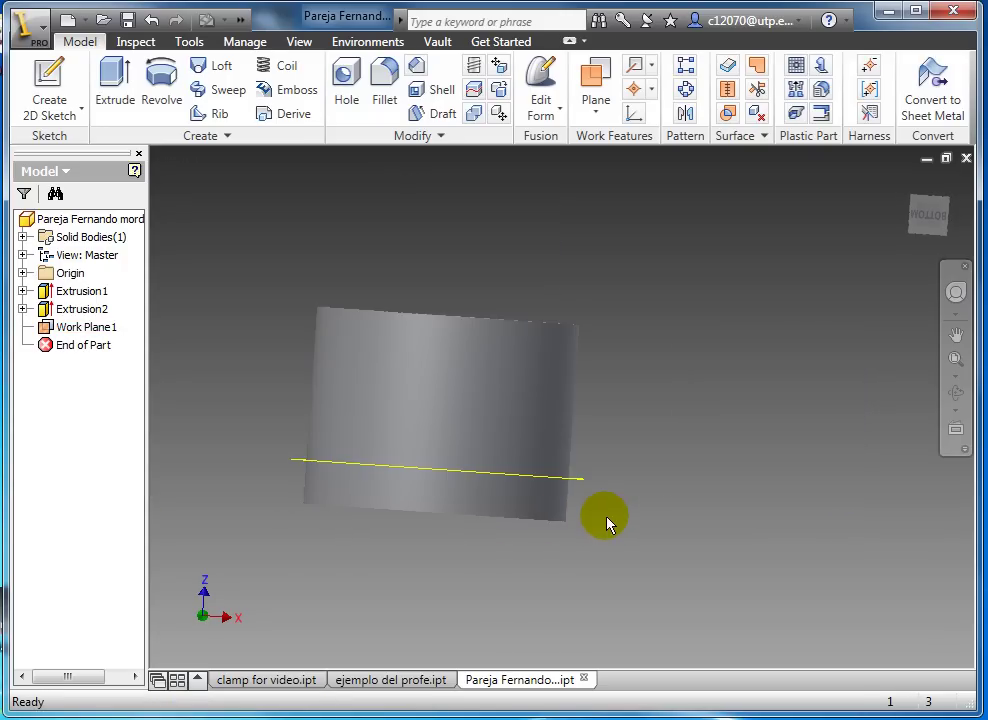
click(66, 332)
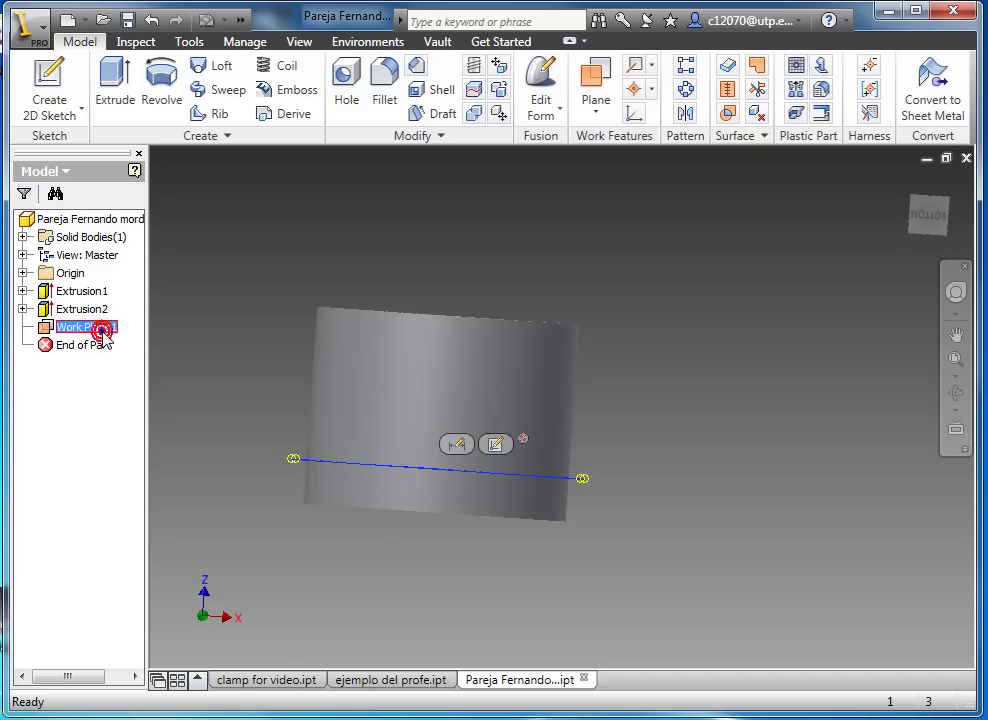
right_click(100, 331)
click(188, 425)
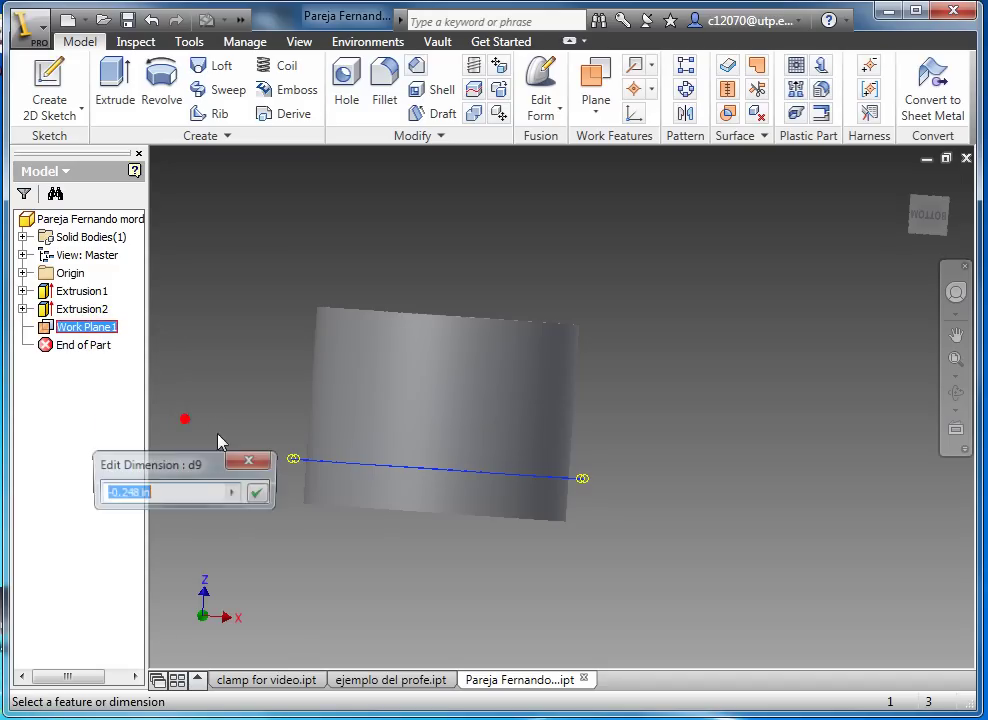
drag(193, 468, 738, 471)
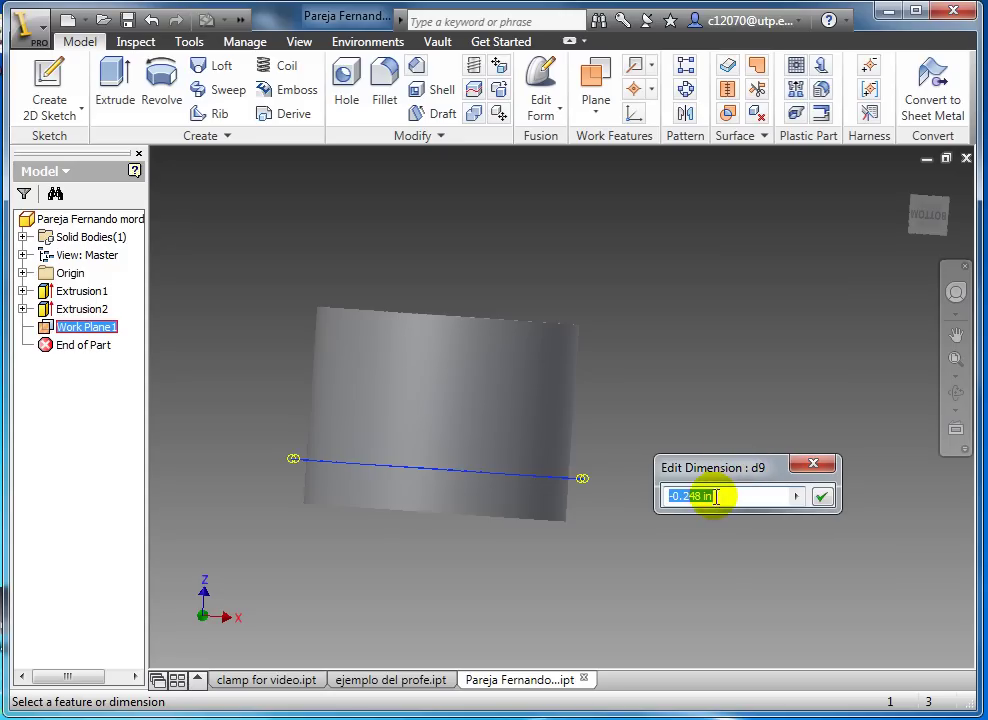
click(820, 497)
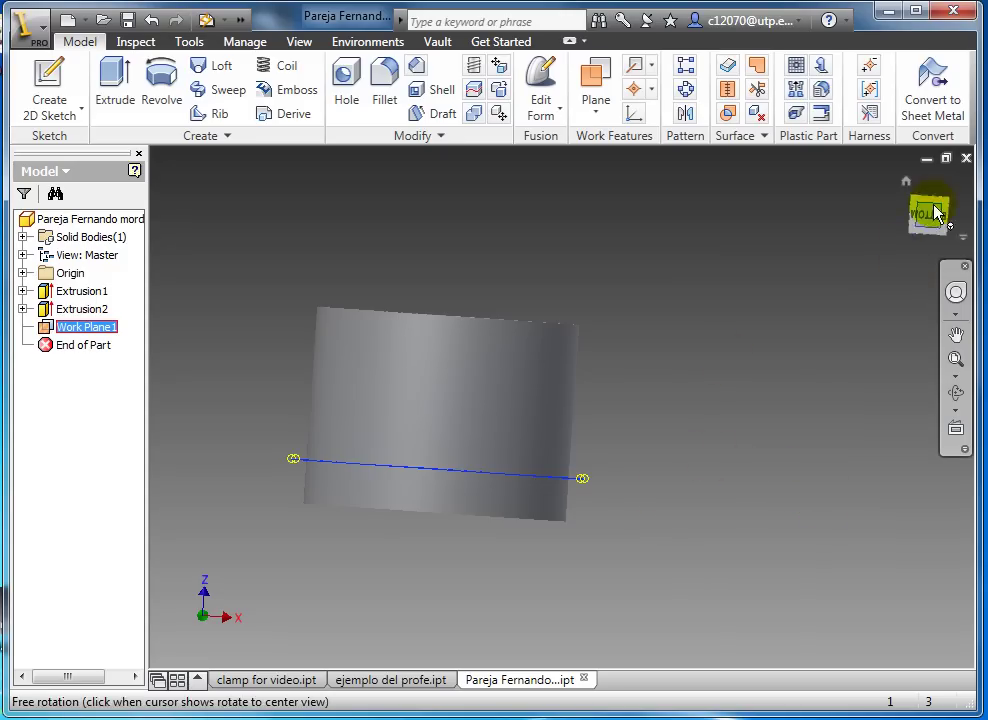
drag(911, 188, 737, 372)
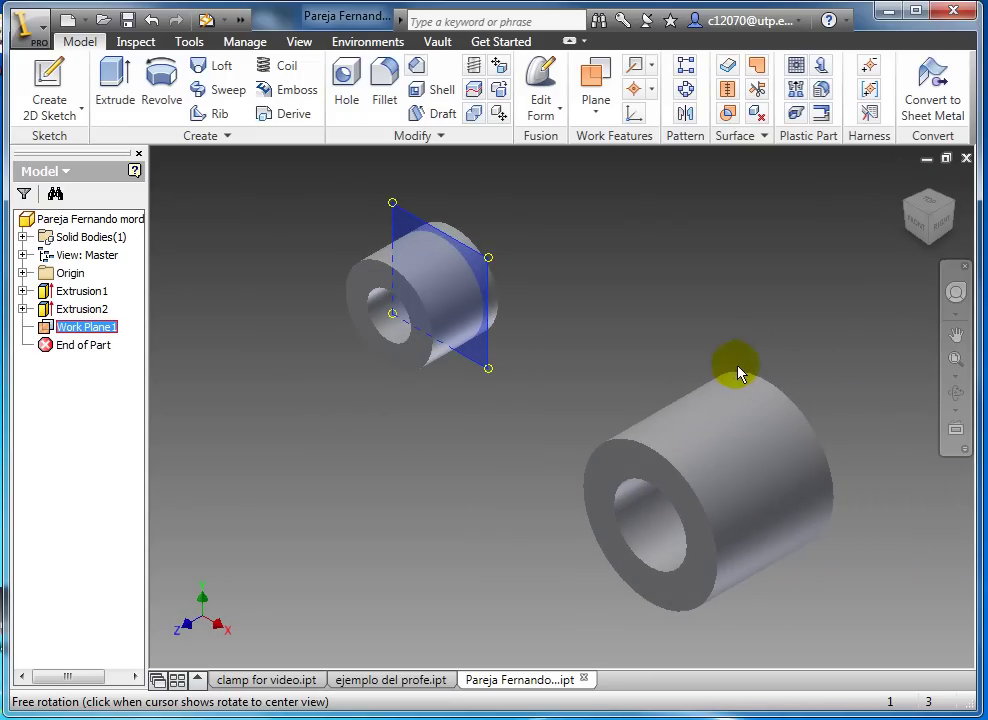
click(687, 300)
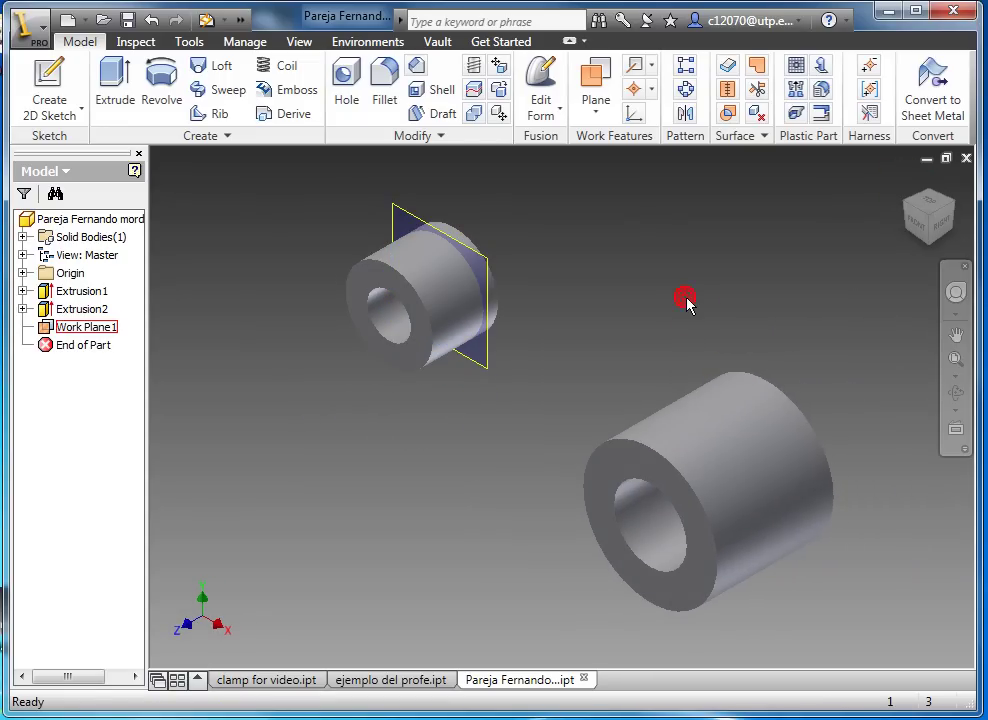
Step: Start a 2D sketch on the work plane through the small boss and view it from the front
click(49, 115)
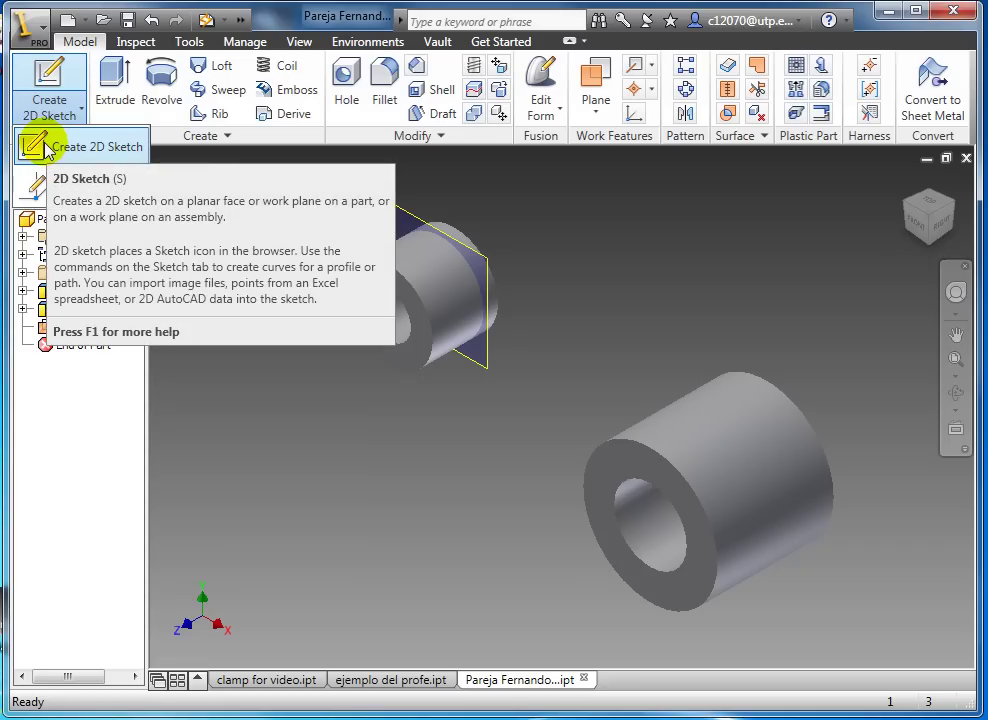
click(46, 147)
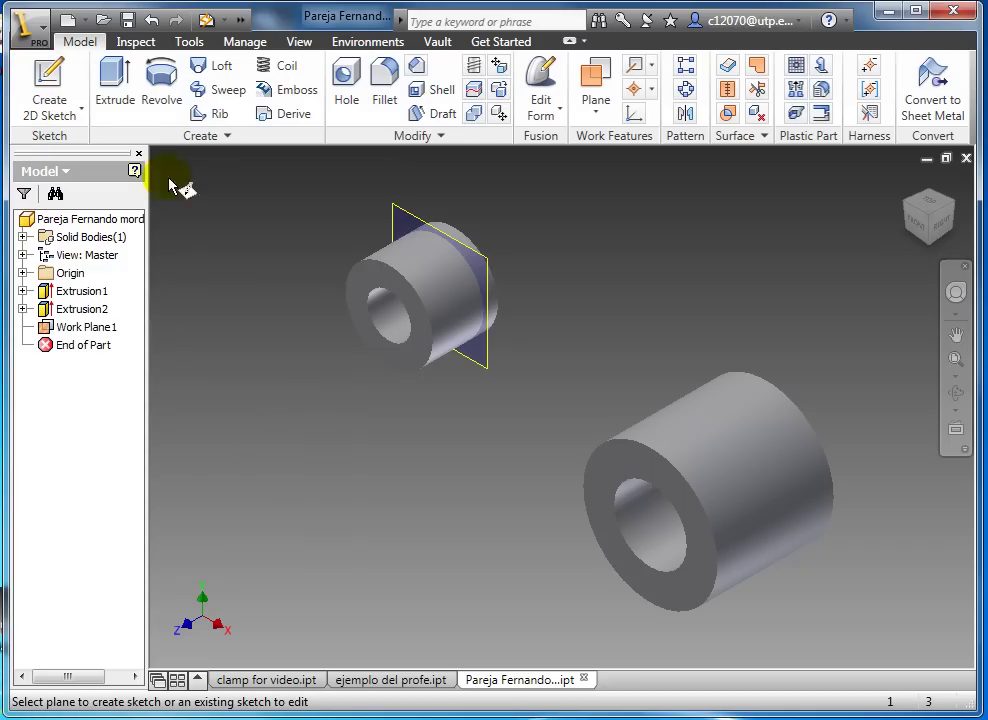
click(404, 209)
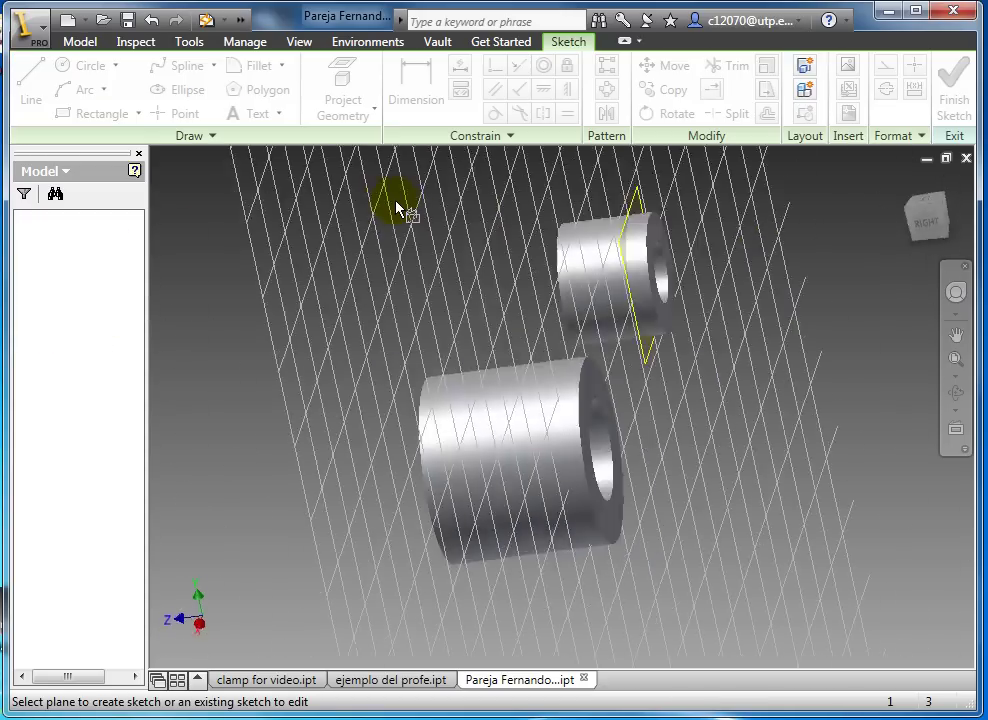
drag(919, 185, 906, 185)
click(906, 185)
click(911, 213)
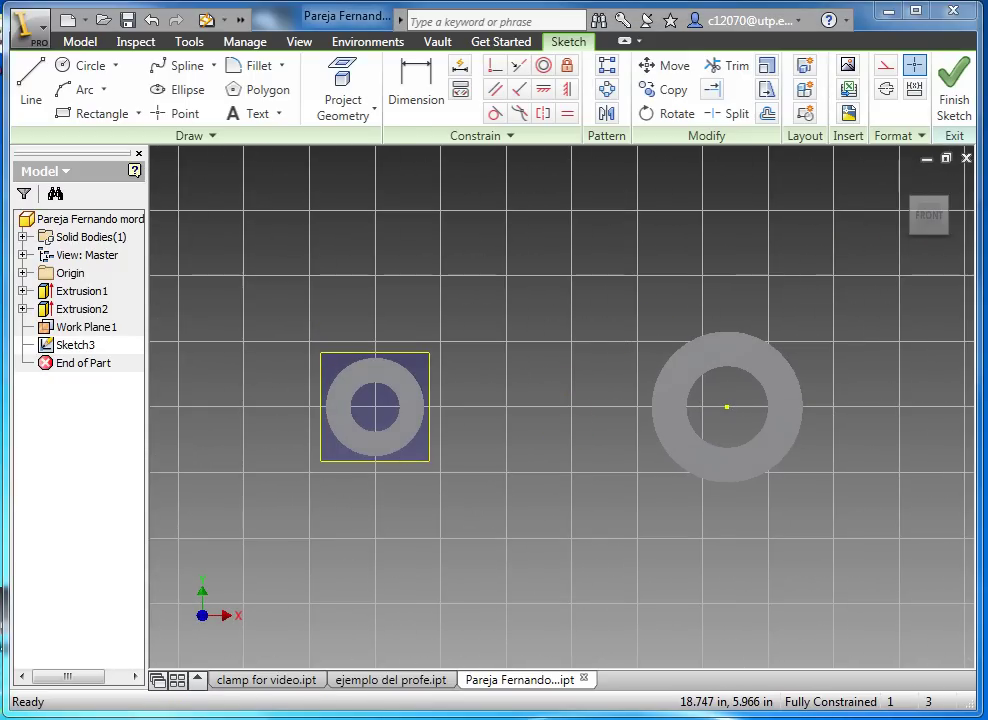
Step: Examine the PLANO1.JPG drawing in Windows Photo Viewer for the arm's outline and thickness between the boss and the hub
drag(706, 99, 640, 115)
click(722, 59)
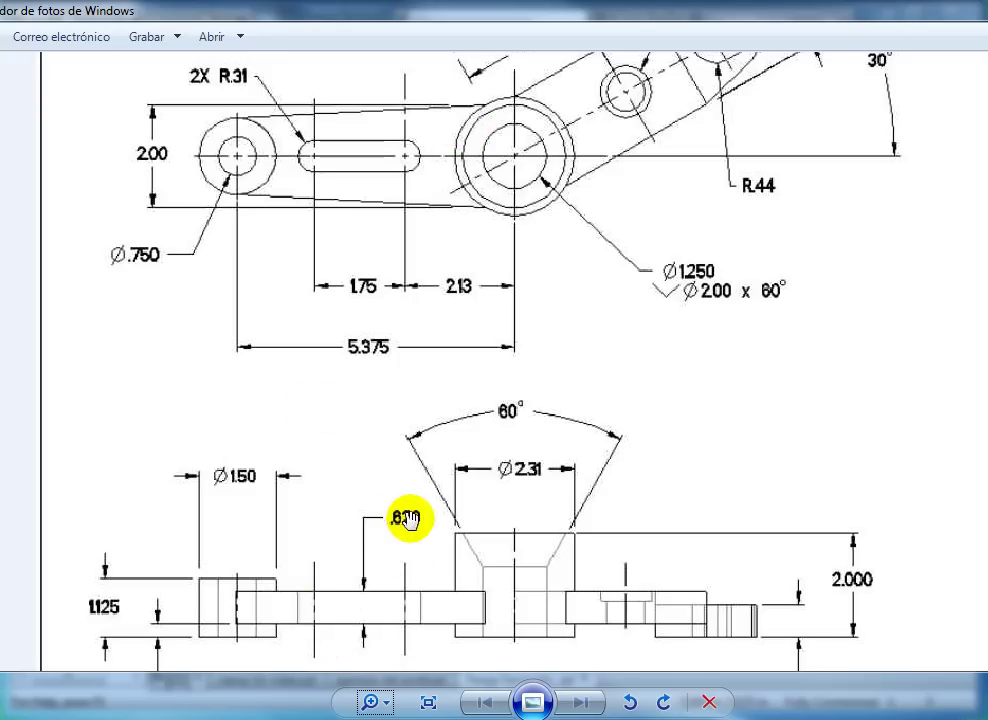
click(880, 12)
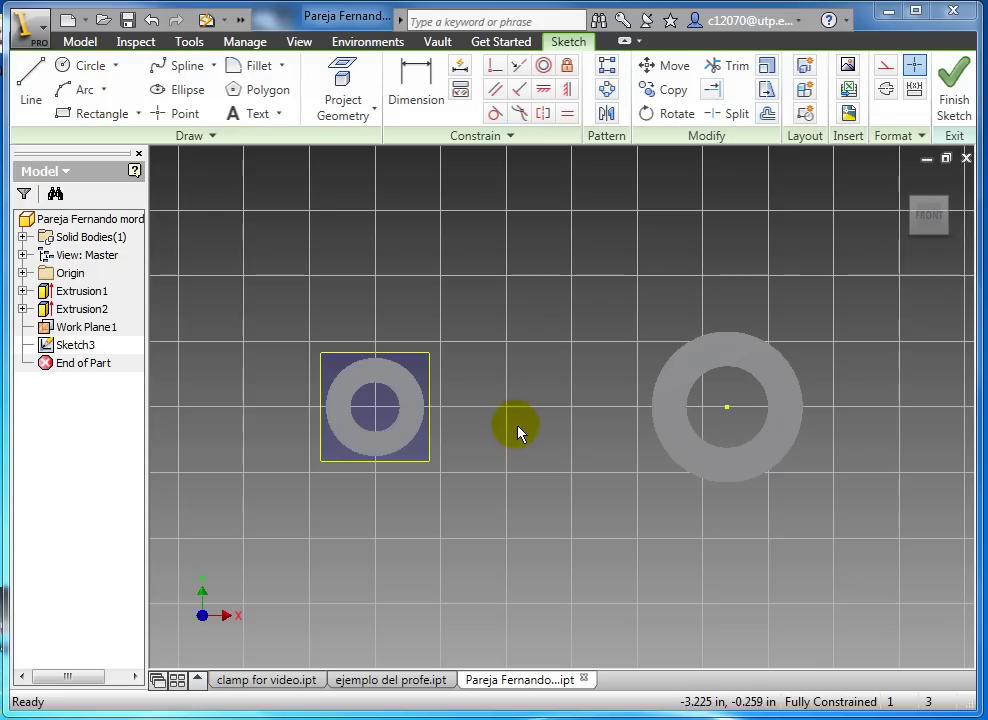
Step: Project the small boss's outer circle and bore circle onto the sketch plane with Project Geometry
key(F2)
drag(519, 419, 447, 440)
key(F4)
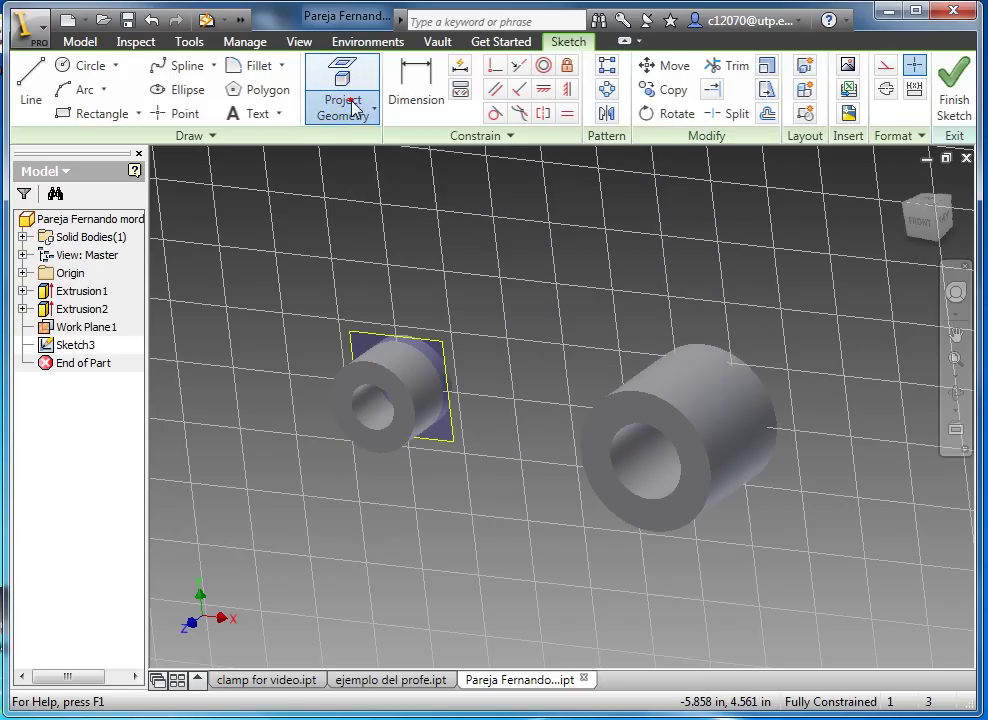
click(353, 109)
click(362, 148)
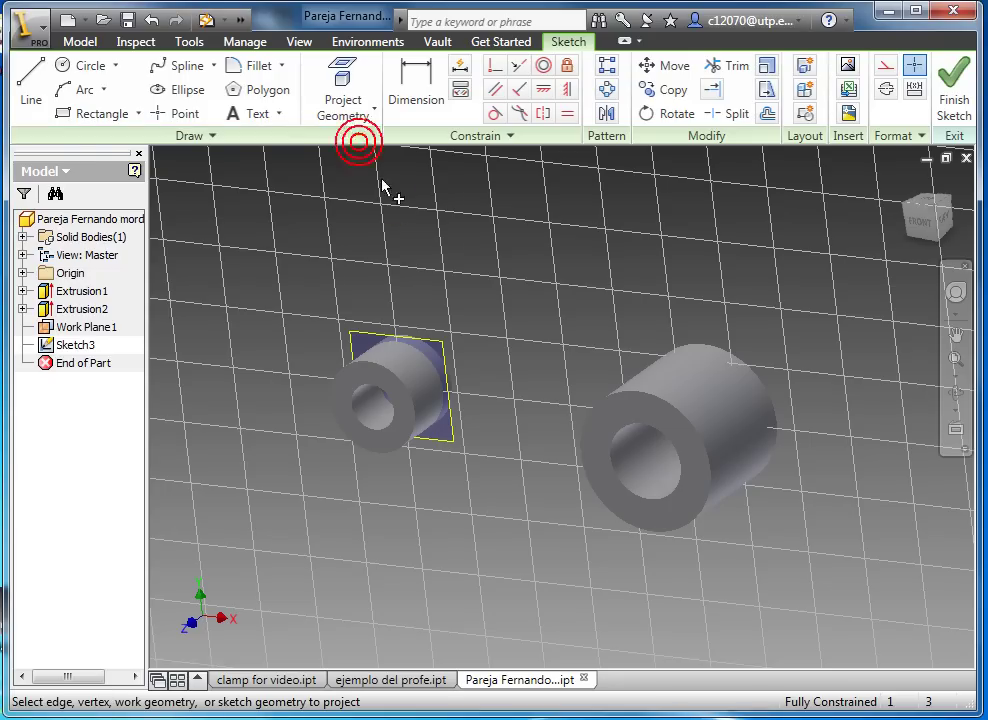
click(403, 354)
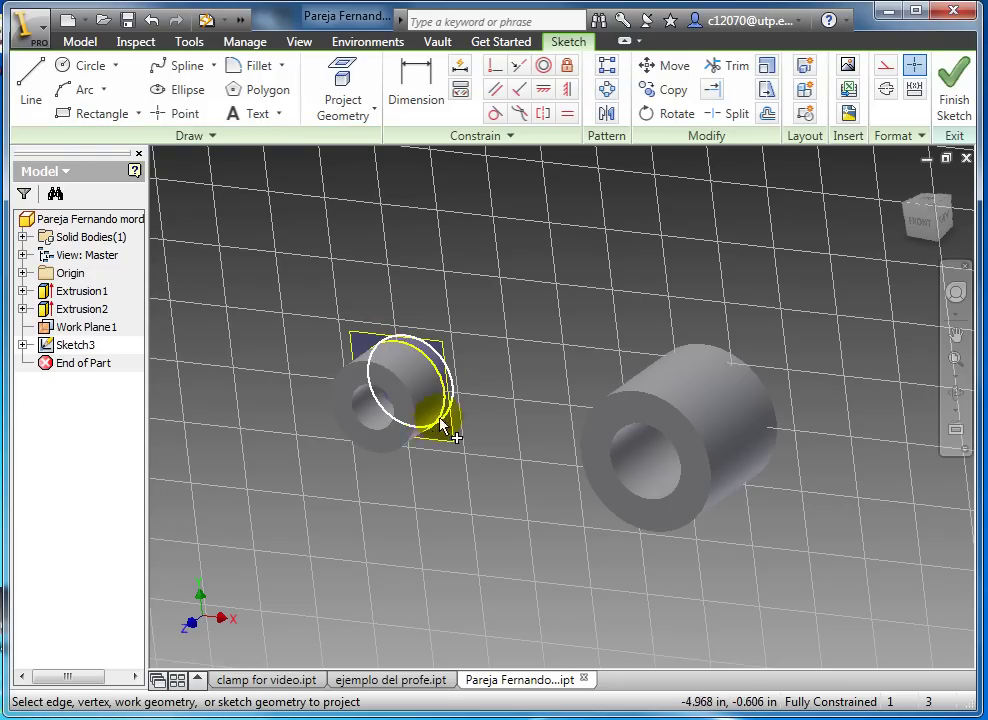
shift+middle_drag(367, 420, 386, 432)
scroll(365, 440, up, 2)
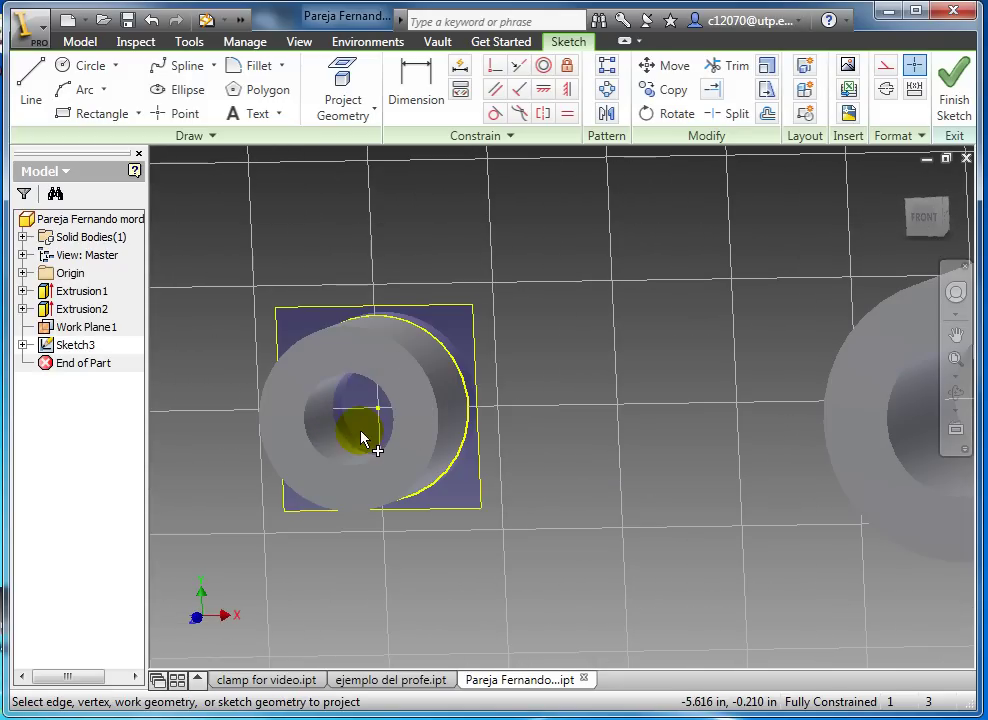
click(328, 428)
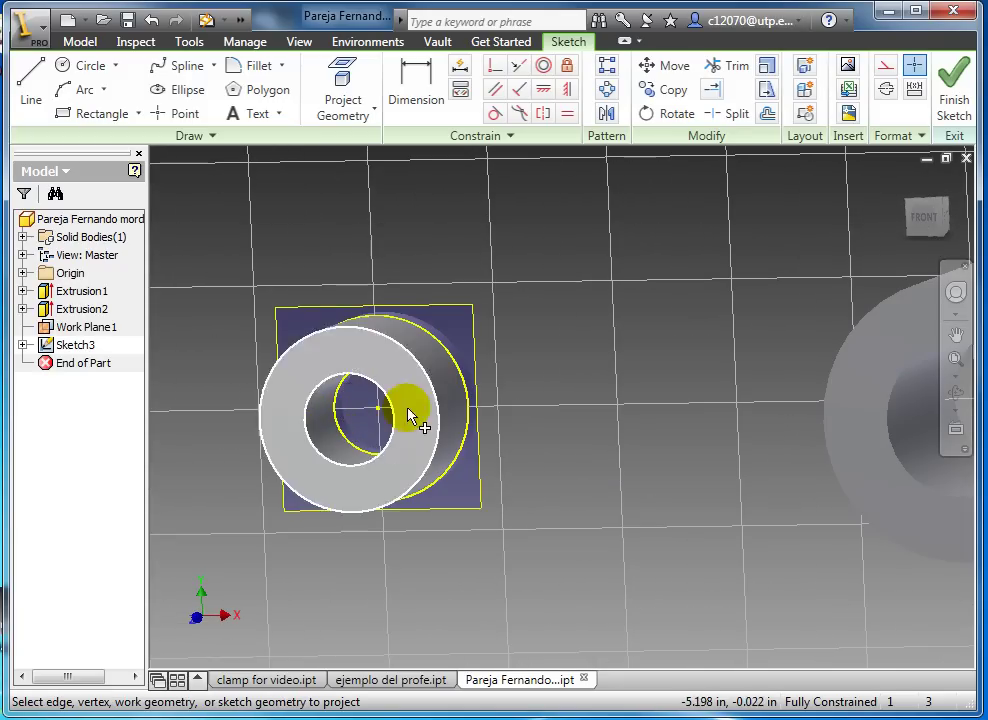
mouse_move(415, 402)
middle_down()
mouse_move(463, 390)
mouse_move(456, 375)
mouse_move(507, 370)
mouse_move(486, 393)
middle_up()
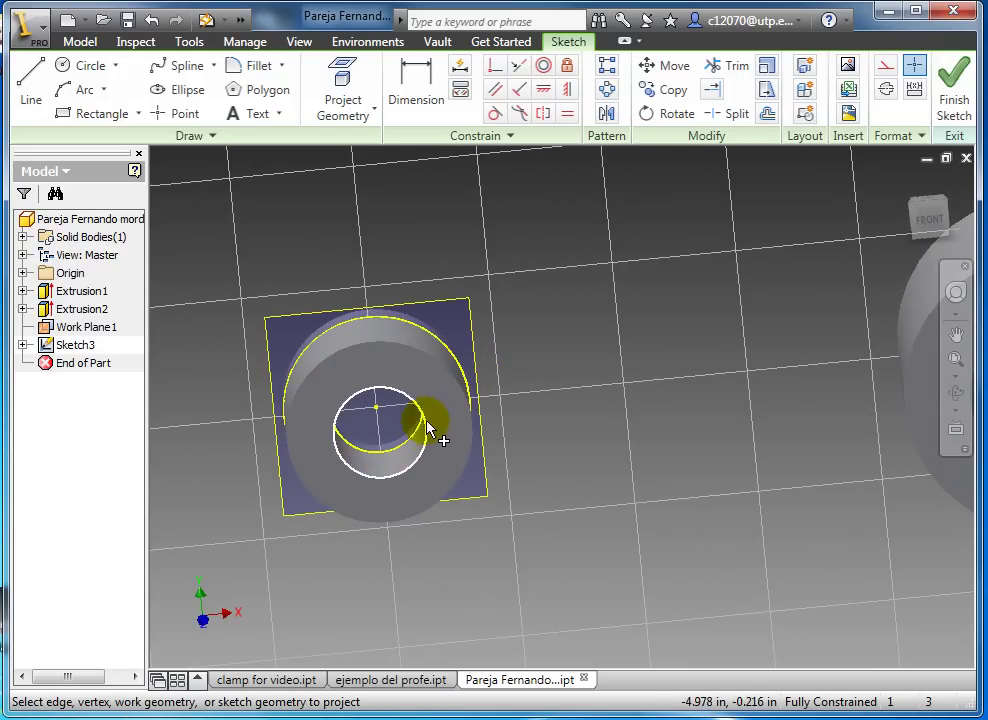
Step: Project the large hub's outer circle and bore circle onto the same sketch plane
scroll(558, 378, down, 4)
shift+middle_drag(576, 394, 626, 353)
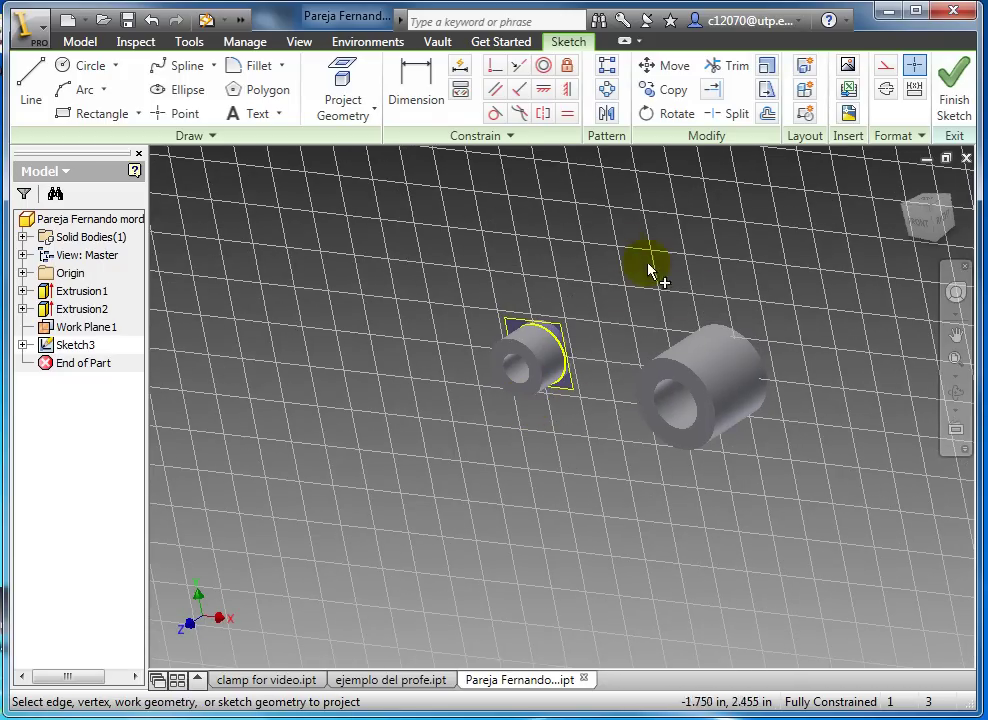
click(711, 353)
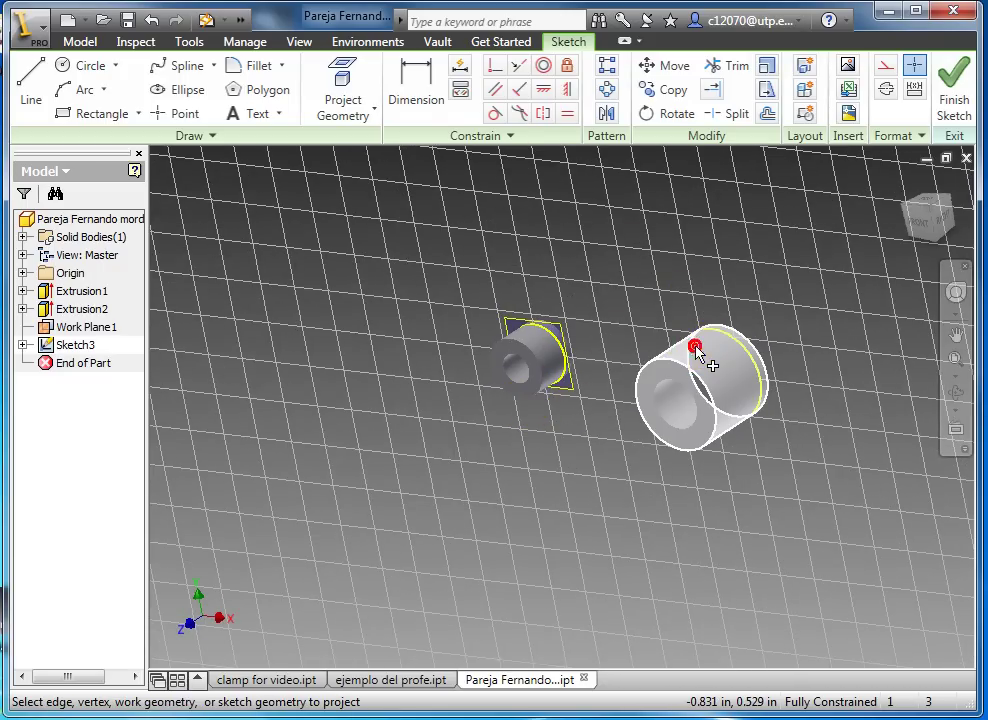
click(676, 404)
shift+middle_drag(700, 404, 595, 364)
scroll(722, 376, up, 3)
scroll(540, 260, down, 4)
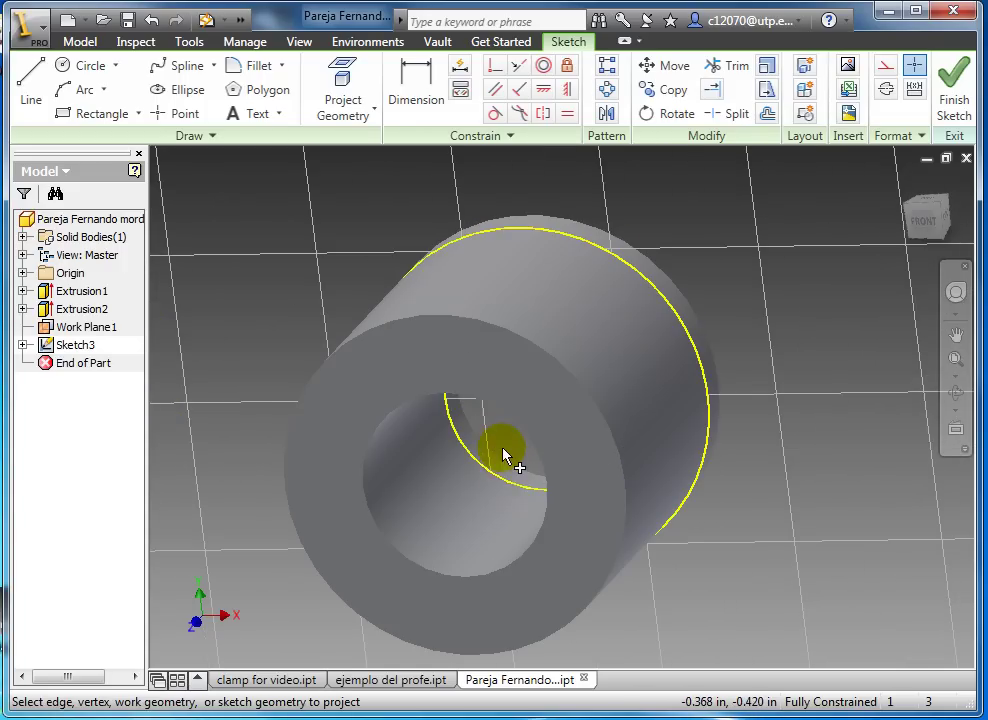
scroll(500, 450, up, 2)
shift+middle_drag(310, 437, 503, 328)
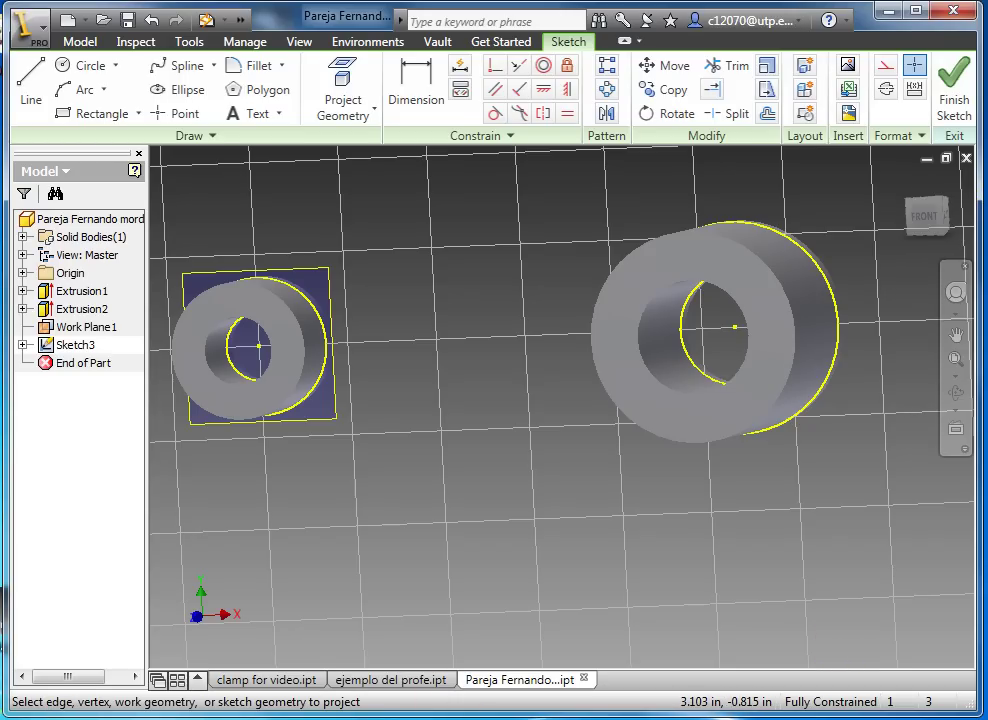
Step: Switch to Notepad and complete the project geometry note with ", que nos sirven de referencia para dibujar el siguiente elemento."
key(alt+Tab)
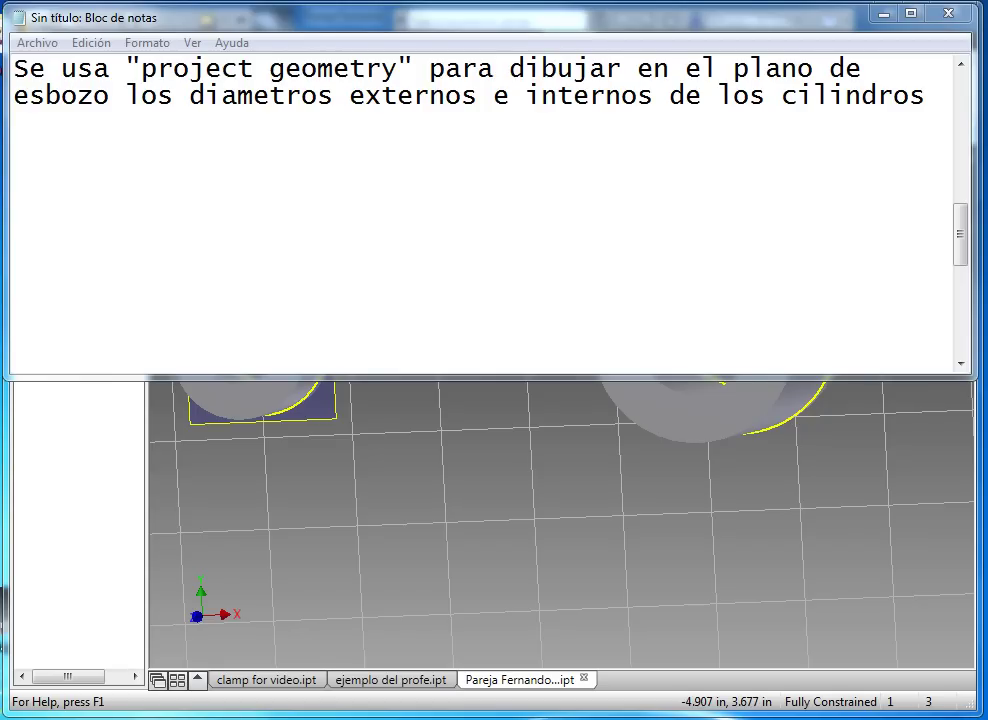
text(, que nos sirven de referencia para dibujar el siguiente elemento.)
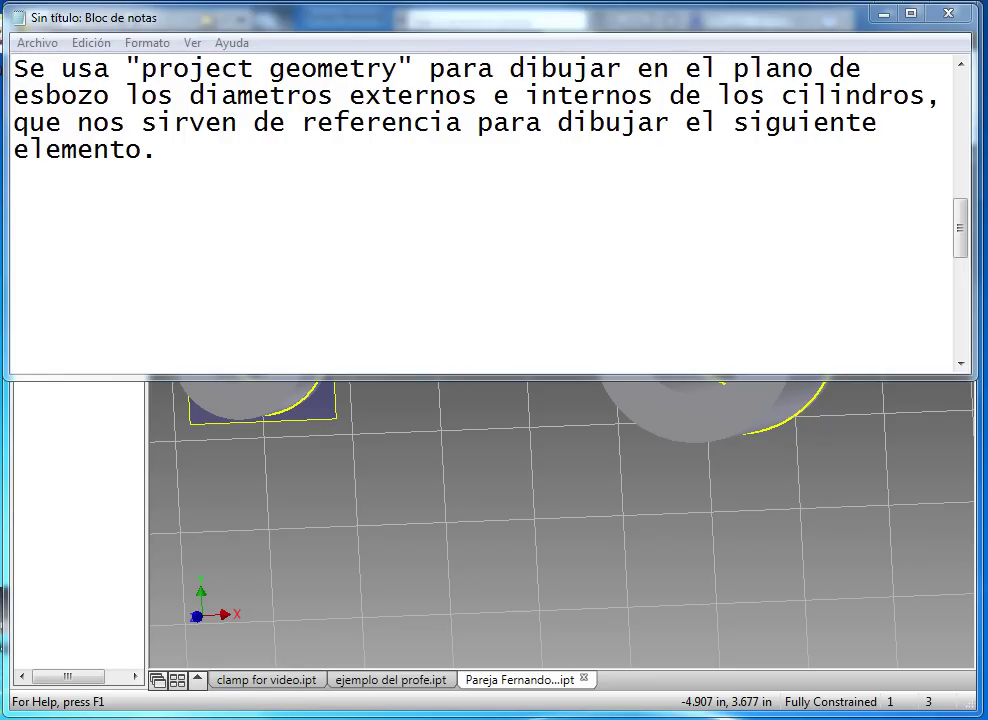
click(666, 529)
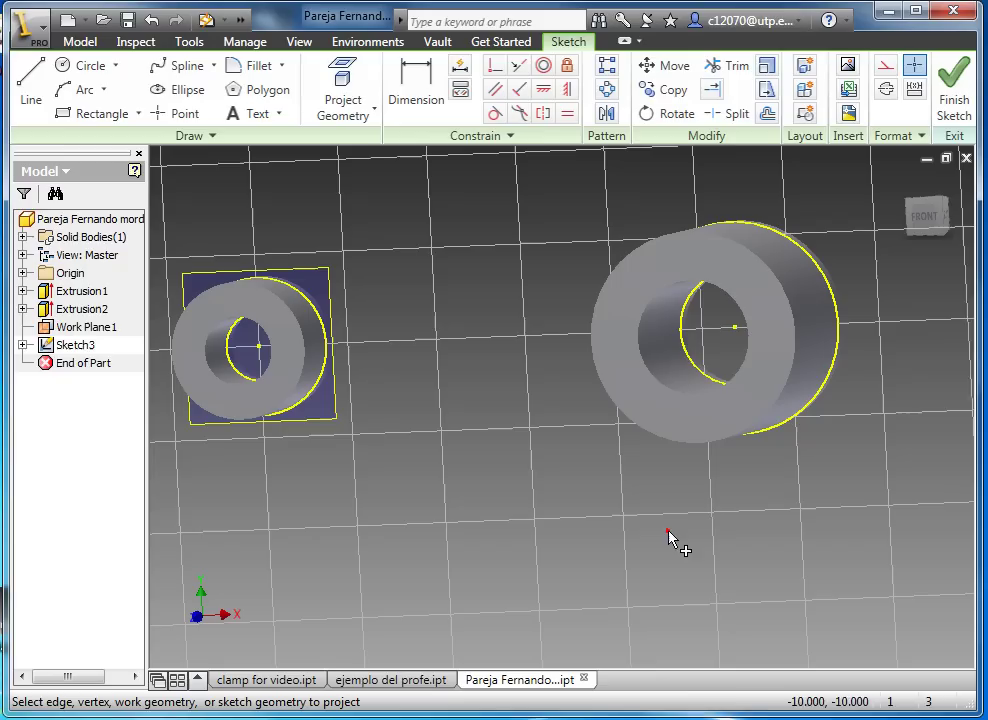
Step: Draw two slightly diverging lines, one above and one below the axis, from the small boss's outer circle to the hub's outer circle
click(922, 216)
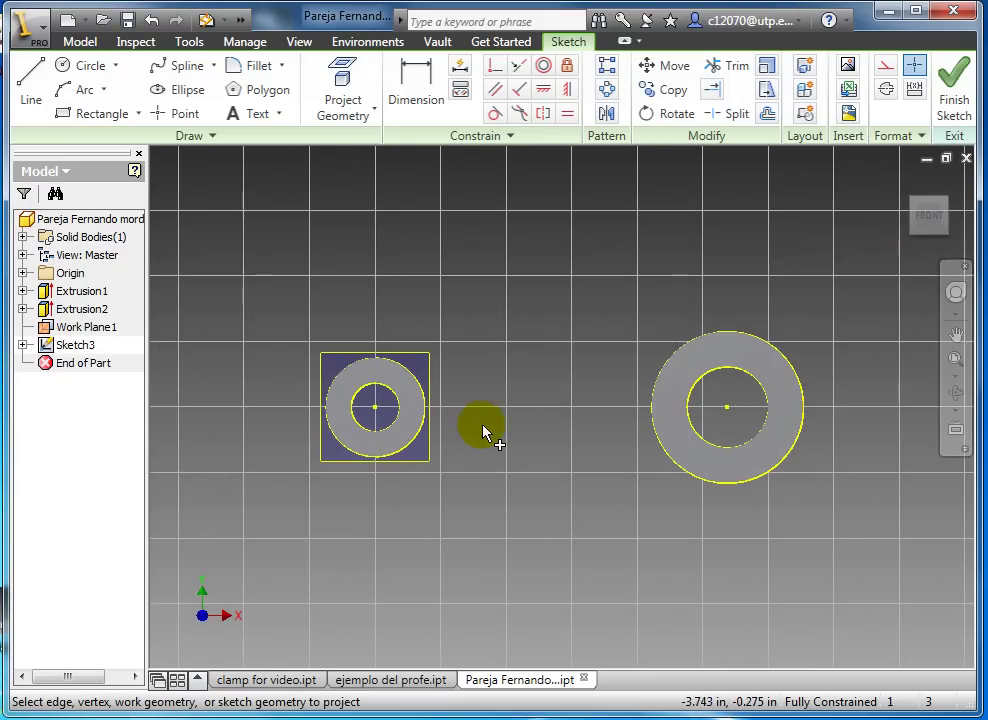
scroll(485, 428, up, 3)
scroll(490, 300, down, 2)
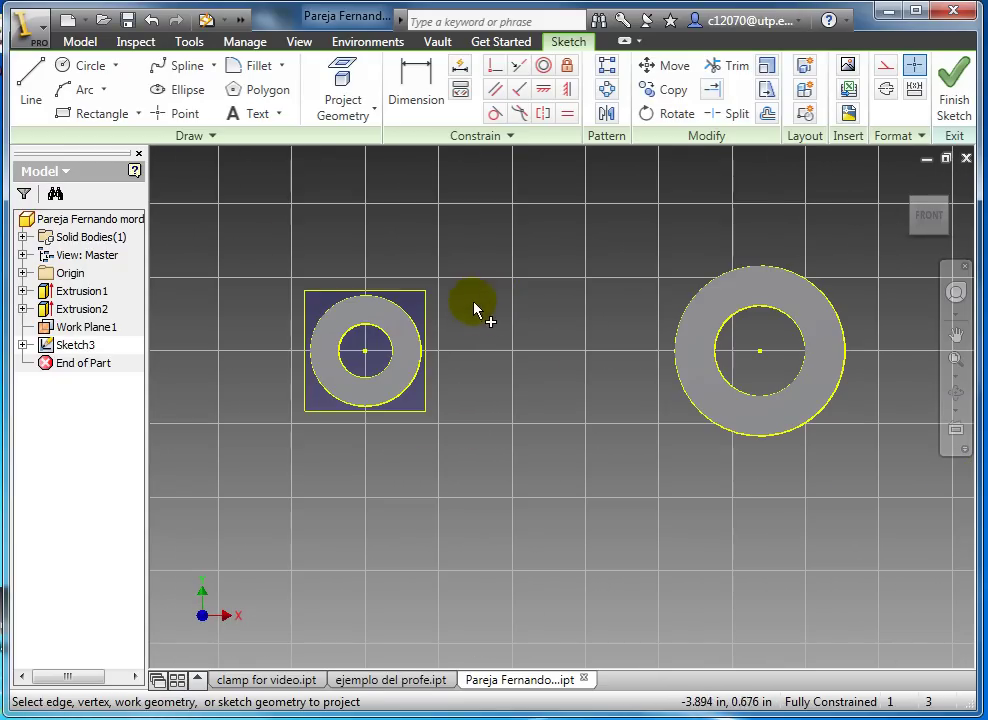
shift+middle_drag(503, 340, 595, 326)
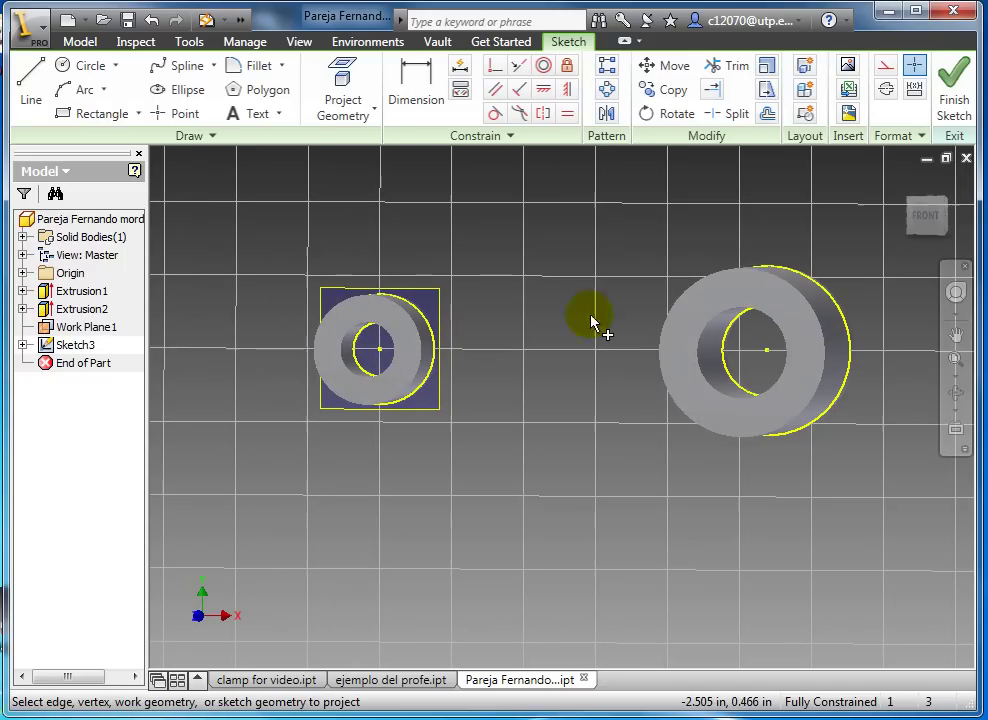
shift+middle_drag(873, 237, 540, 424)
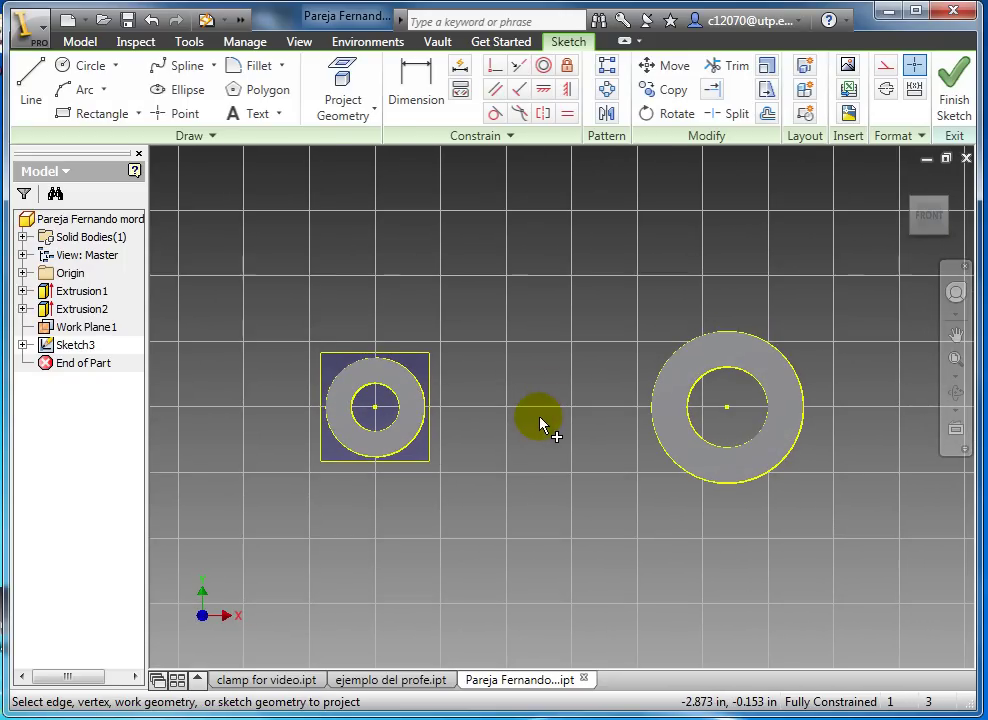
click(28, 72)
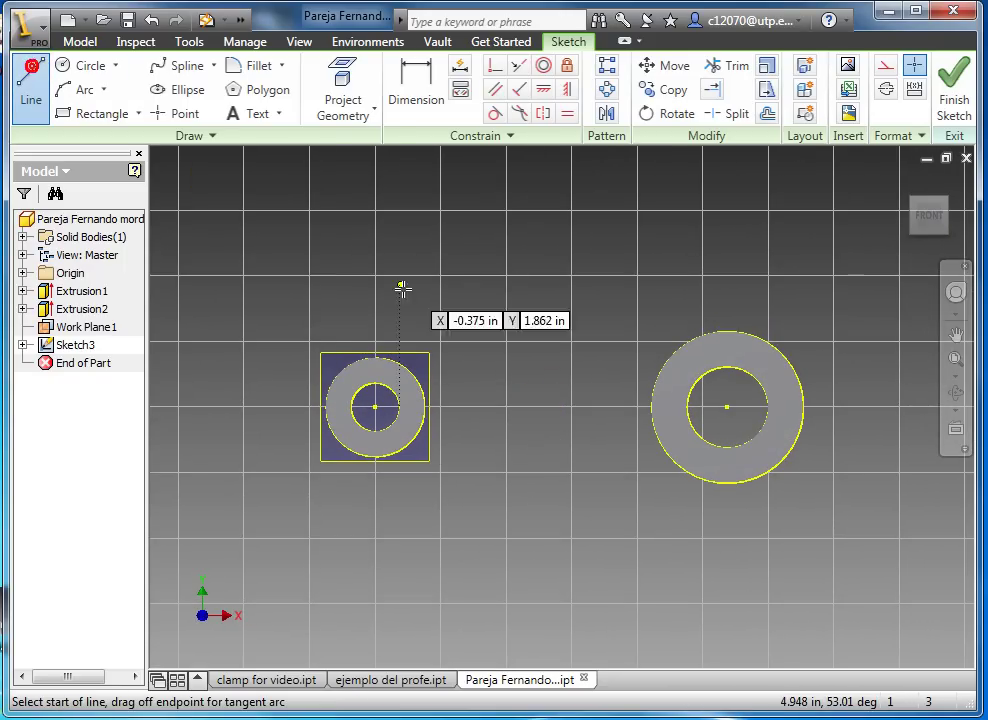
click(395, 362)
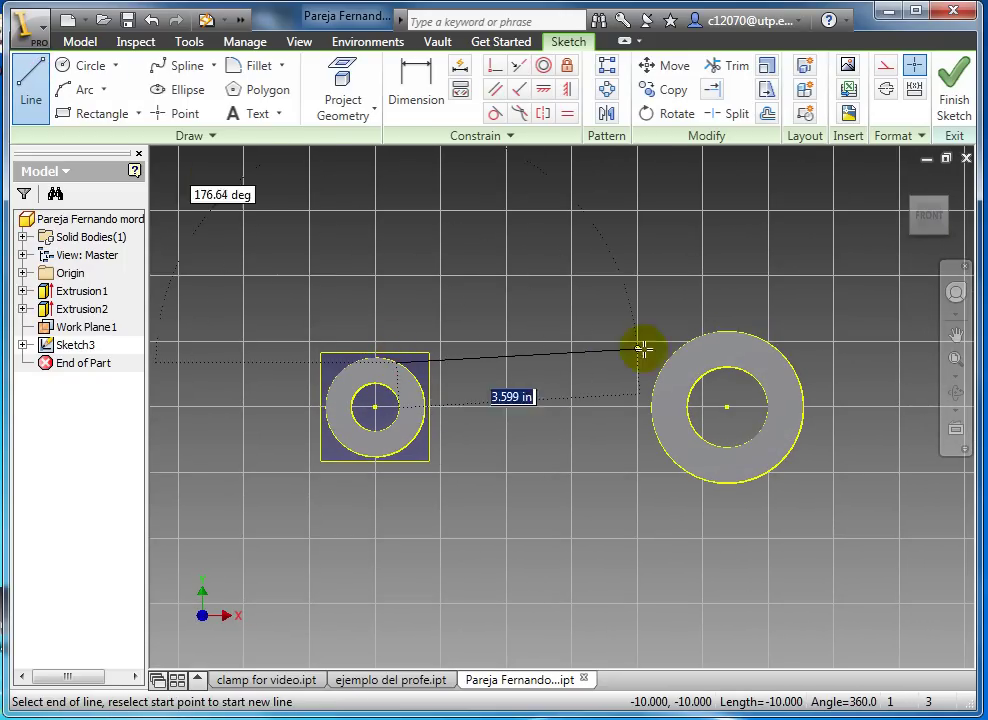
click(678, 354)
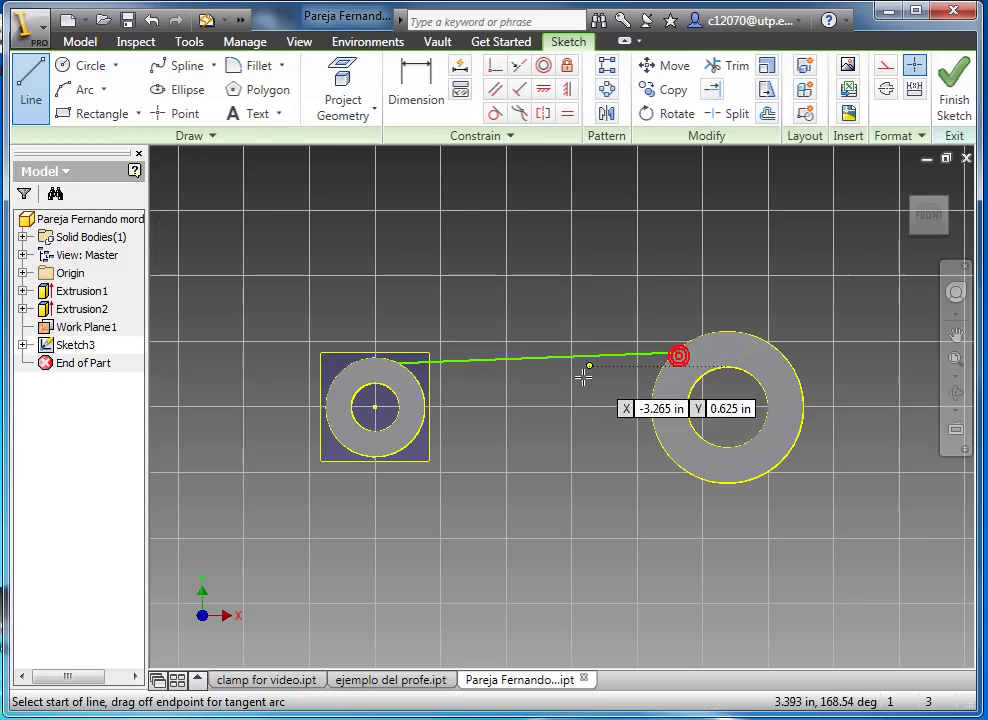
click(405, 447)
click(675, 461)
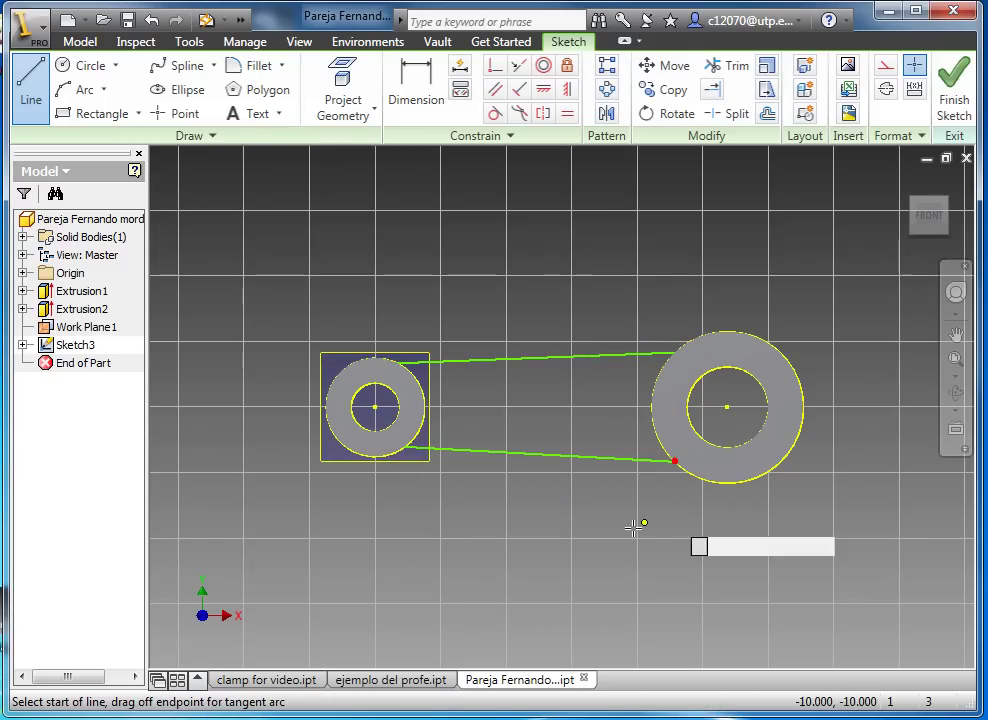
scroll(566, 505, down, 3)
scroll(566, 497, up, 2)
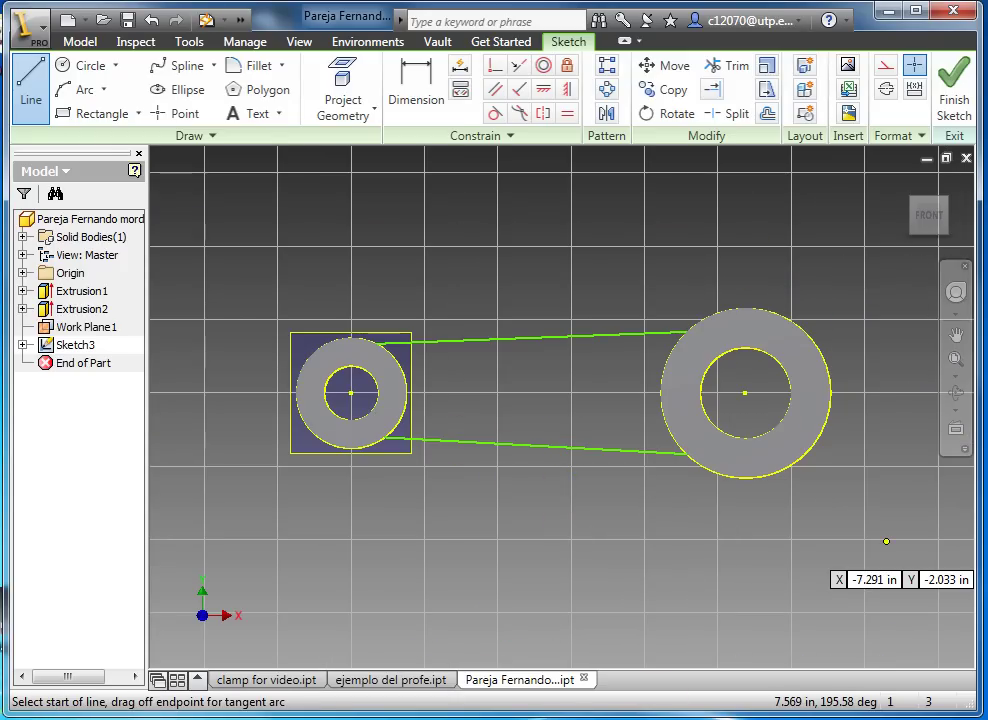
Step: Add the Notepad note "Dibuje un par de lineas adonde caigan. Ahora voy a añadir restricciones geometricas 'tangentes'" and end the Line command
key(alt+Tab)
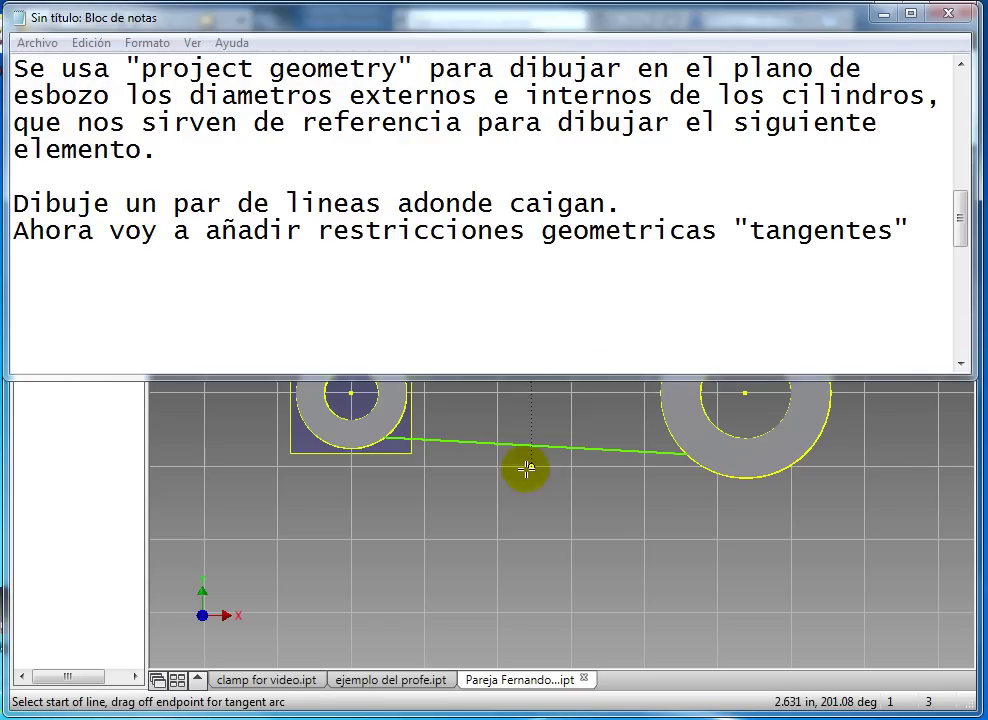
click(502, 529)
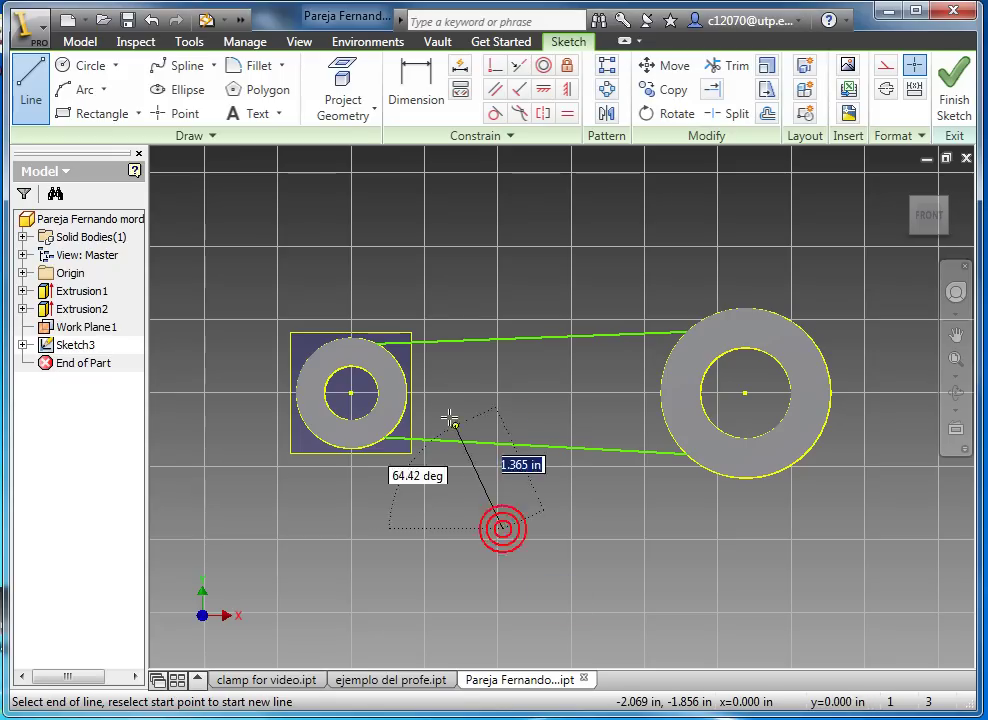
right_click(453, 309)
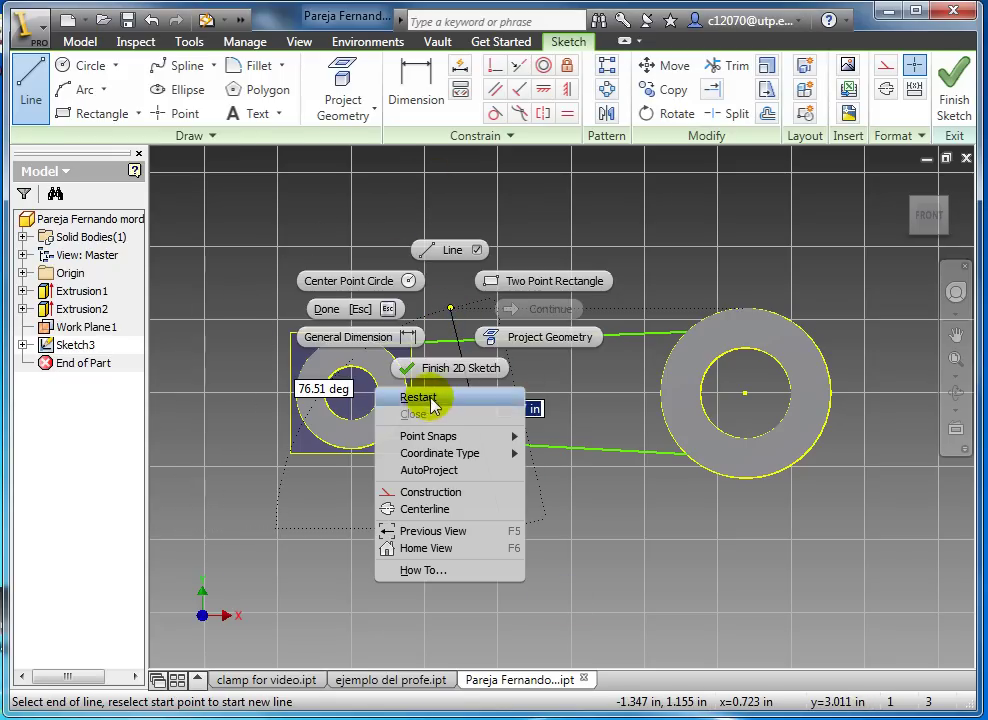
click(350, 311)
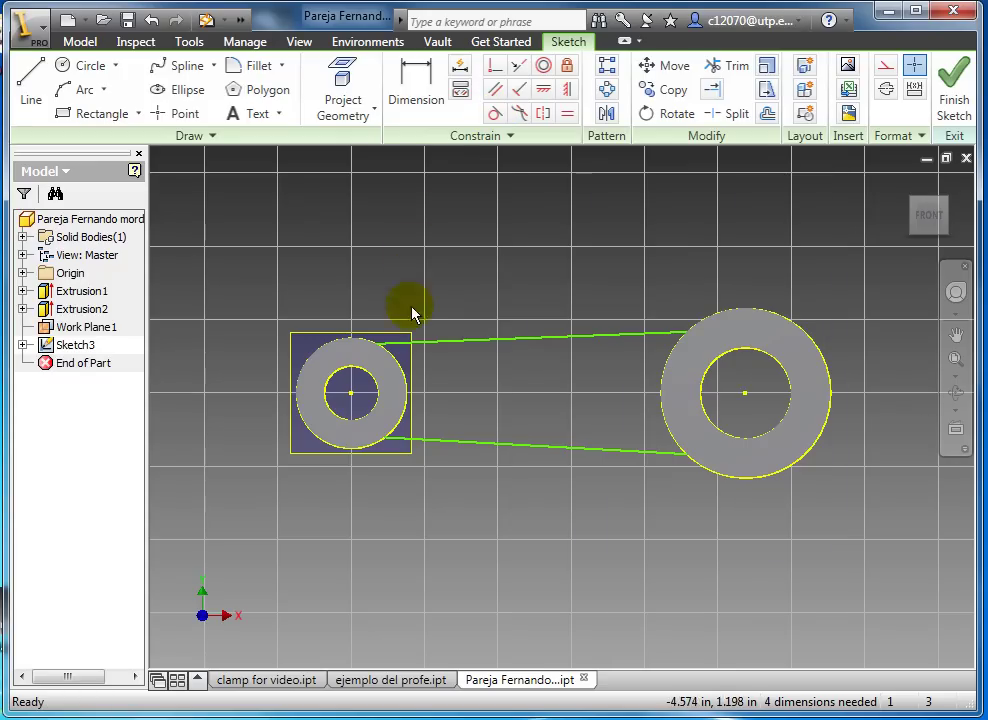
Step: Apply a tangent constraint between the upper line and the small boss's projected outer circle
click(391, 351)
click(388, 355)
click(364, 344)
click(389, 344)
click(392, 351)
click(388, 347)
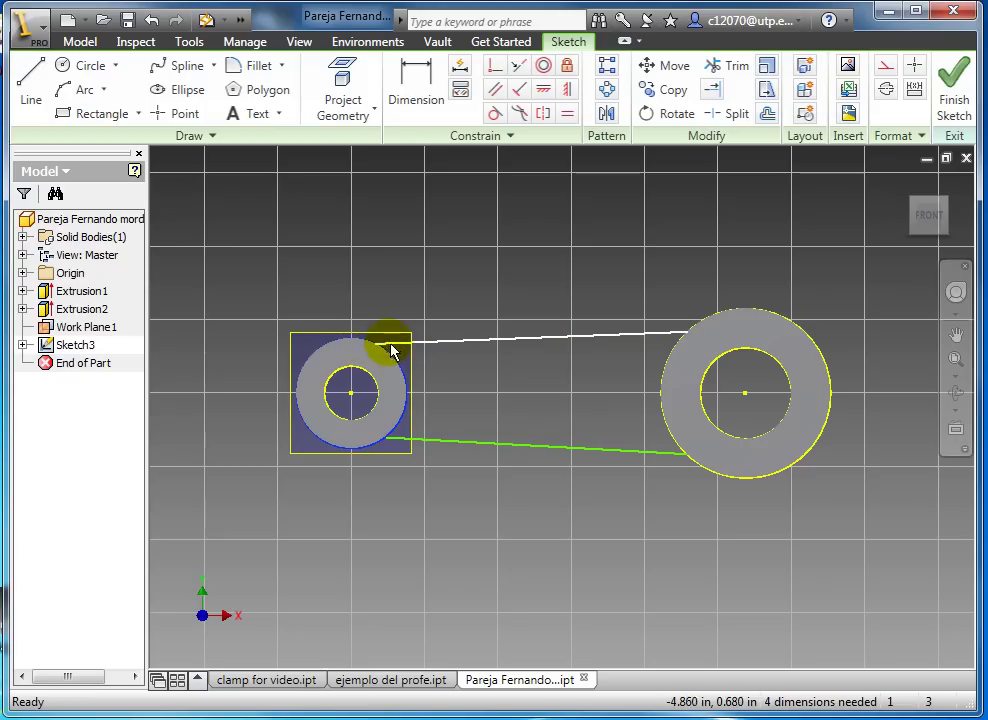
click(404, 344)
click(495, 113)
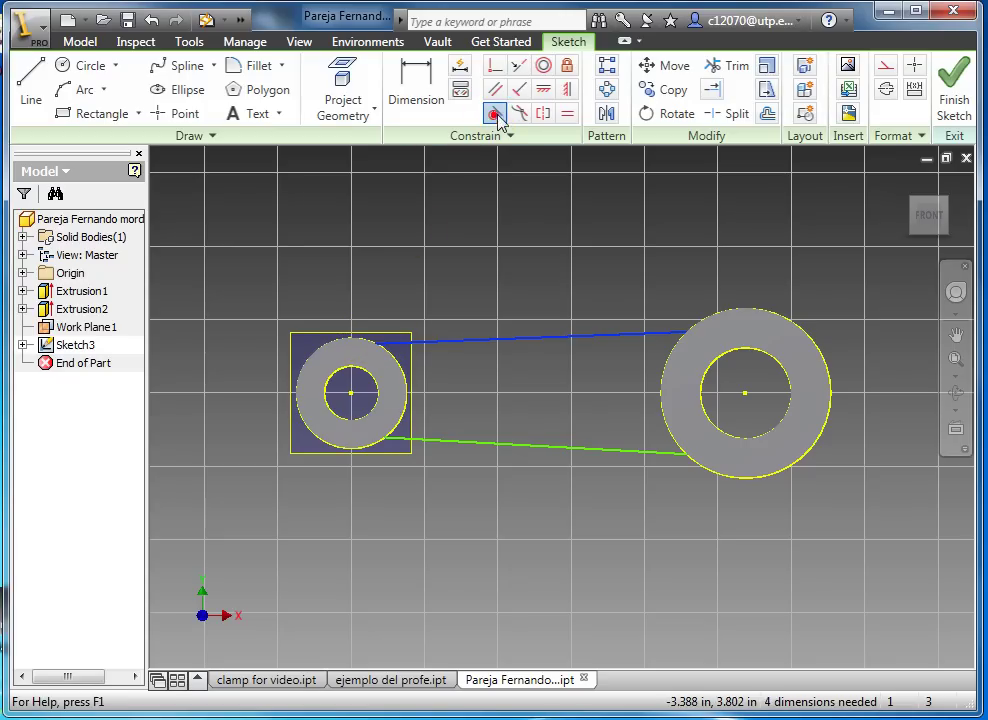
click(391, 347)
click(385, 349)
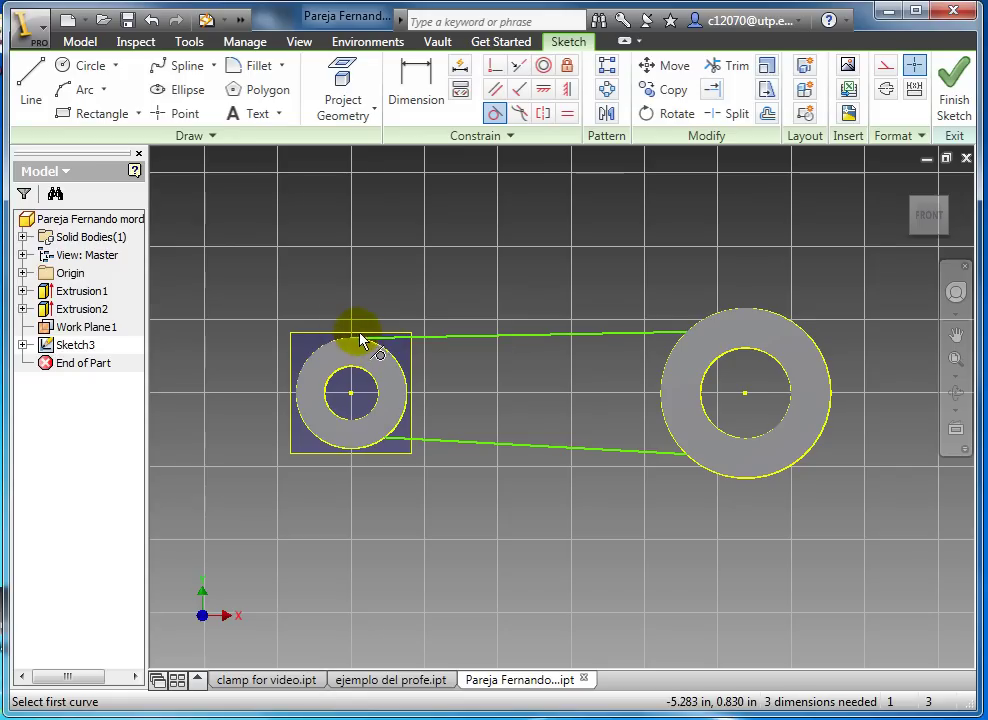
Step: Apply a tangent constraint between the upper arm line and the large hub's projected outer circle
click(495, 113)
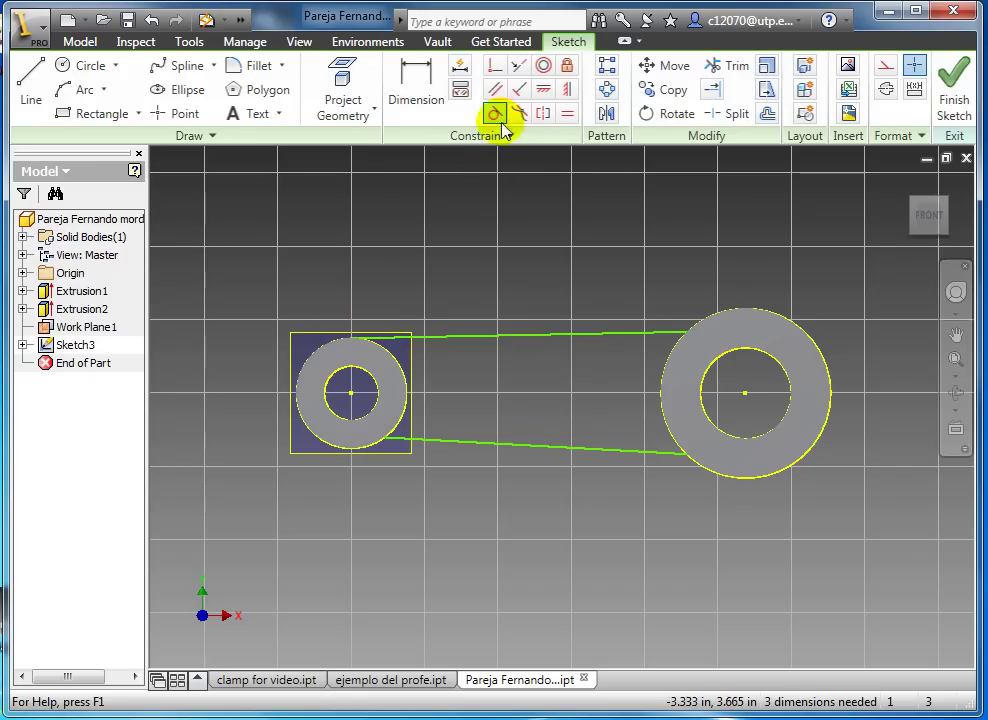
click(676, 333)
click(705, 328)
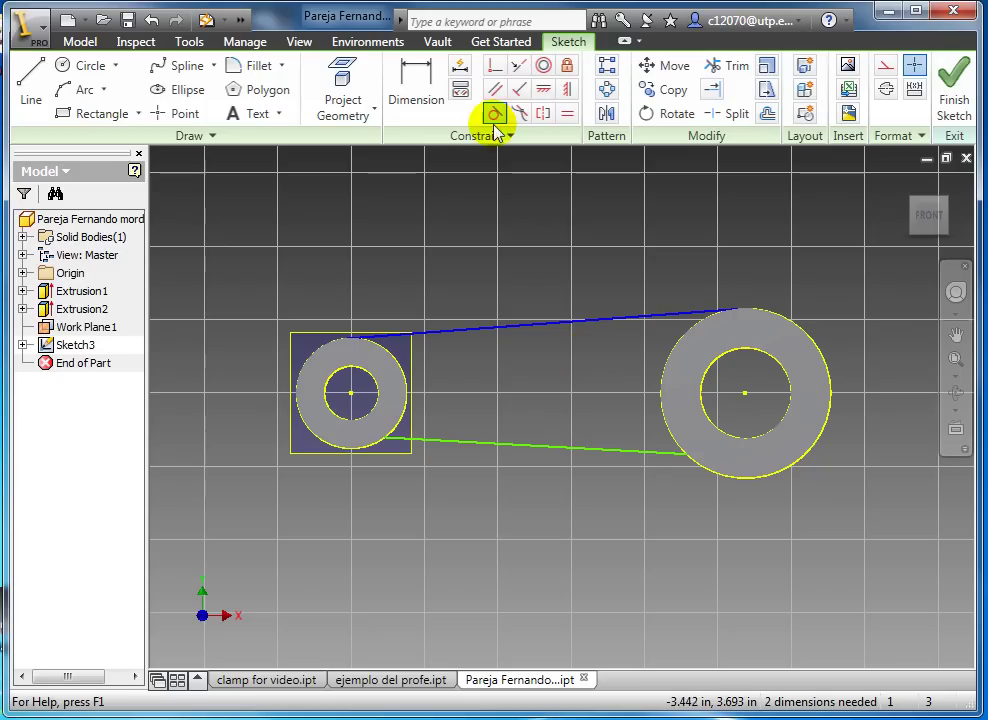
Step: Constrain the lower arm line tangent to the outer circles of both the small boss and the large hub
click(394, 435)
click(397, 440)
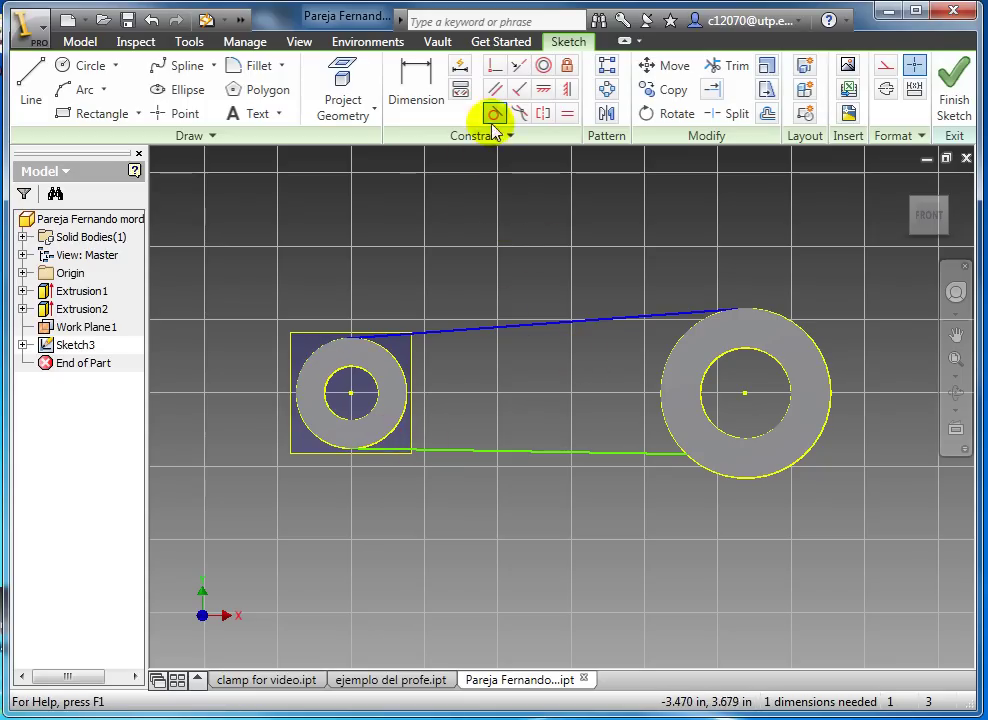
click(676, 455)
click(677, 458)
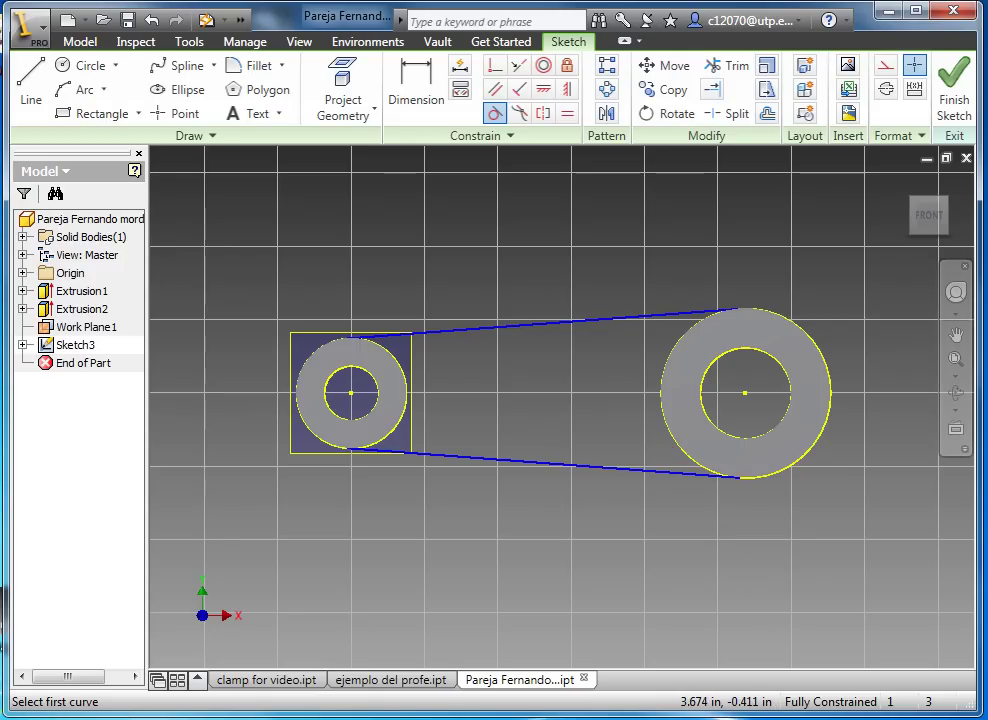
Step: Add the line "¡Bestial!" to the Notepad notes, return to Inventor and finish the arm sketch
key(alt+Tab)
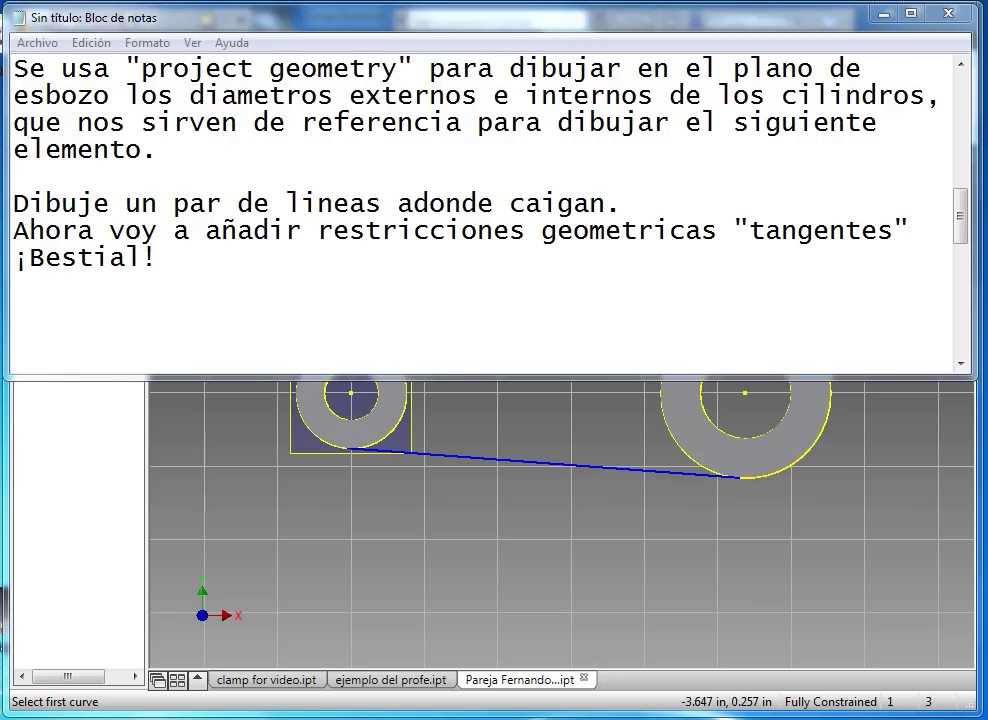
key(alt+Tab)
click(955, 95)
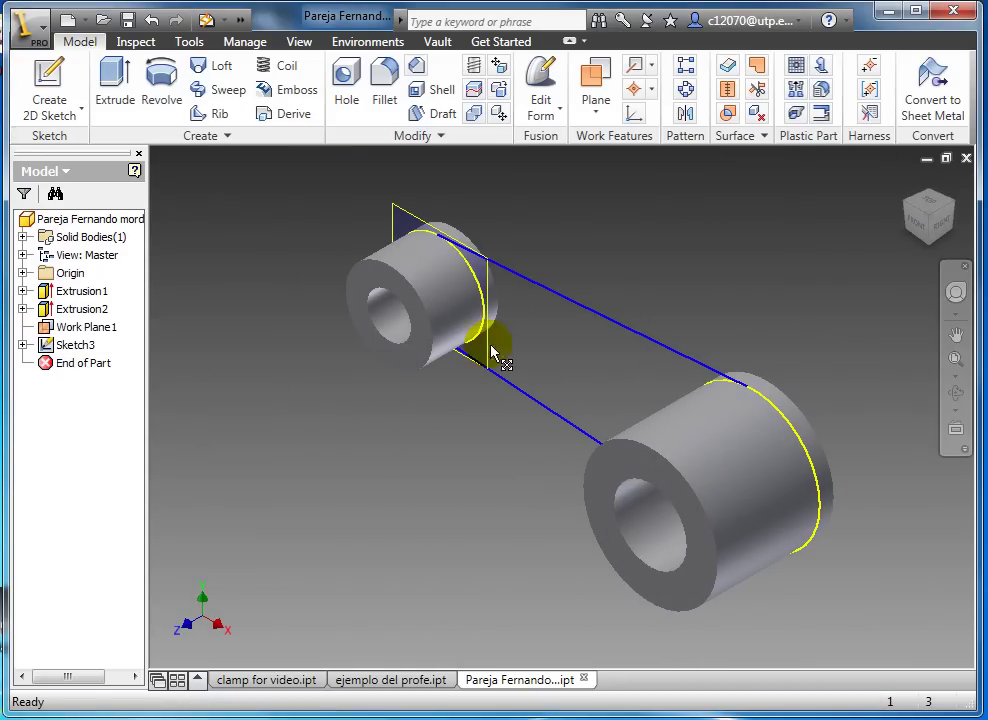
Step: Start an extrusion of the closed arm region between the two tangent lines and set it to Direction 2
click(112, 85)
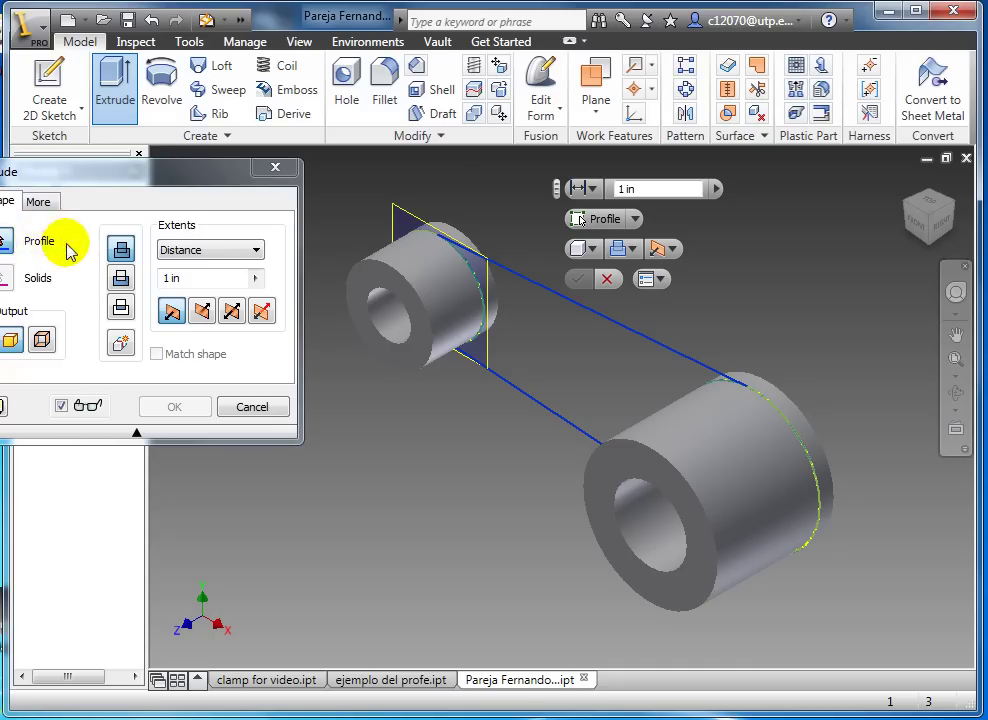
click(20, 243)
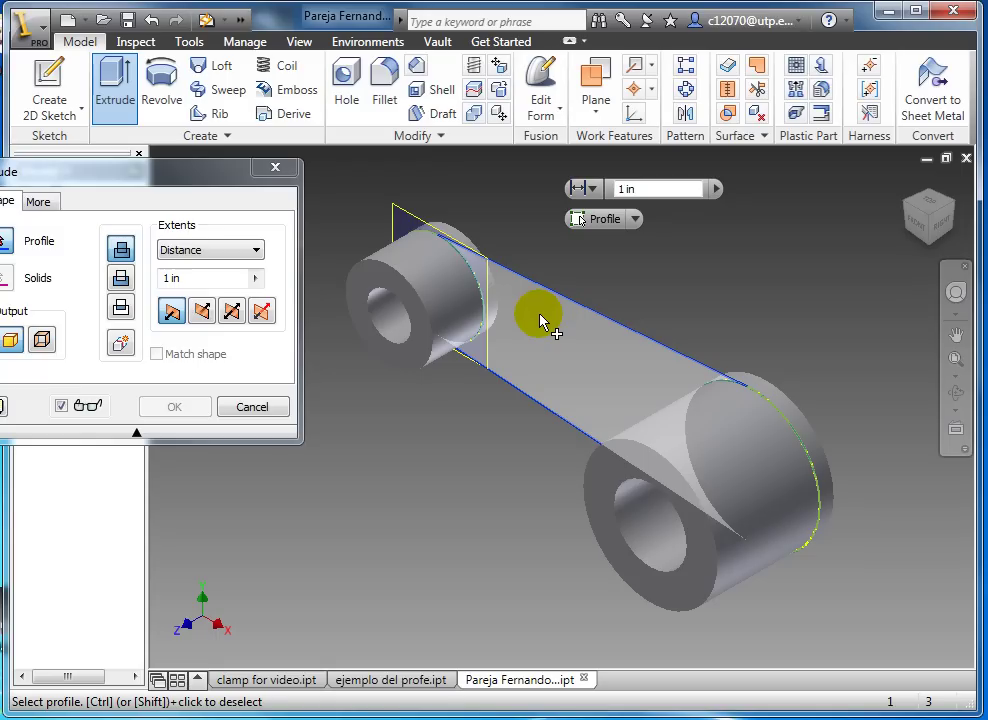
shift+middle_drag(551, 346, 590, 318)
click(552, 350)
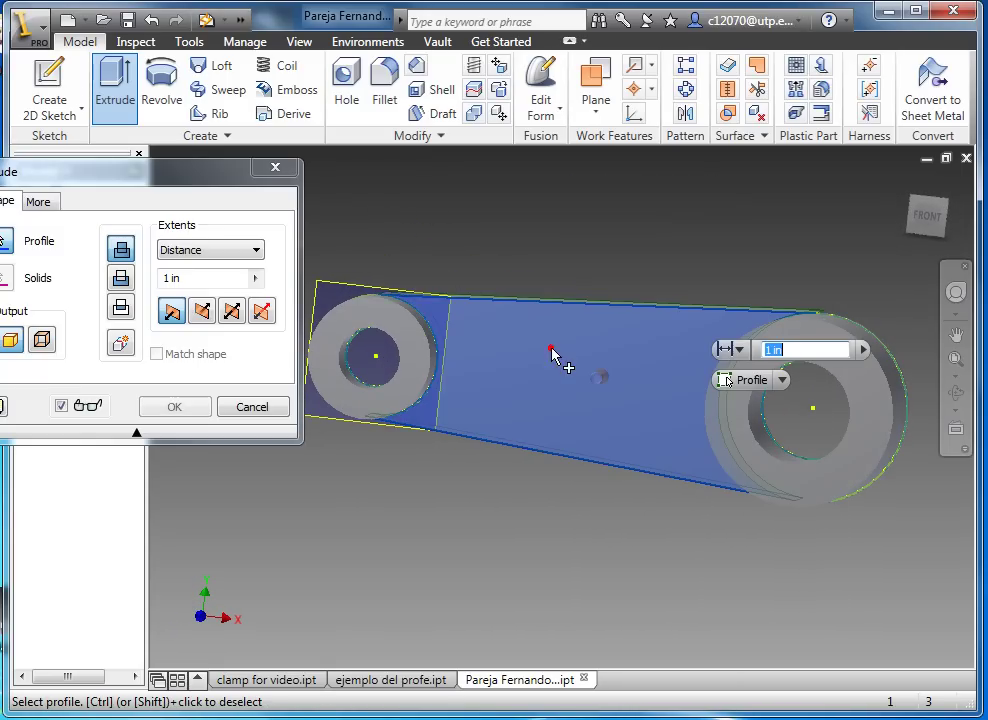
shift+middle_drag(548, 400, 527, 318)
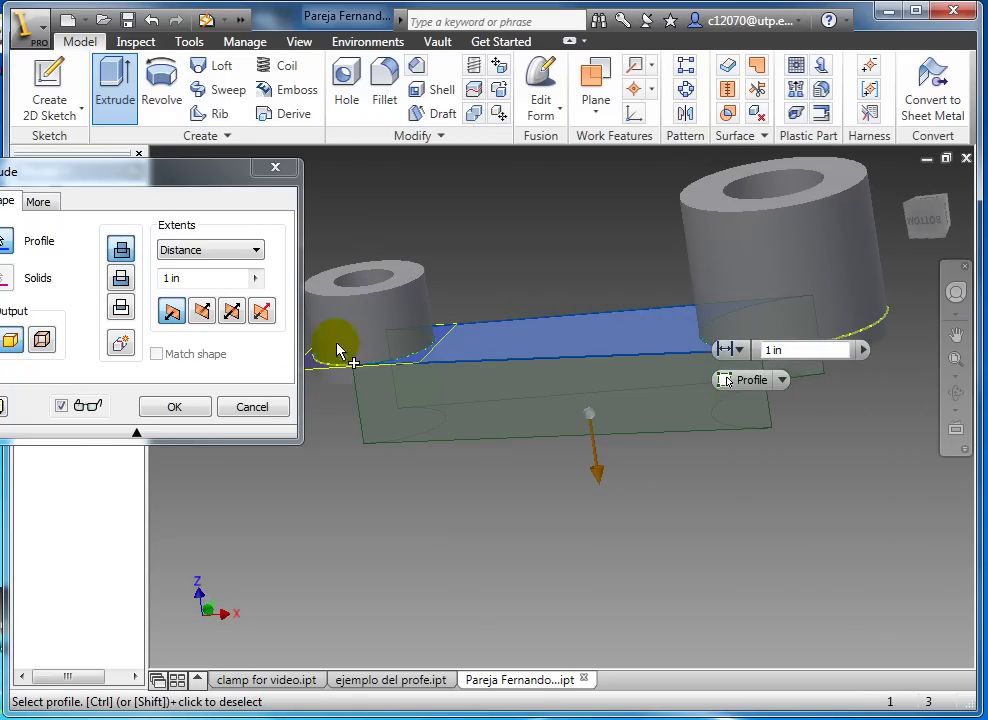
click(204, 313)
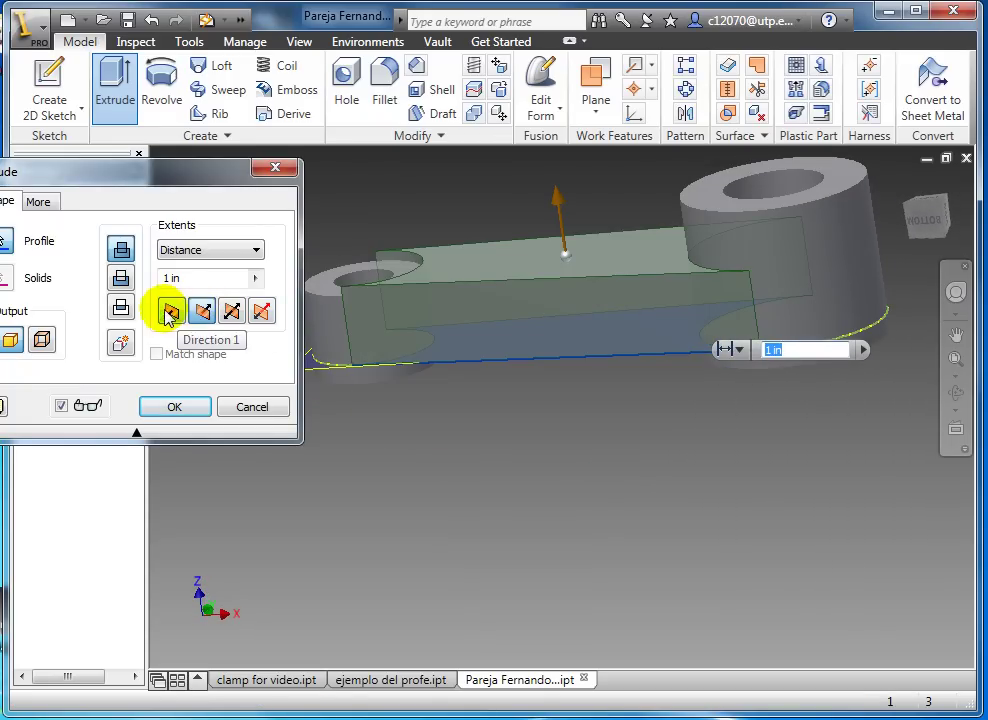
click(170, 313)
click(203, 313)
click(172, 313)
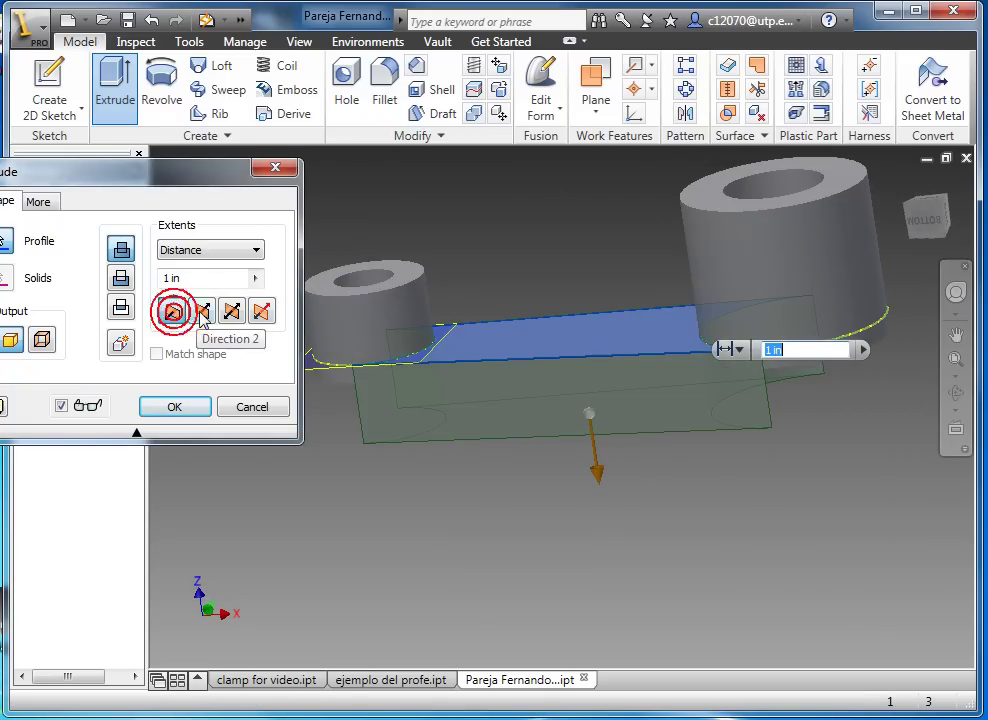
click(200, 313)
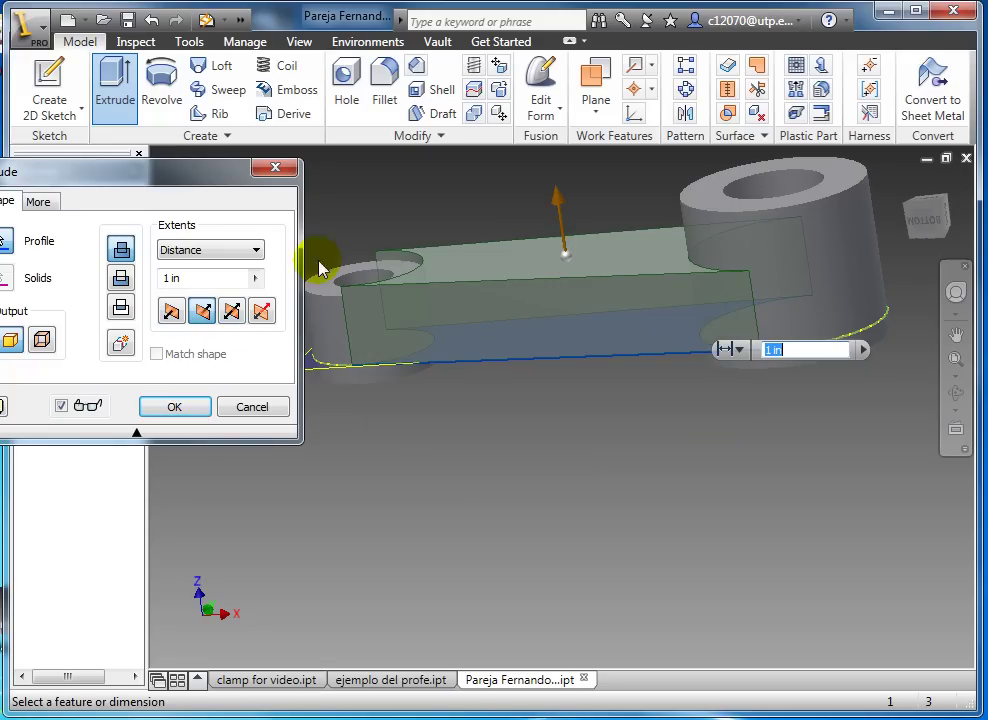
Step: Extrude the connecting arm with a distance of 0.62 in and save the part
click(562, 260)
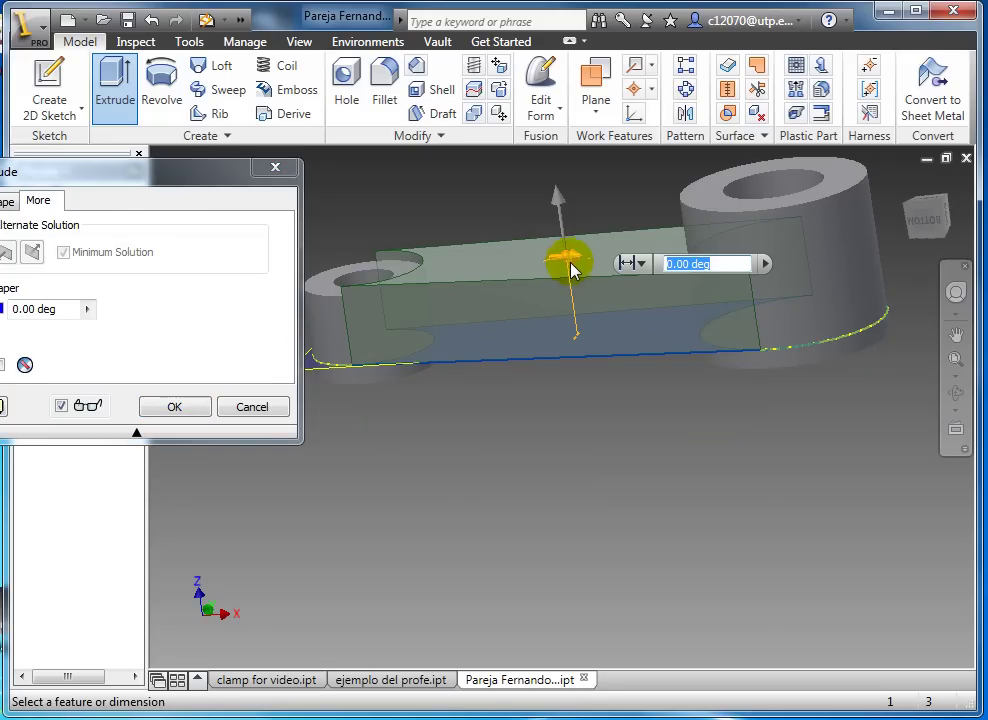
click(562, 249)
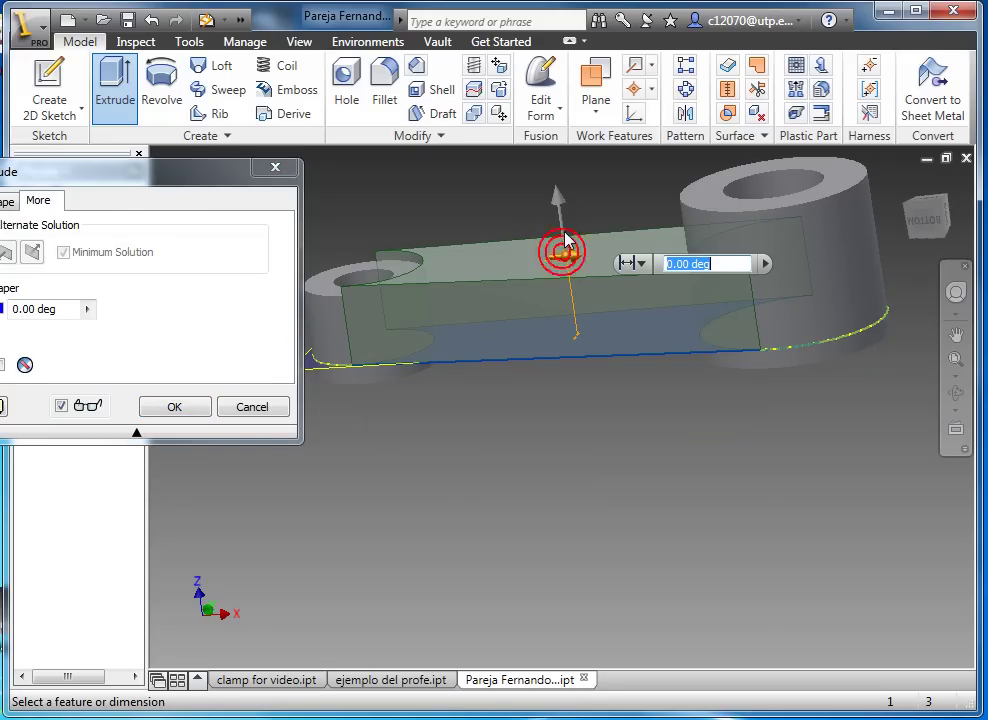
drag(562, 249, 565, 280)
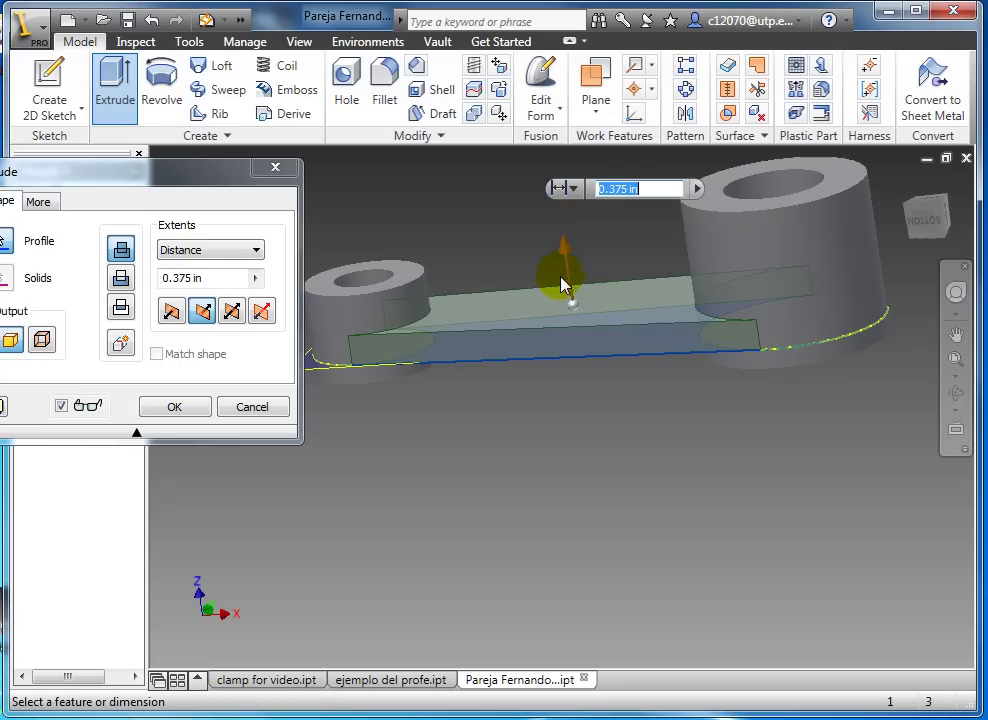
click(210, 278)
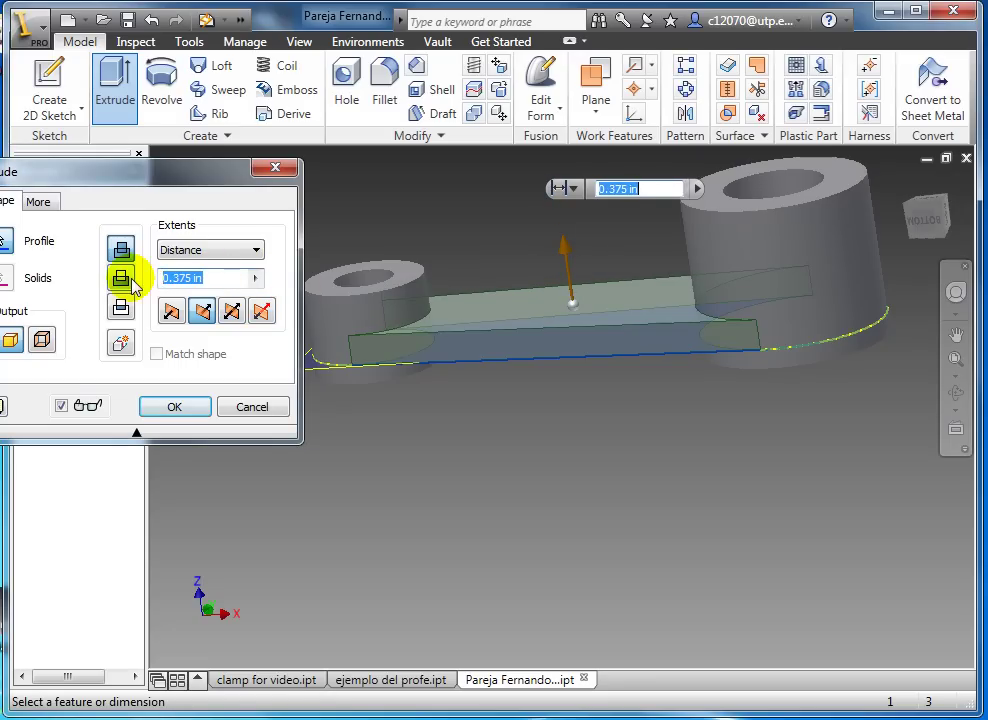
text(.62)
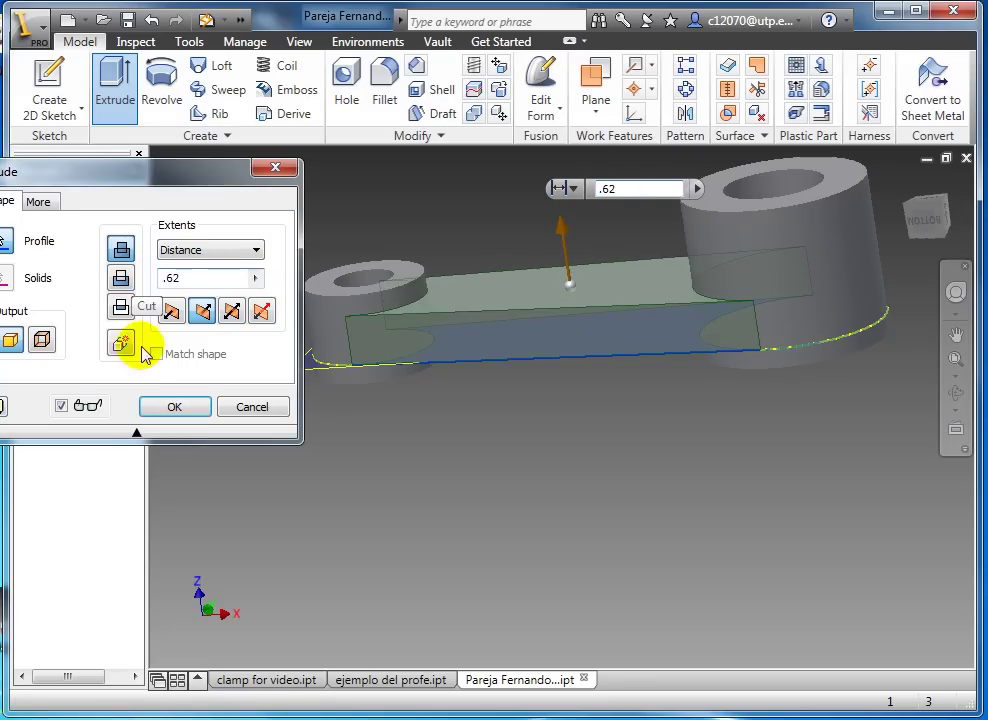
click(172, 410)
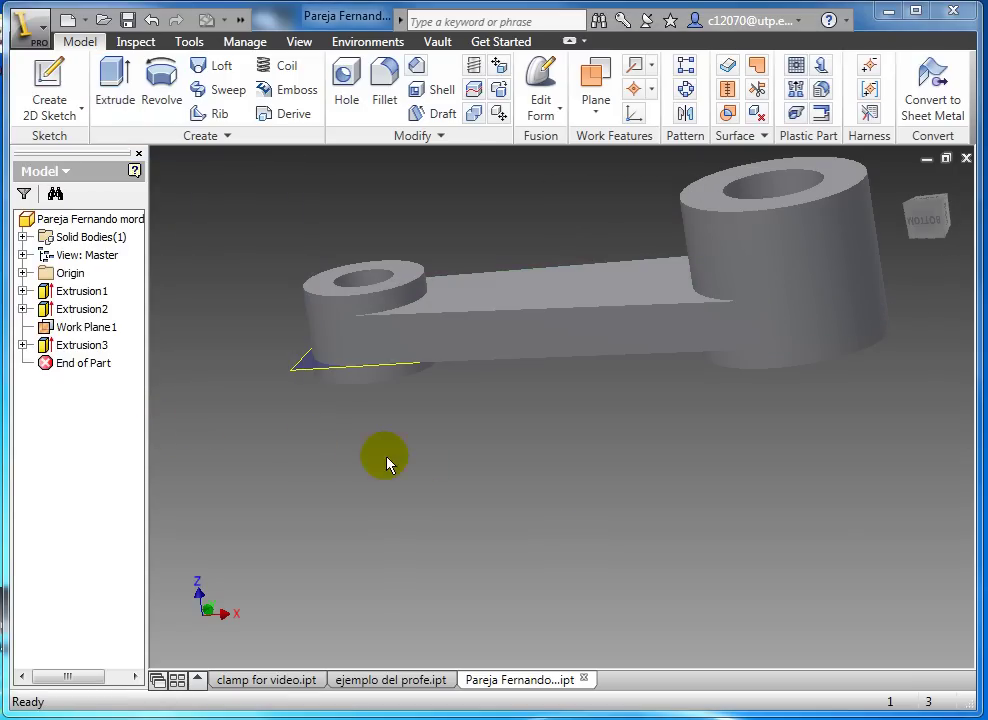
click(40, 33)
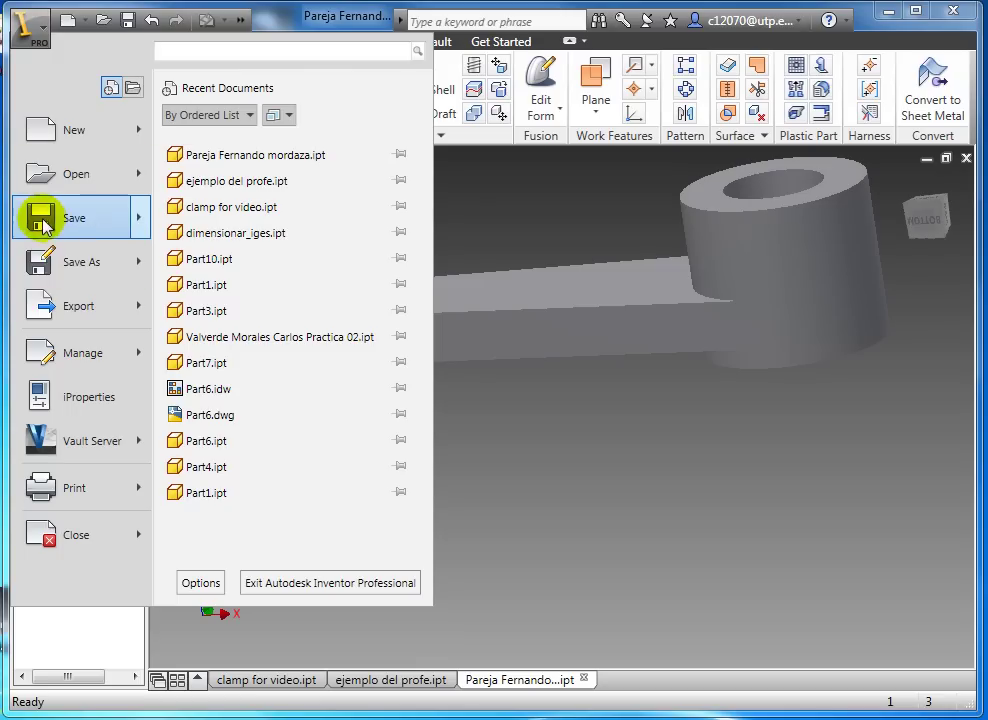
click(40, 217)
Step: Select Work Plane1, the work plane around the small boss
shift+middle_drag(549, 447, 518, 490)
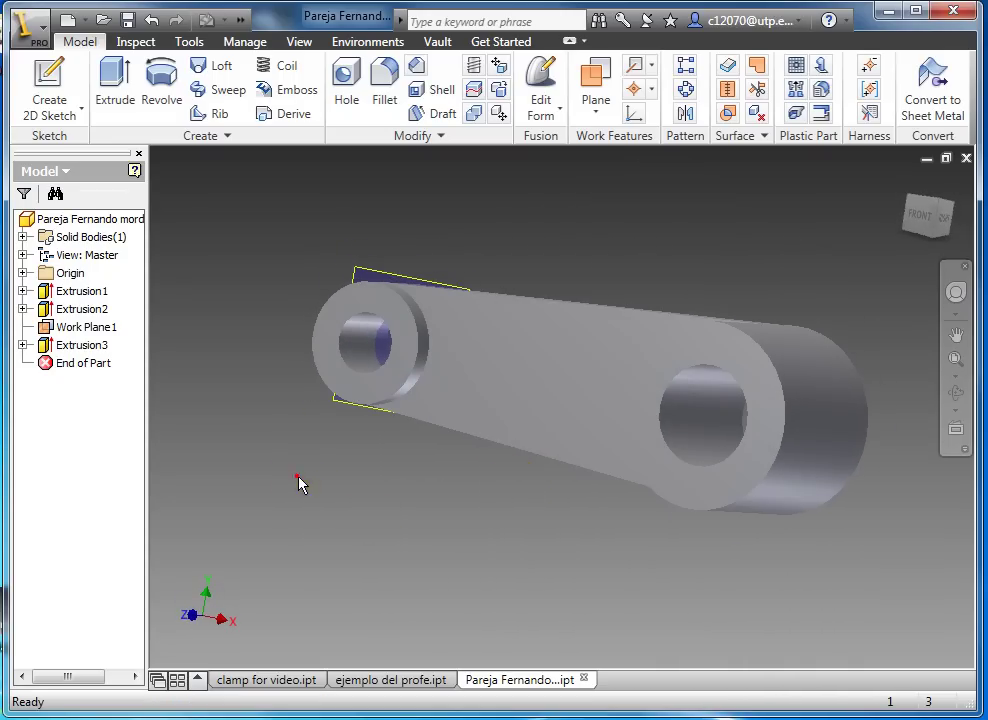
click(66, 326)
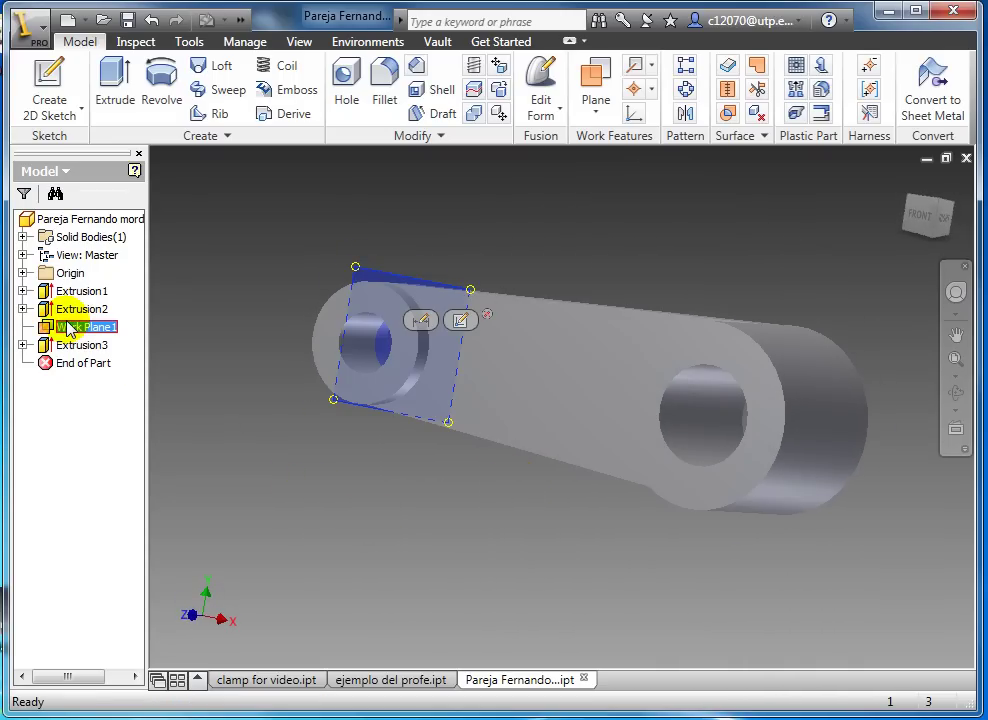